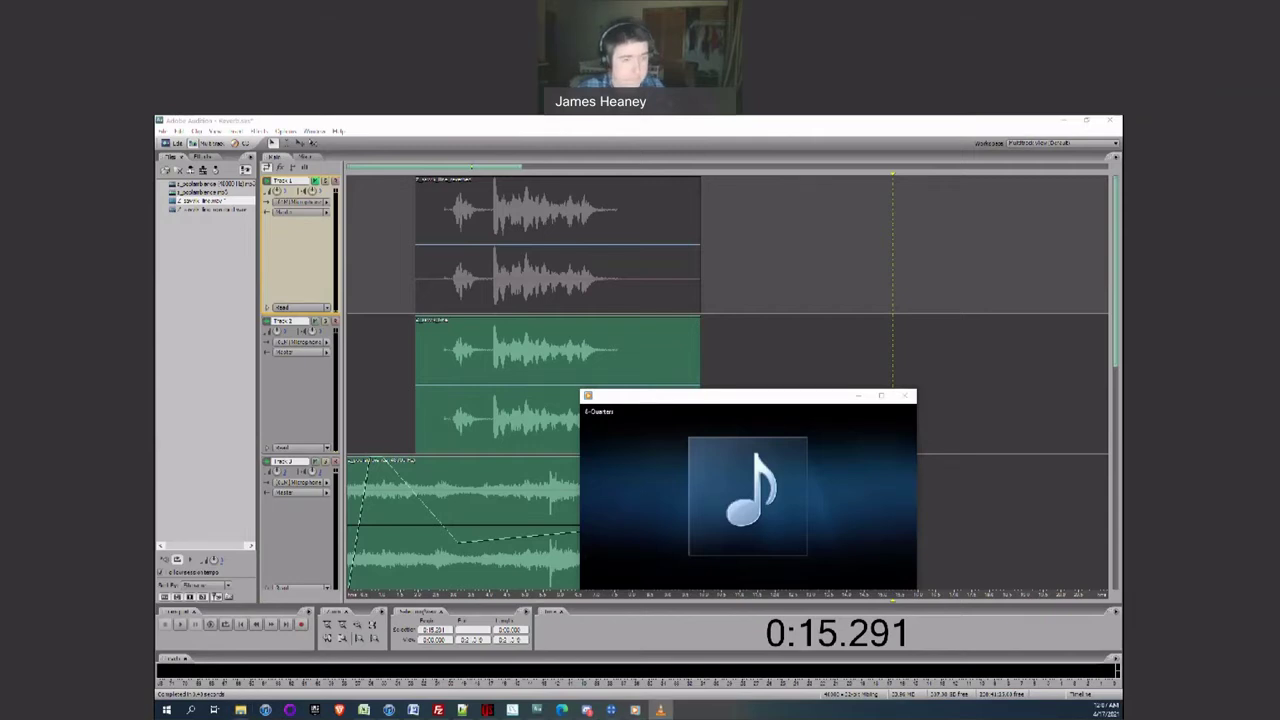
- Close the finished audio sample playbacks and bring the multitrack reverb session to the front
{"action": "left_click", "coordinate": [904, 396]}
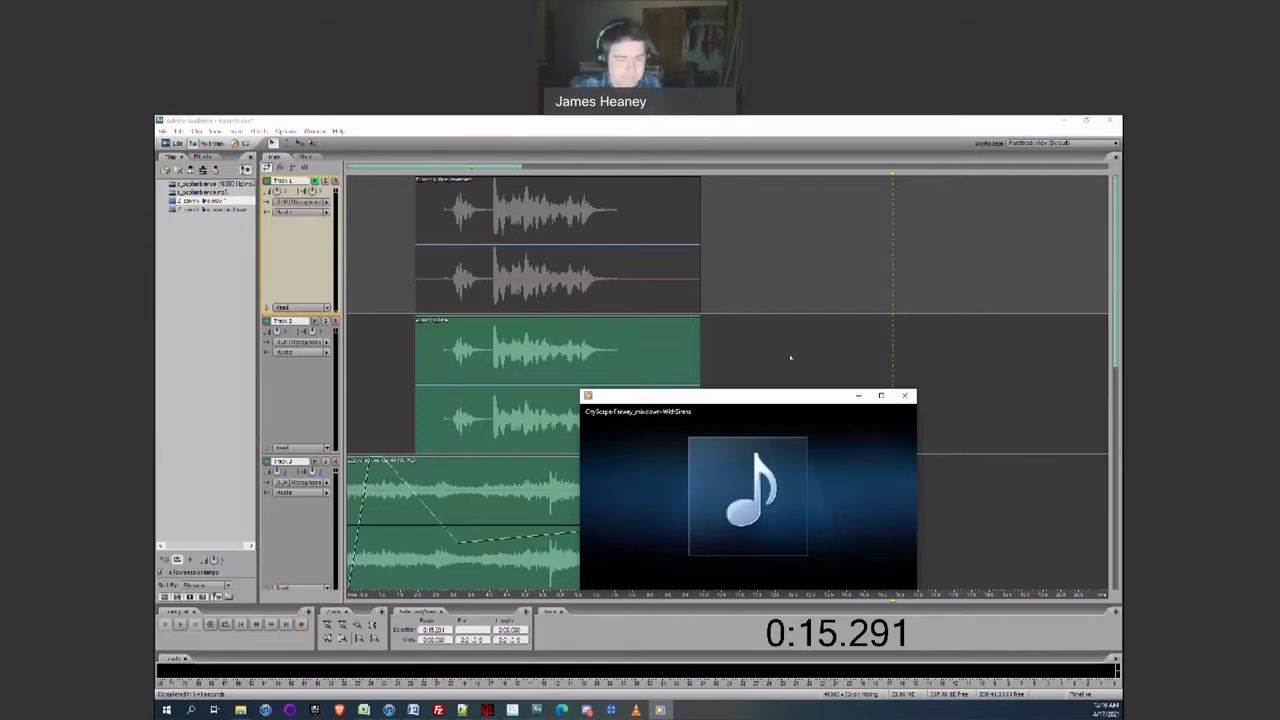
{"action": "left_click", "coordinate": [904, 395]}
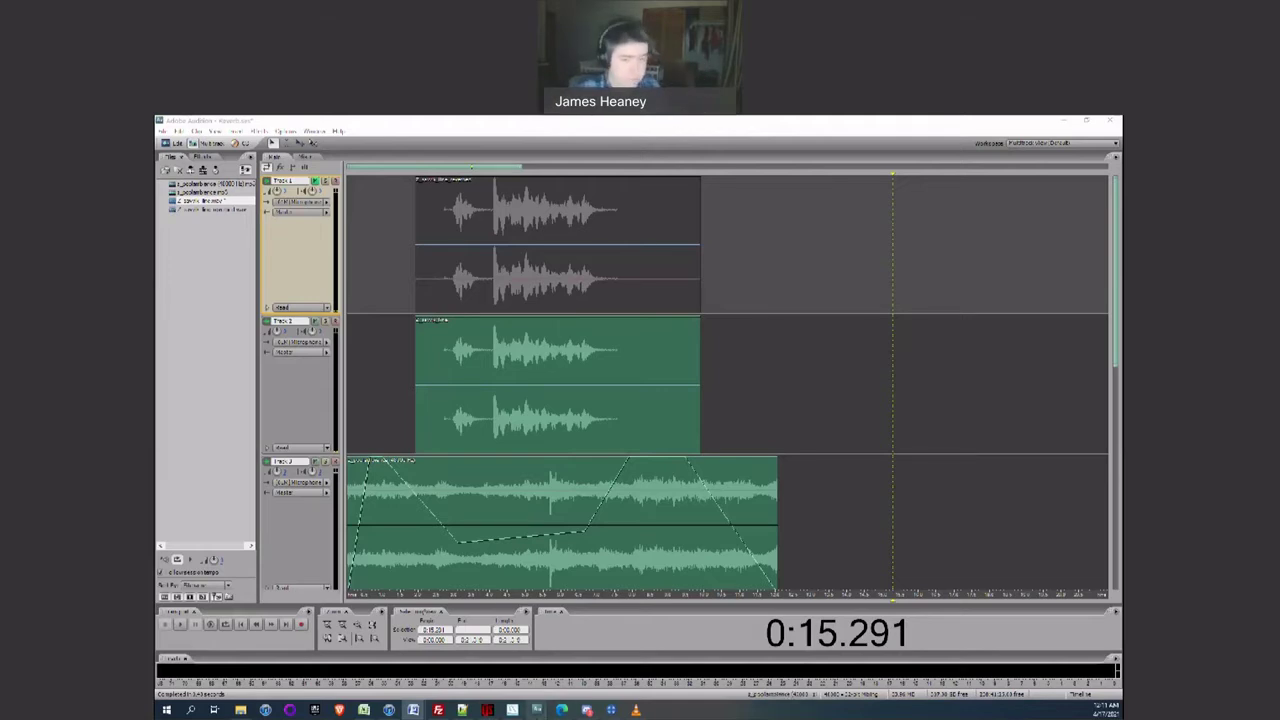
{"action": "mouse_move", "coordinate": [537, 710]}
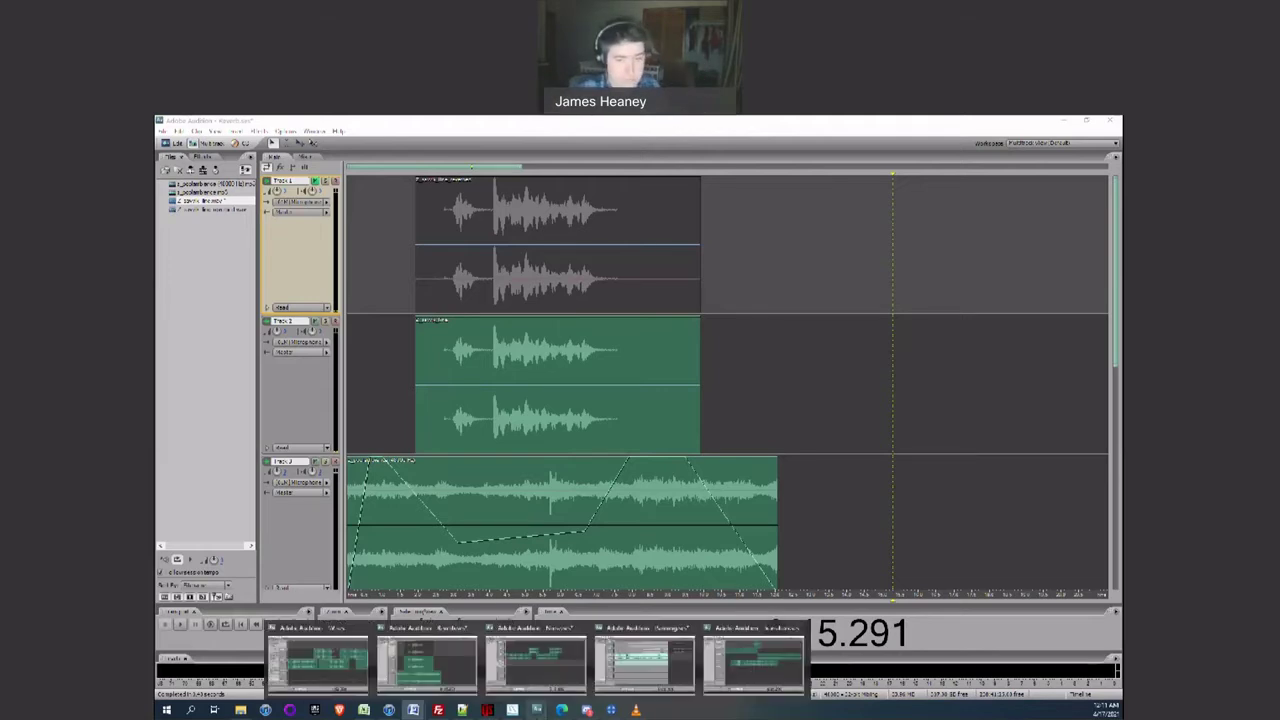
{"action": "left_click", "coordinate": [461, 668]}
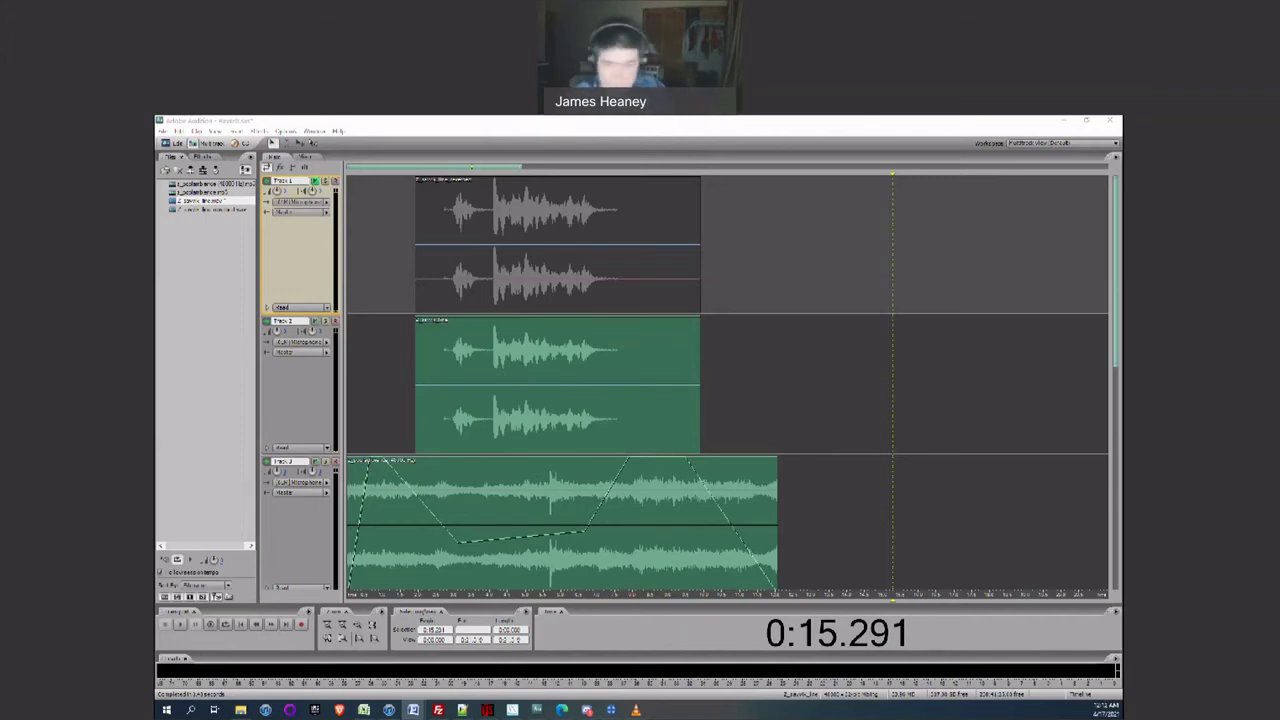
- Play the no-reverb mixdown and the dry voice line in the media player, closing the player after each
{"action": "key", "text": "alt+Tab"}
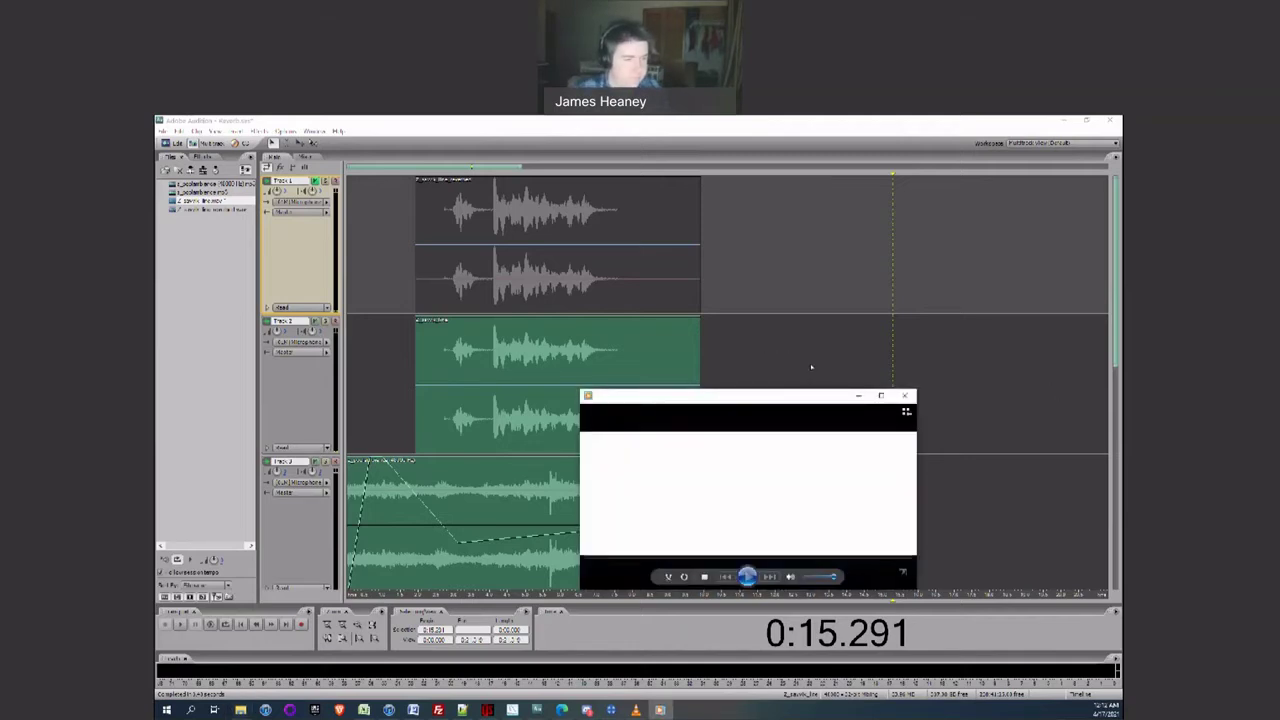
{"action": "left_click_drag", "start_coordinate": [818, 401], "coordinate": [819, 358]}
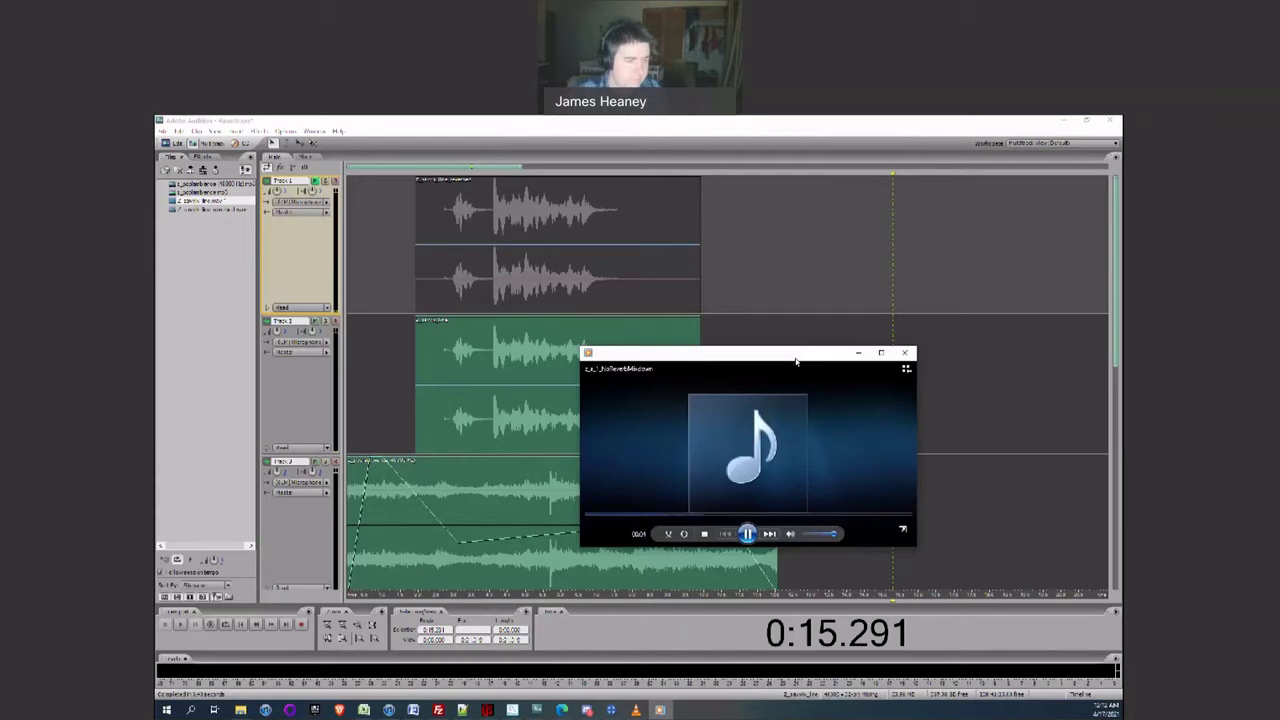
{"action": "left_click", "coordinate": [906, 353]}
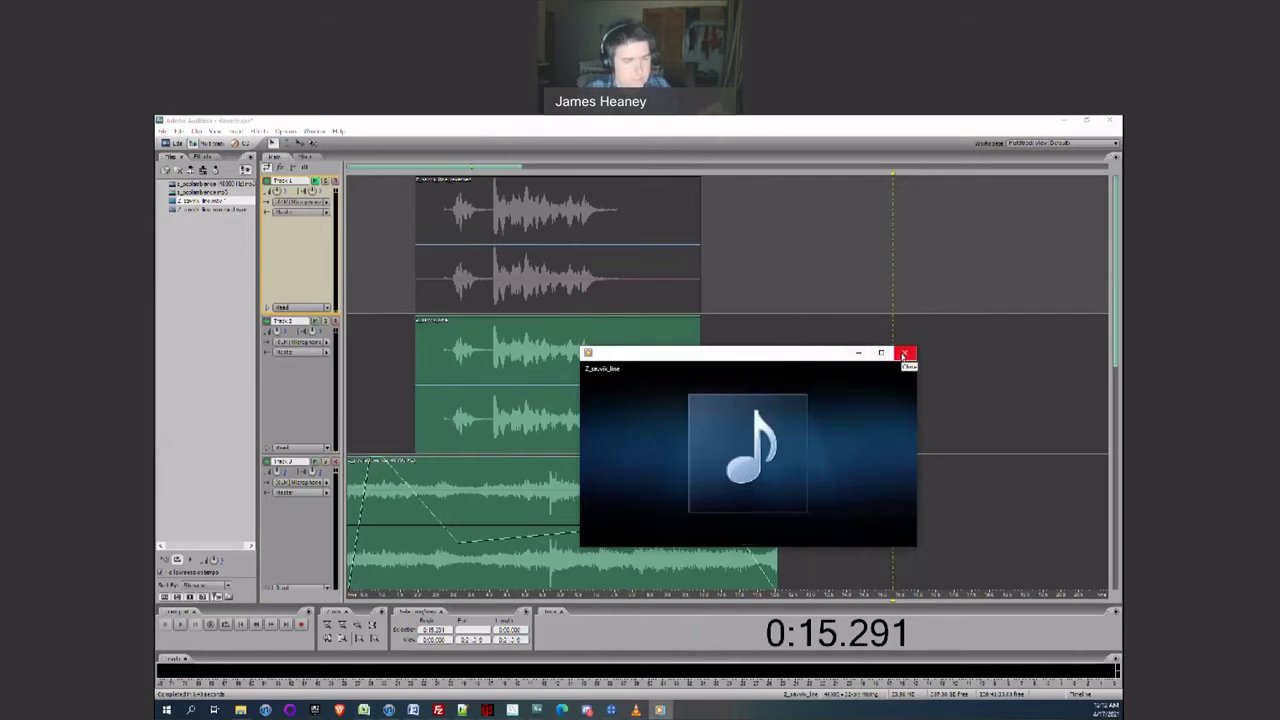
{"action": "left_click", "coordinate": [903, 354]}
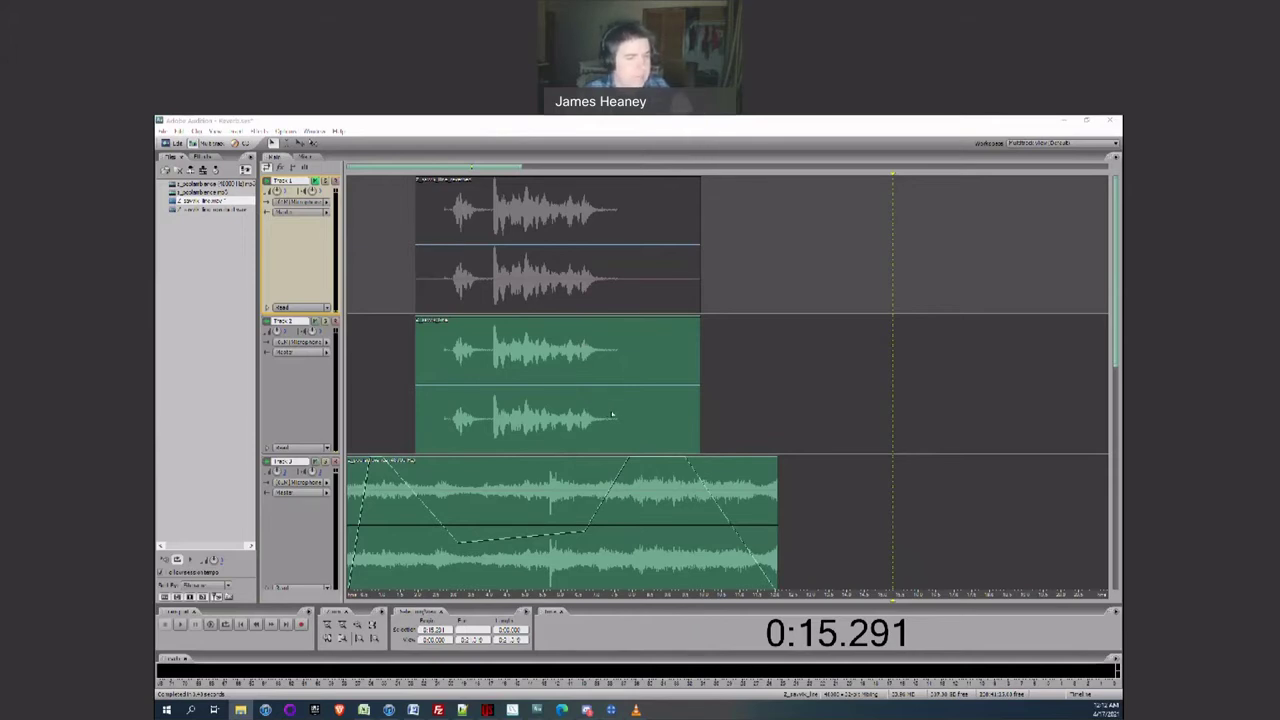
- Open the voice clip on Track 2 in the waveform editor and apply Full Reverb with the Lecture Hall preset
{"action": "double_click", "coordinate": [612, 413]}
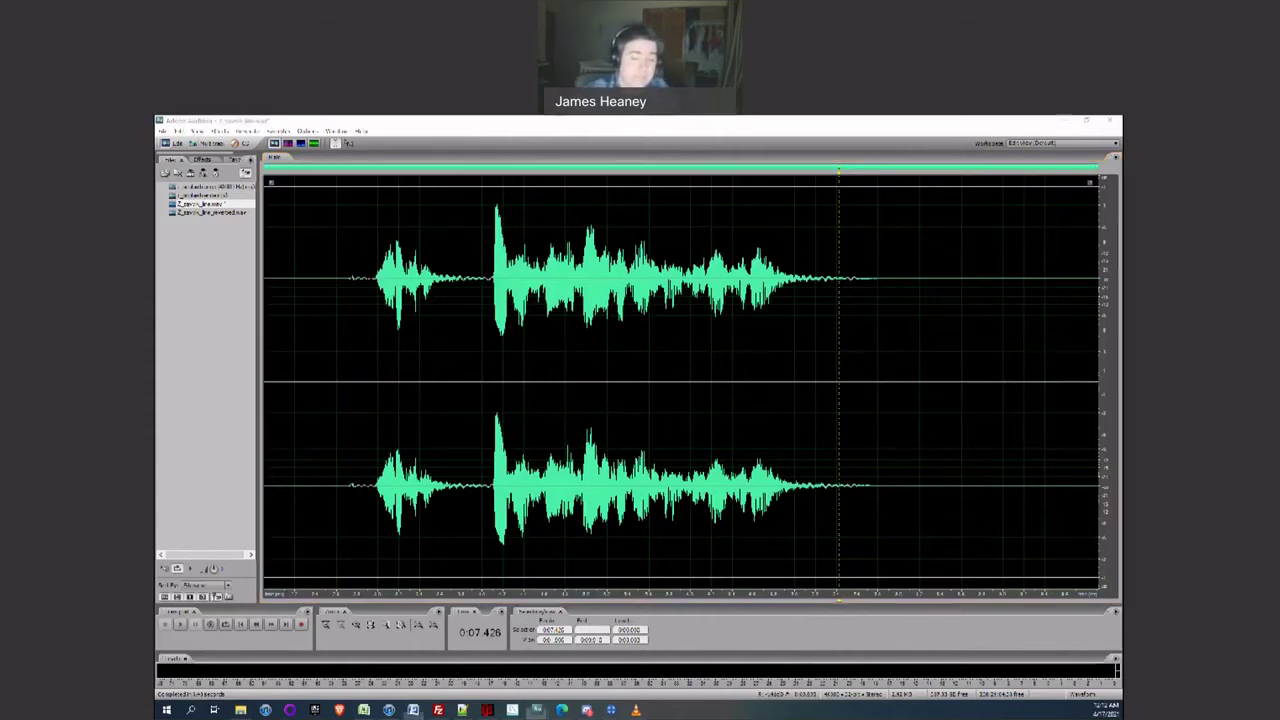
{"action": "key", "text": "alt+Tab"}
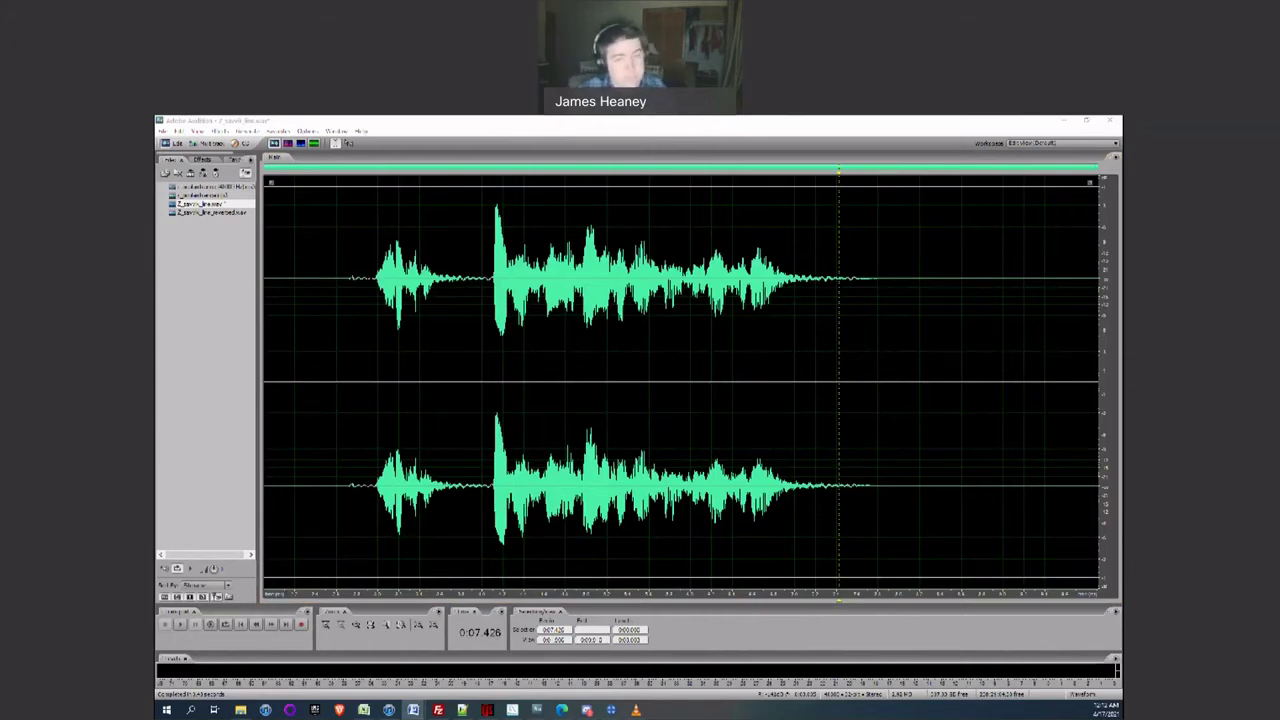
{"action": "left_click", "coordinate": [226, 133]}
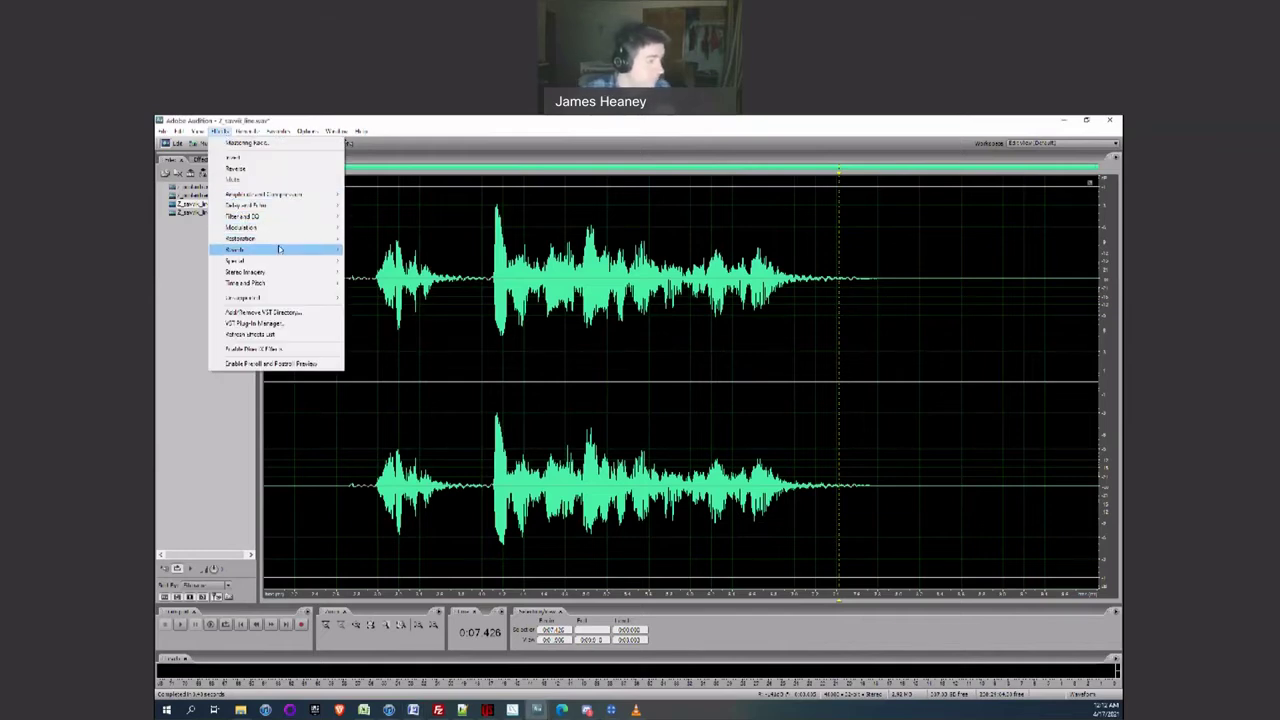
{"action": "mouse_move", "coordinate": [280, 249]}
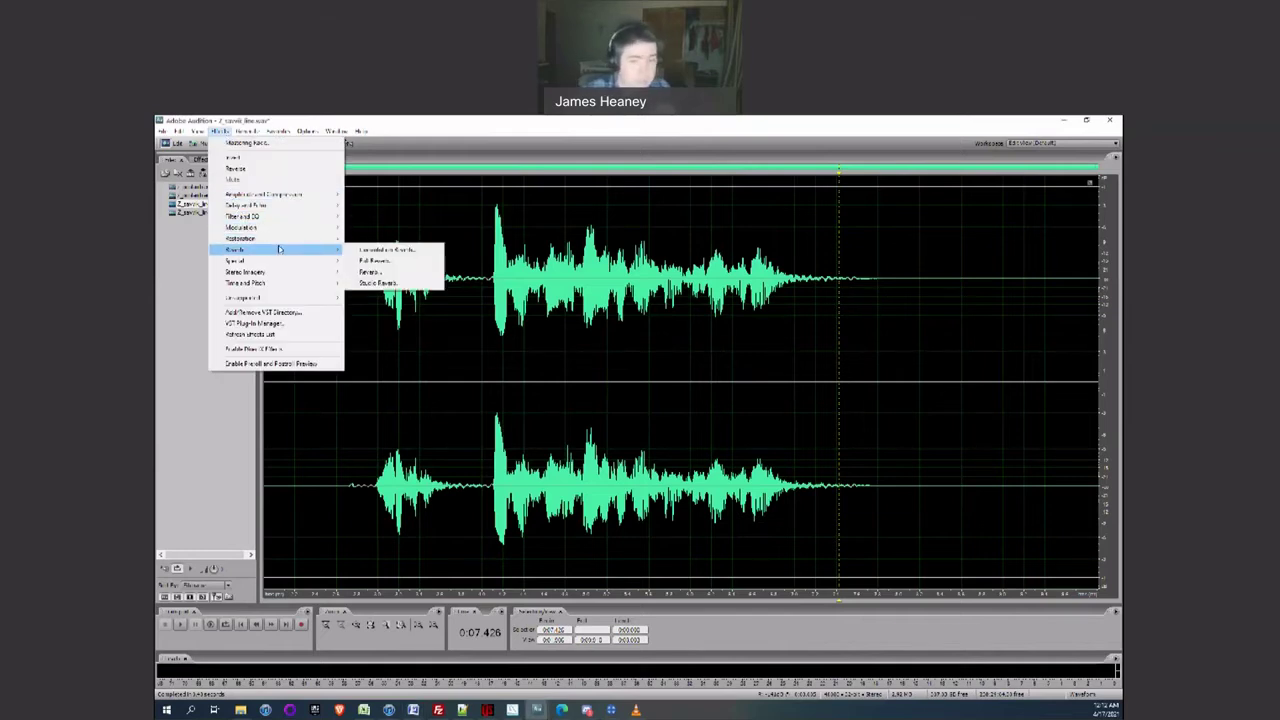
{"action": "left_click", "coordinate": [403, 261]}
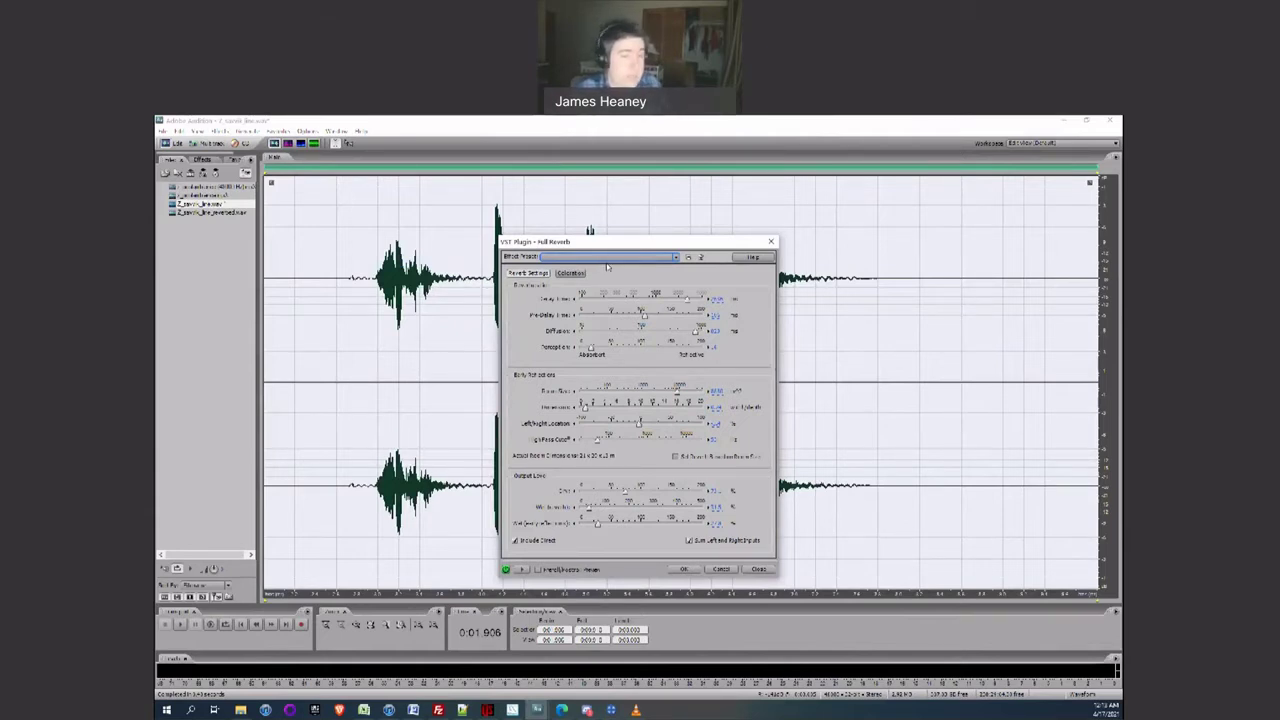
{"action": "left_click", "coordinate": [604, 261]}
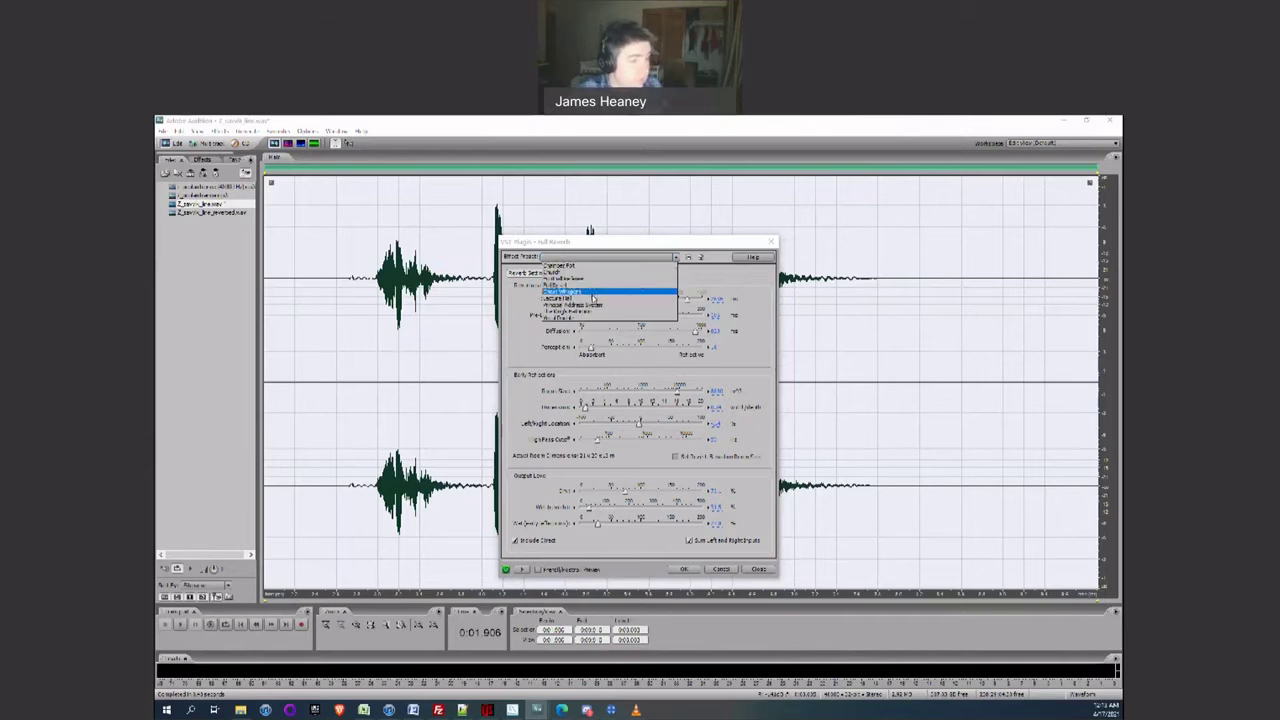
{"action": "left_click", "coordinate": [595, 299]}
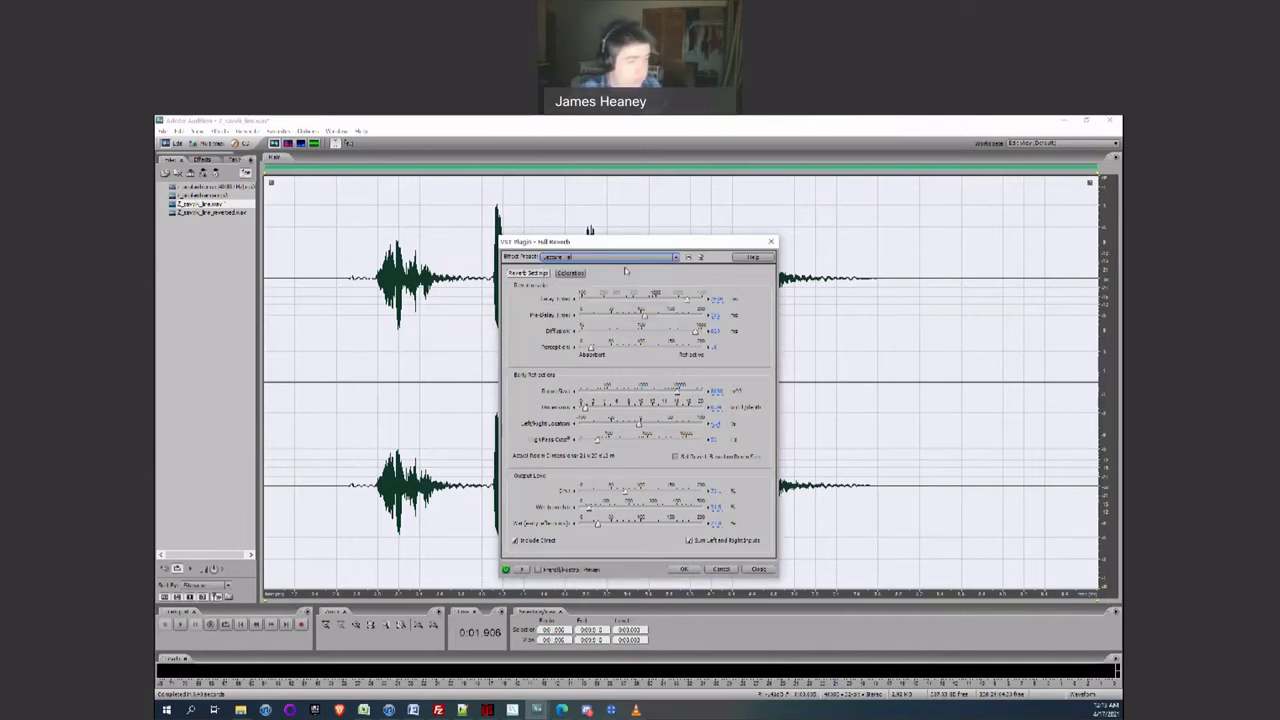
{"action": "left_click", "coordinate": [685, 570]}
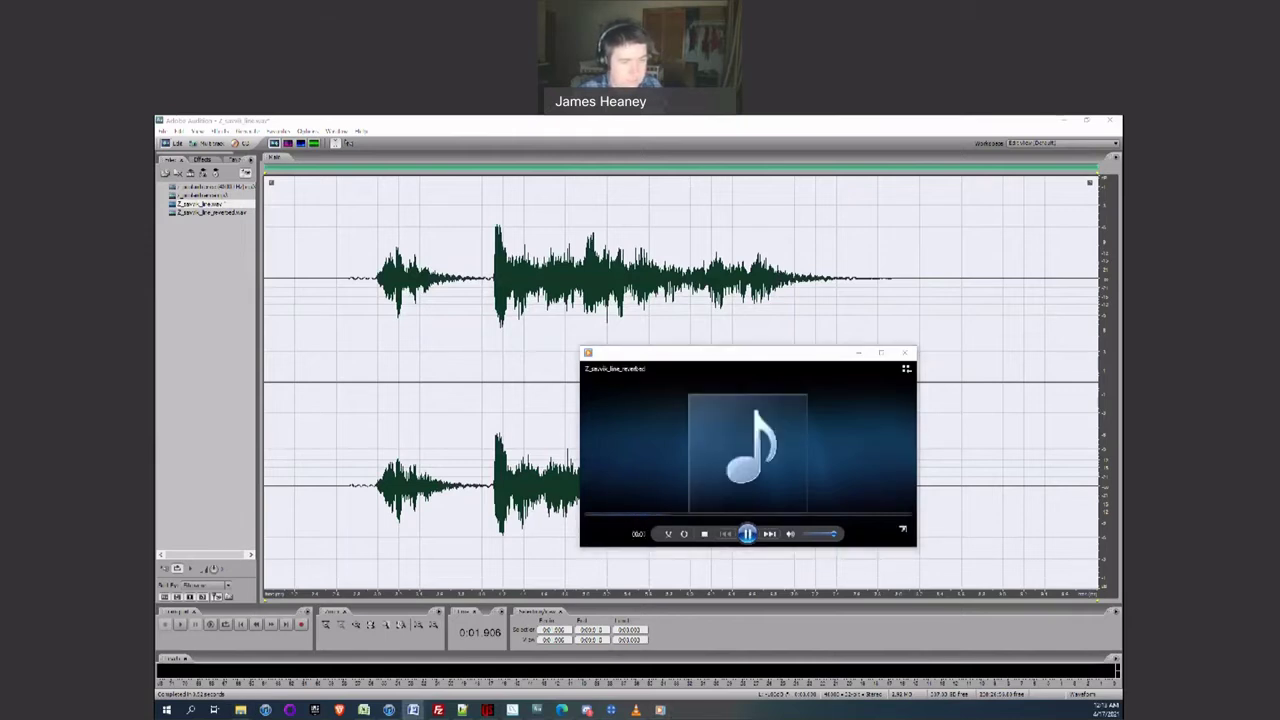
- Close the reverbed line's playback, return to the multitrack session, and listen to the reverb mixdown
{"action": "left_click", "coordinate": [905, 354]}
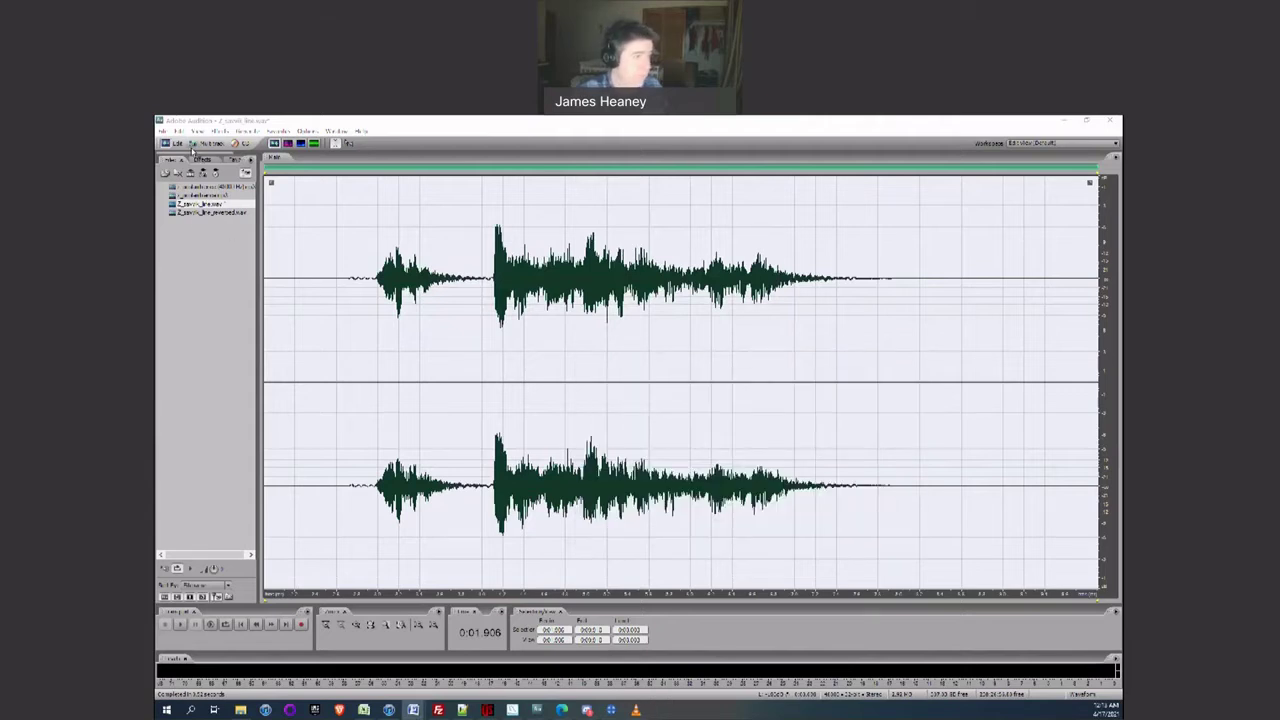
{"action": "left_click", "coordinate": [192, 145]}
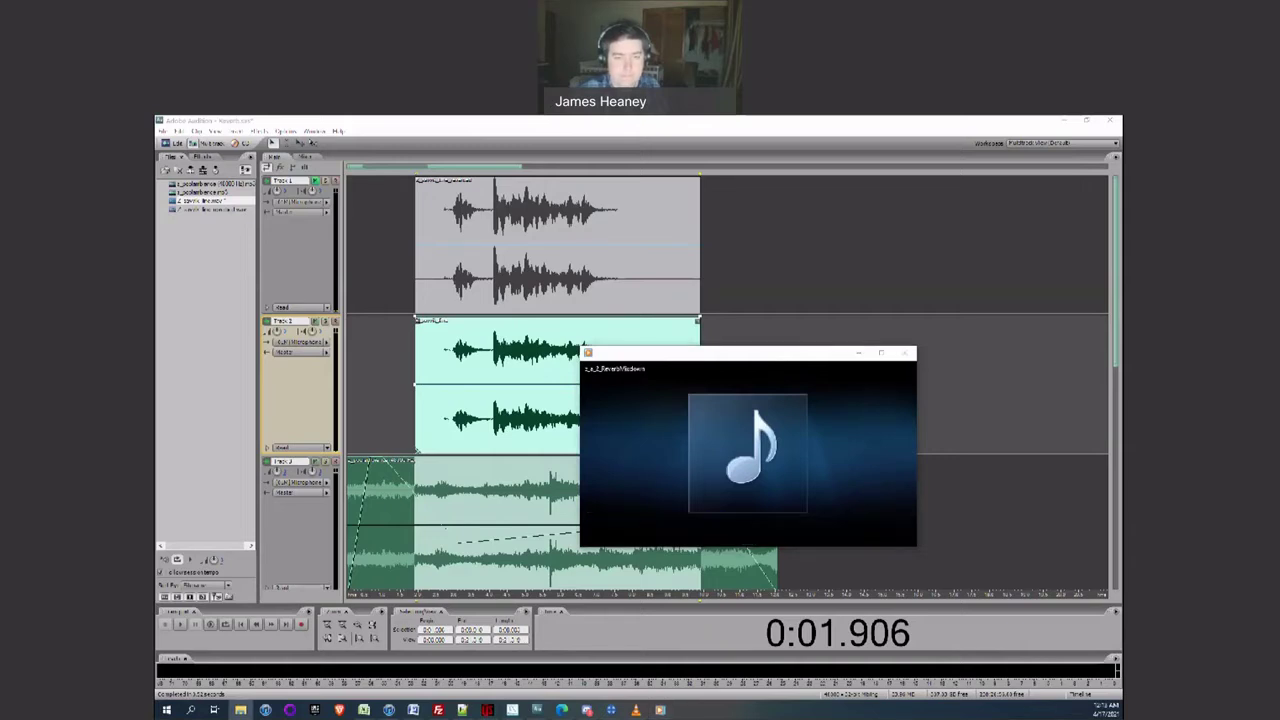
{"action": "left_click", "coordinate": [904, 352]}
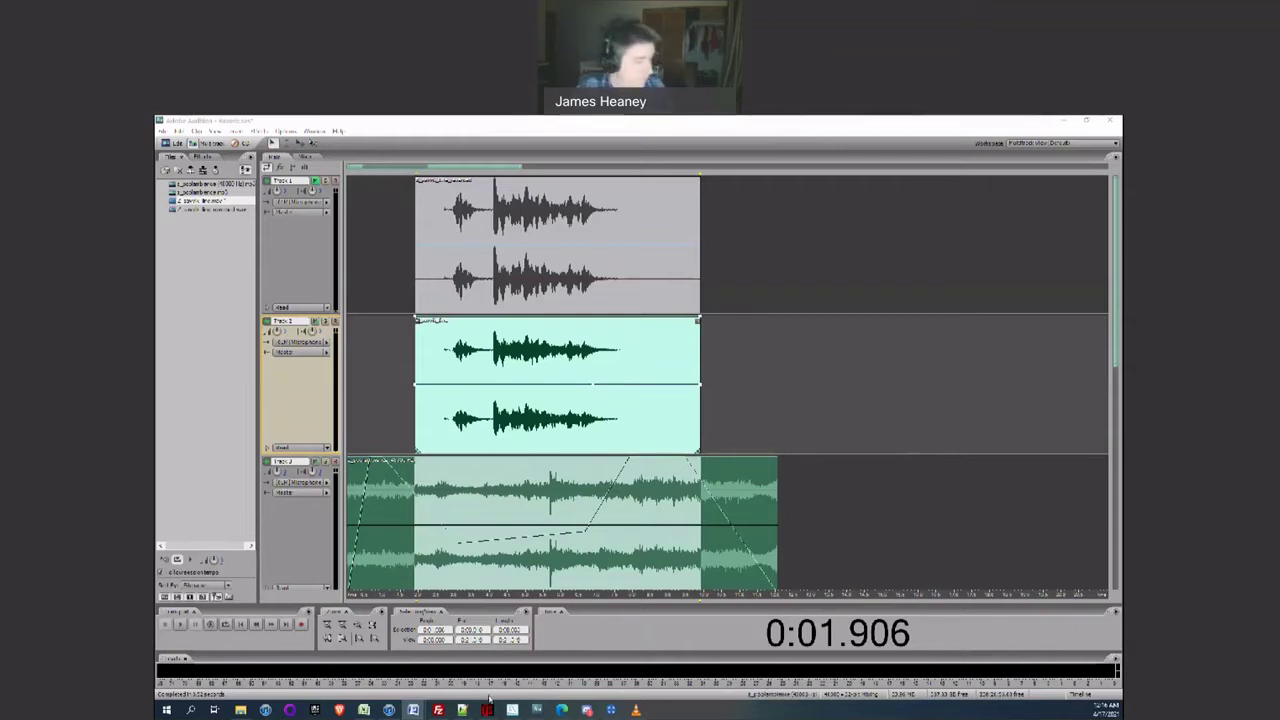
- Switch to the Audition session with the noisy dialogue clips, play the Noisy sample, and close the player
{"action": "mouse_move", "coordinate": [537, 709]}
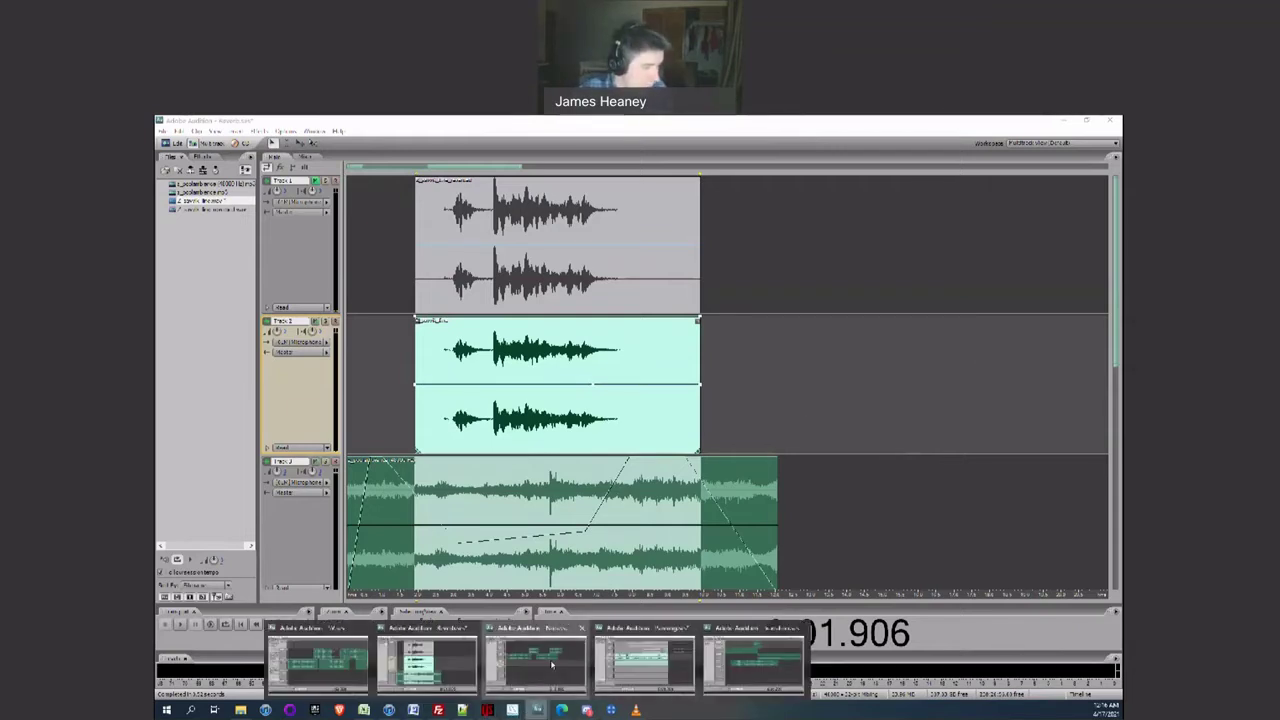
{"action": "left_click", "coordinate": [551, 664]}
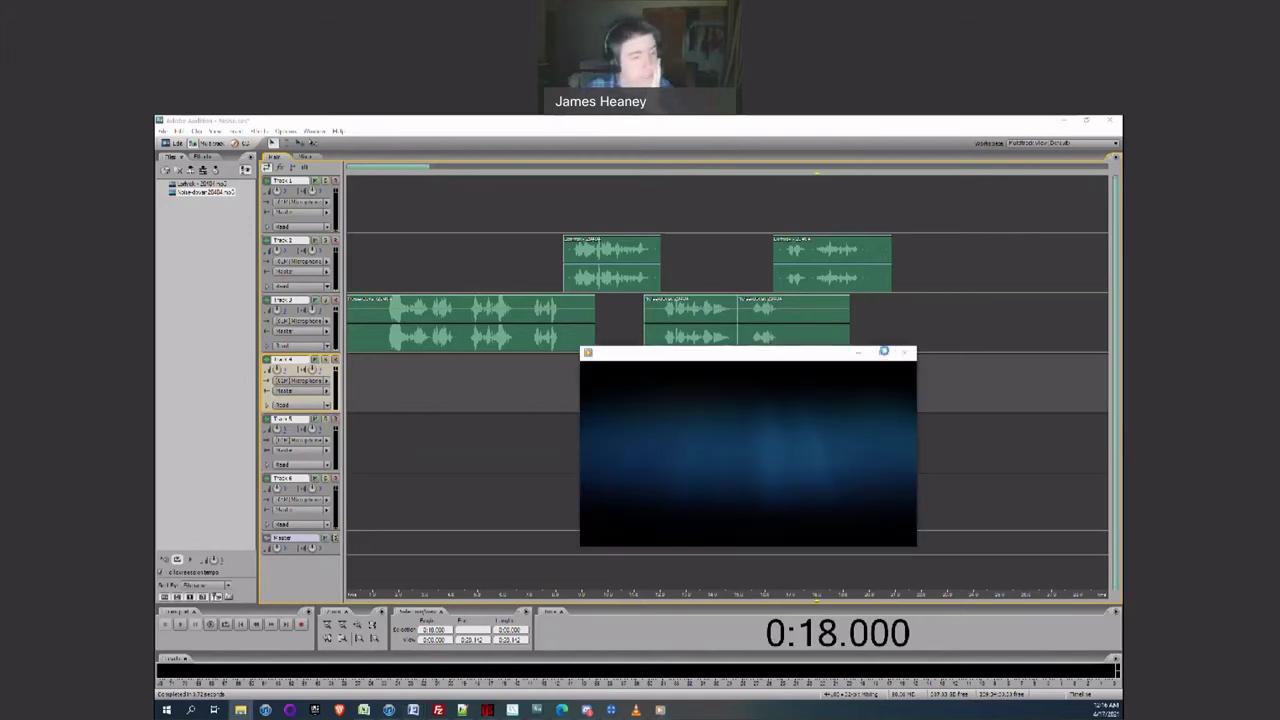
{"action": "mouse_move", "coordinate": [749, 366]}
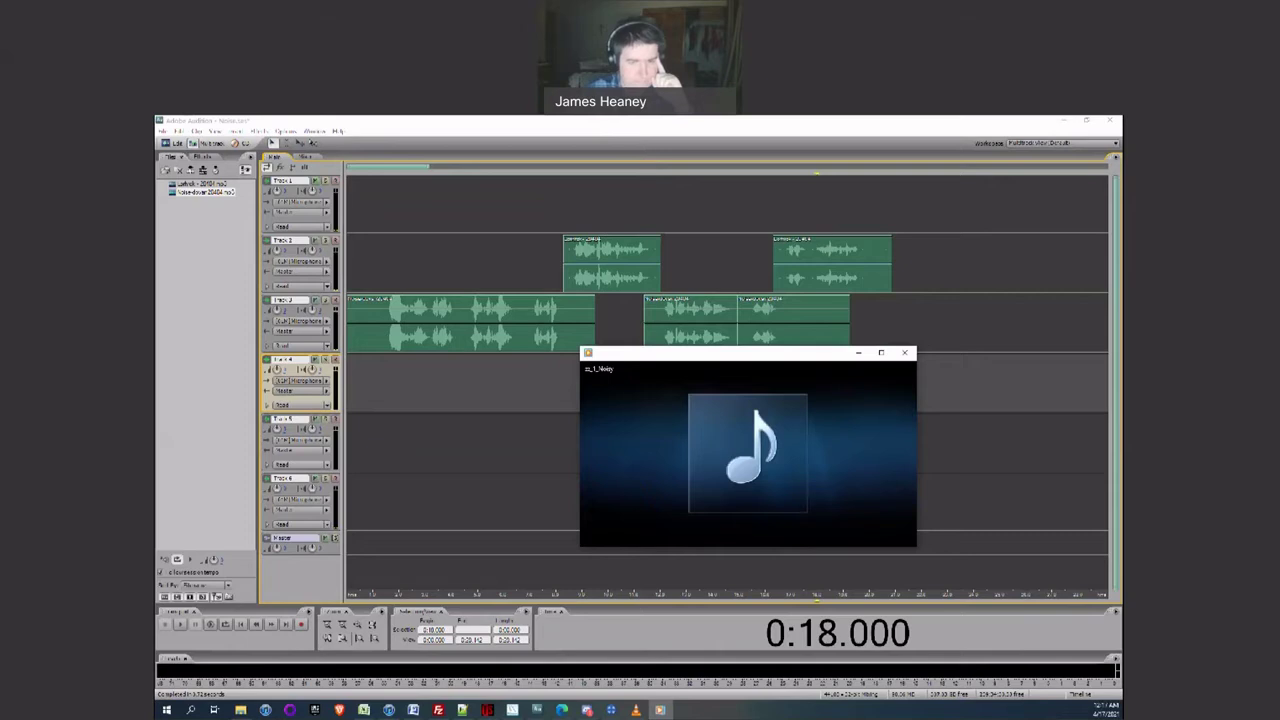
{"action": "key", "text": "alt+Tab"}
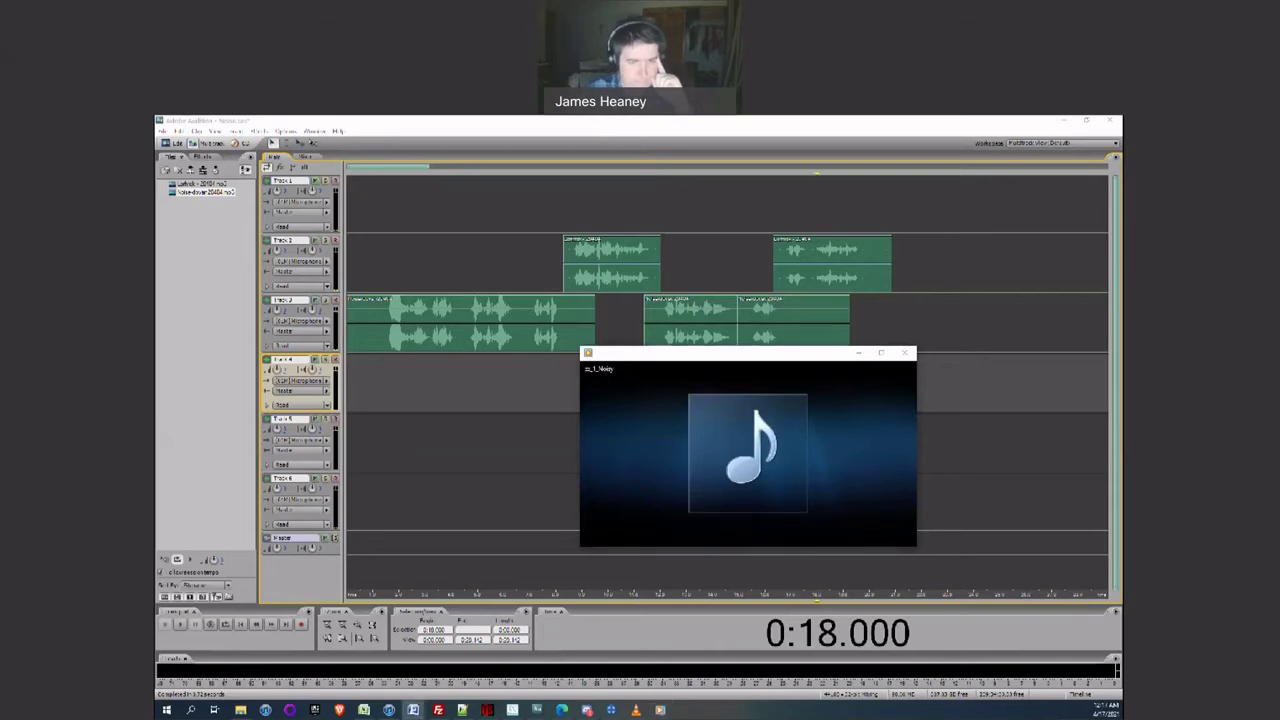
{"action": "left_click", "coordinate": [906, 354]}
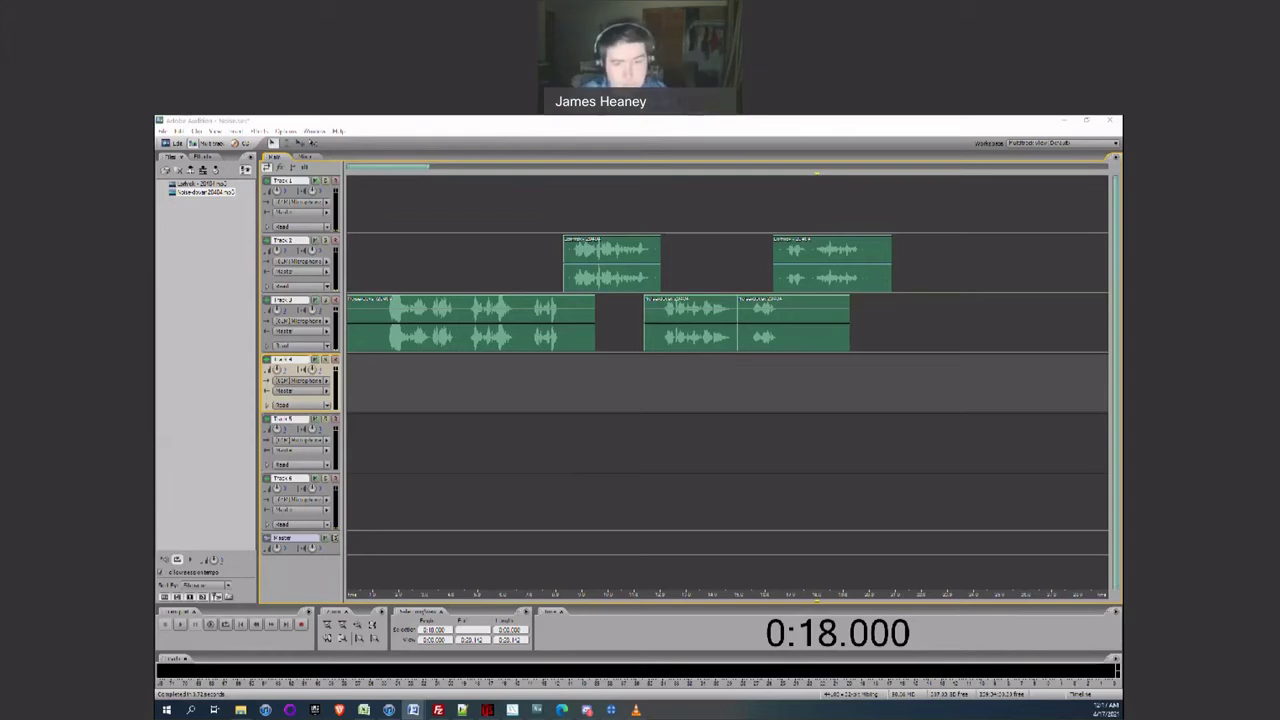
- Open the first clip on Track 2 in the edit view and listen to its unclean sample in the media player
{"action": "left_click", "coordinate": [622, 262]}
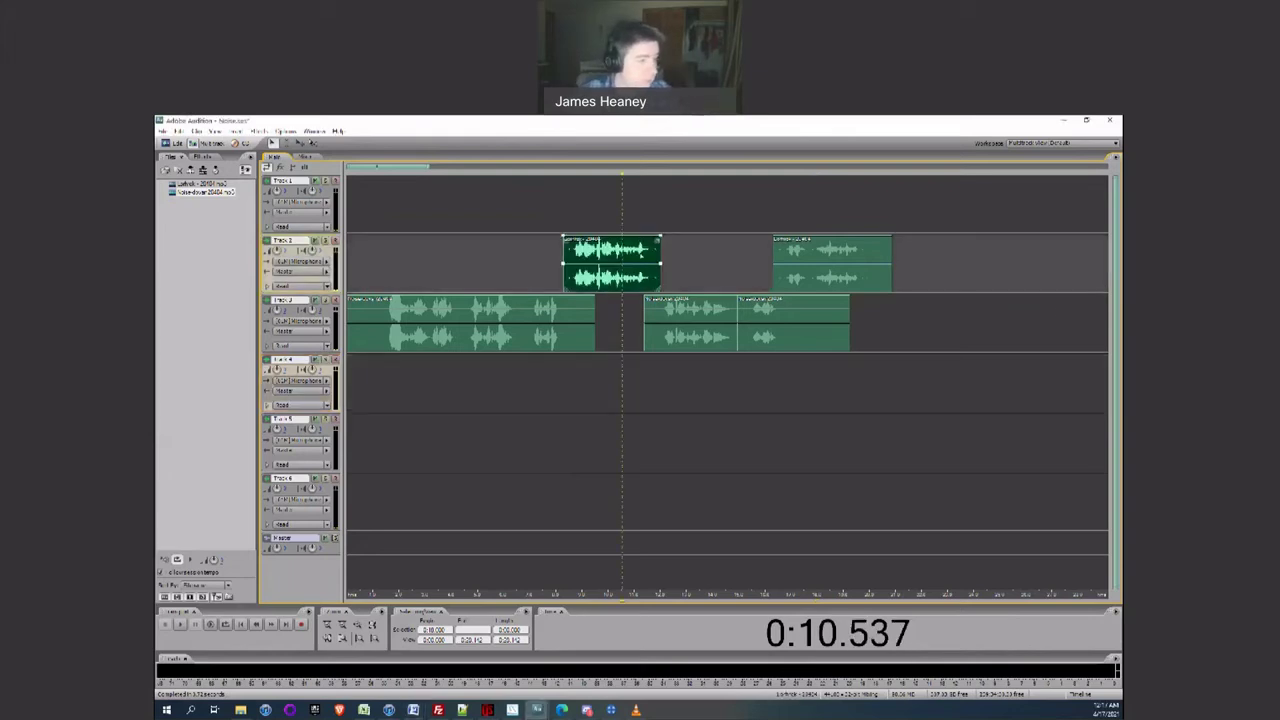
{"action": "key", "text": "8"}
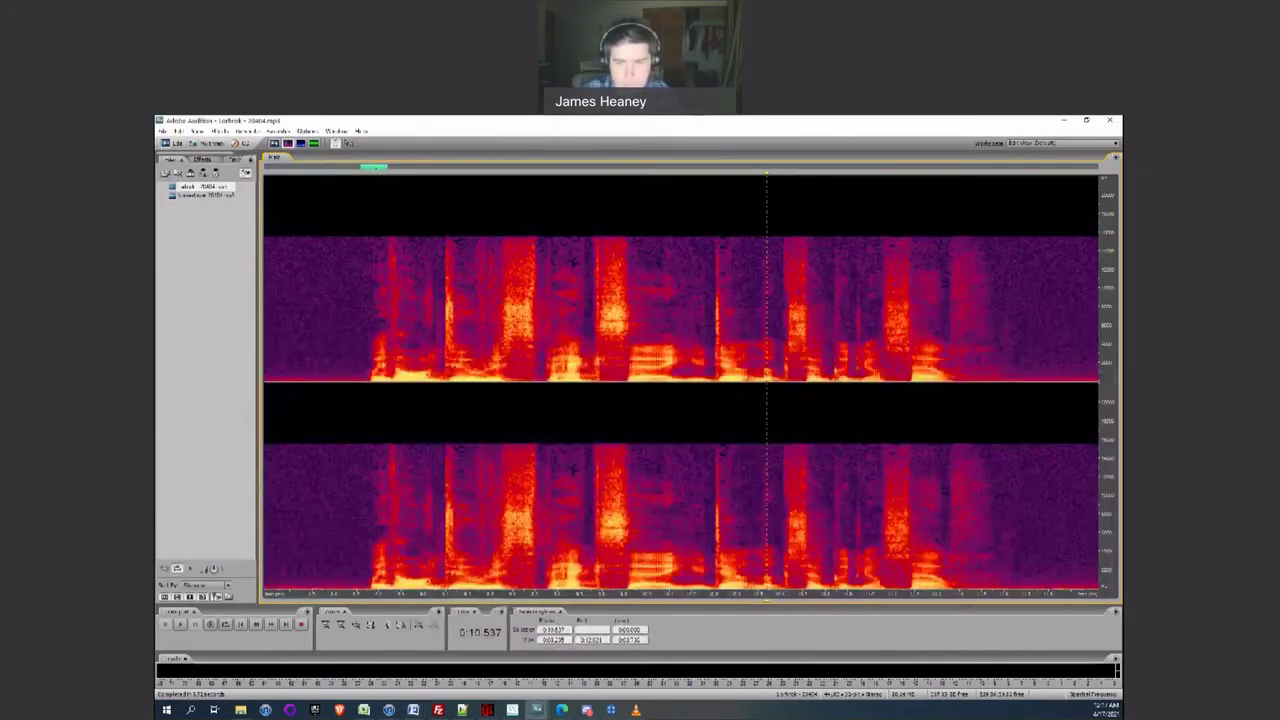
{"action": "key", "text": "alt+Tab"}
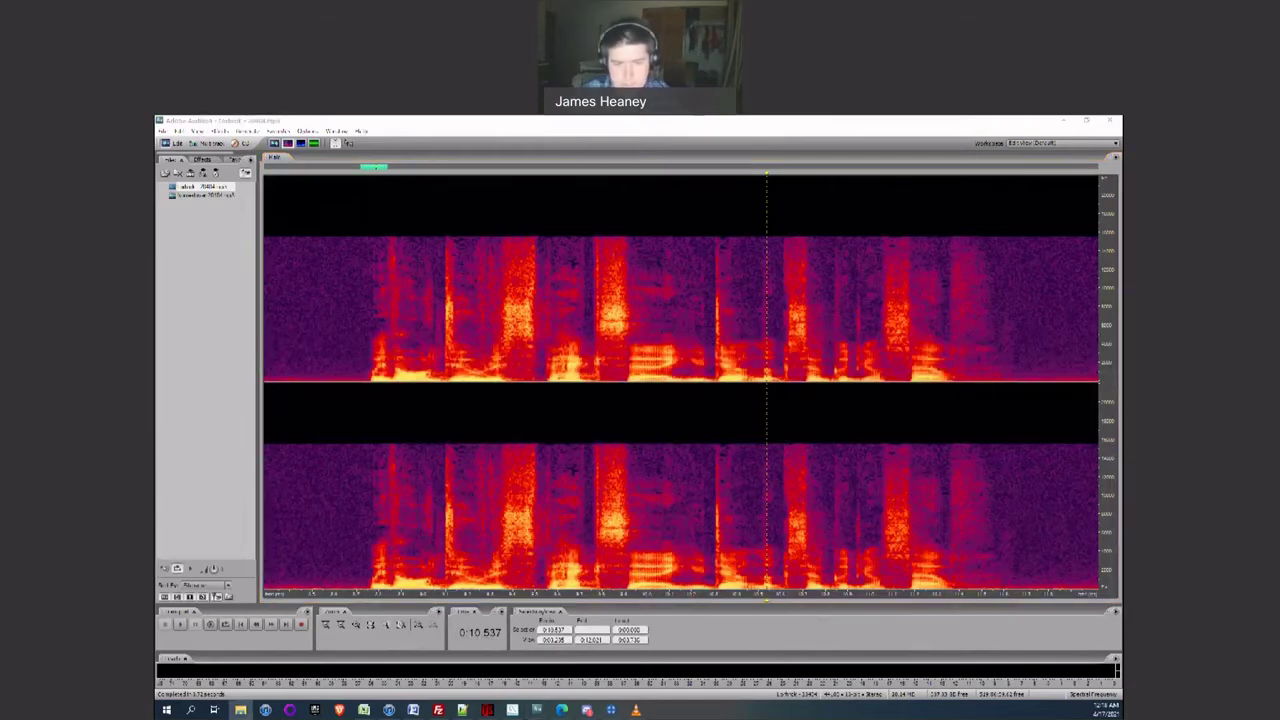
{"action": "key", "text": "Return"}
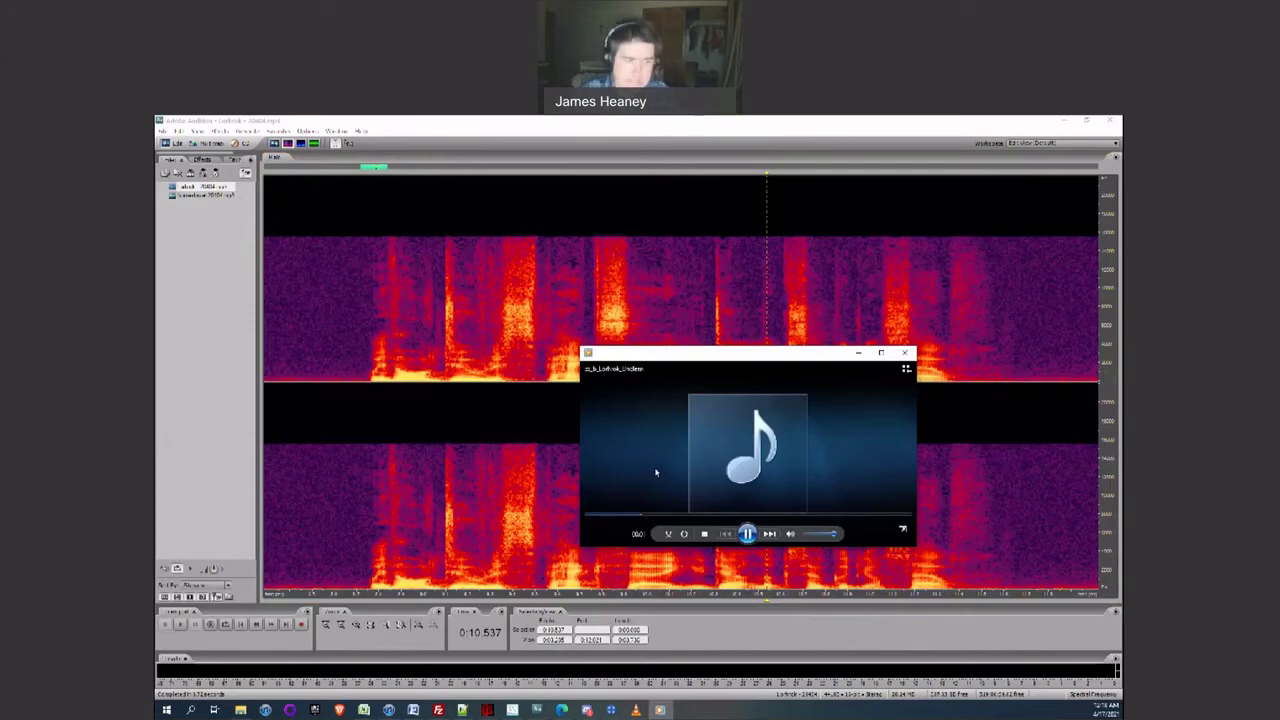
{"action": "left_click", "coordinate": [904, 352]}
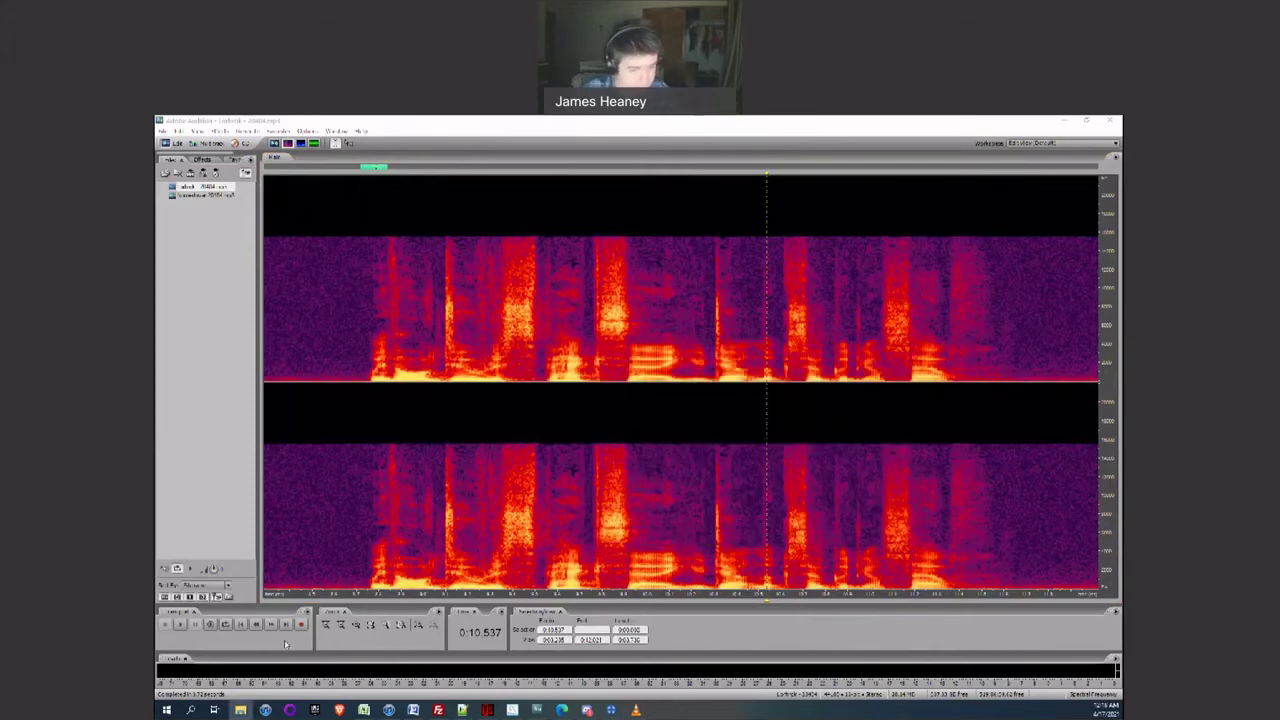
- Select a noise-only stretch of about 1.77 s in the quiet gap after the phrase, starting at 0:13.426
{"action": "left_click", "coordinate": [340, 625]}
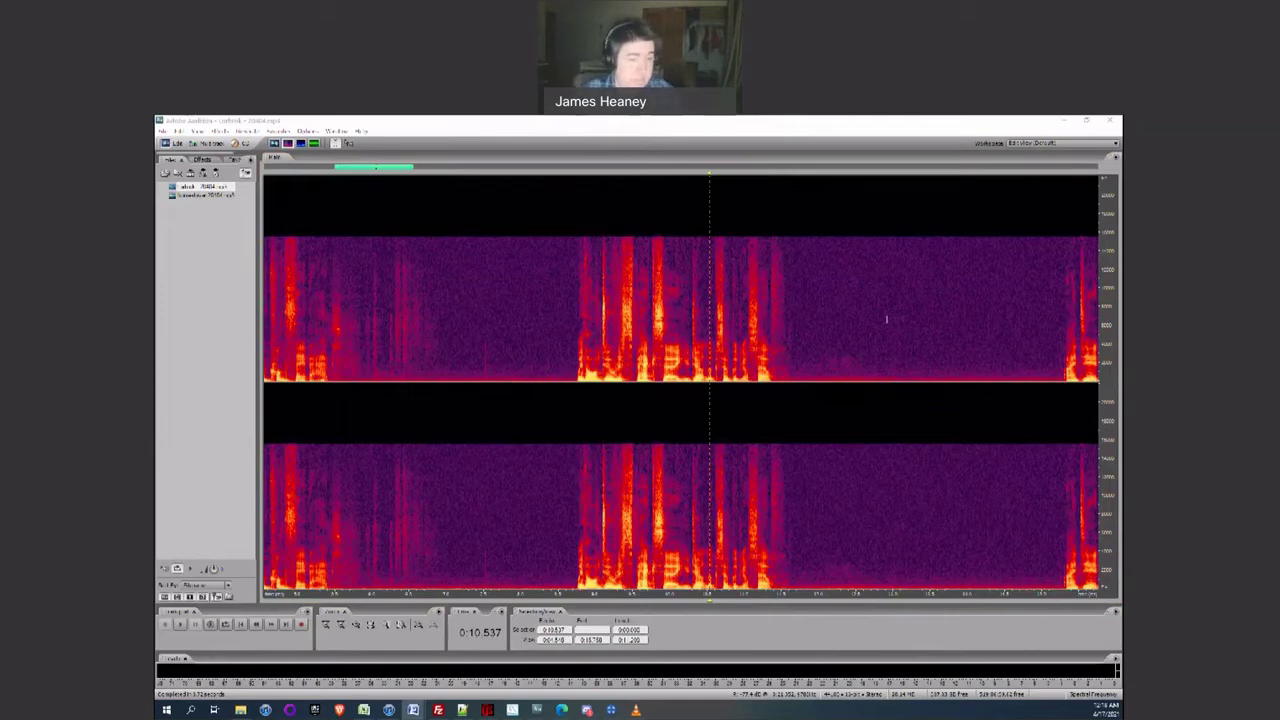
{"action": "left_click_drag", "start_coordinate": [881, 320], "coordinate": [1055, 318]}
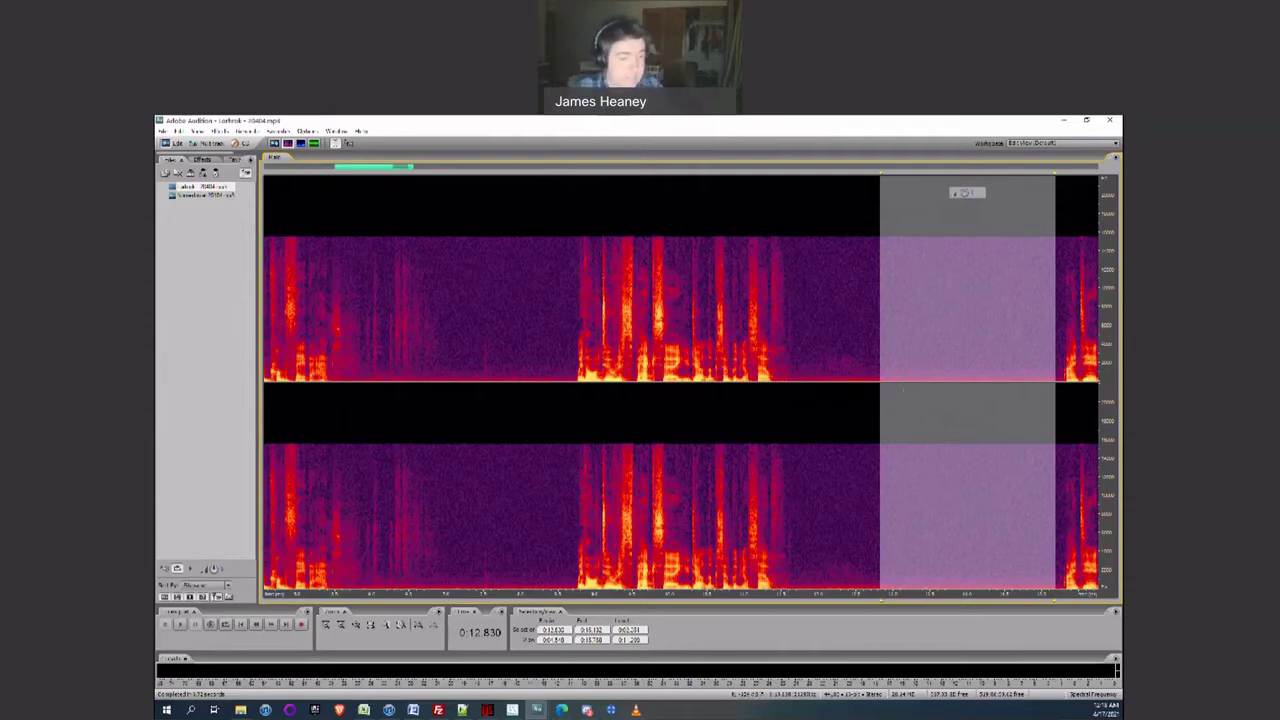
{"action": "left_click_drag", "start_coordinate": [892, 337], "coordinate": [1057, 336]}
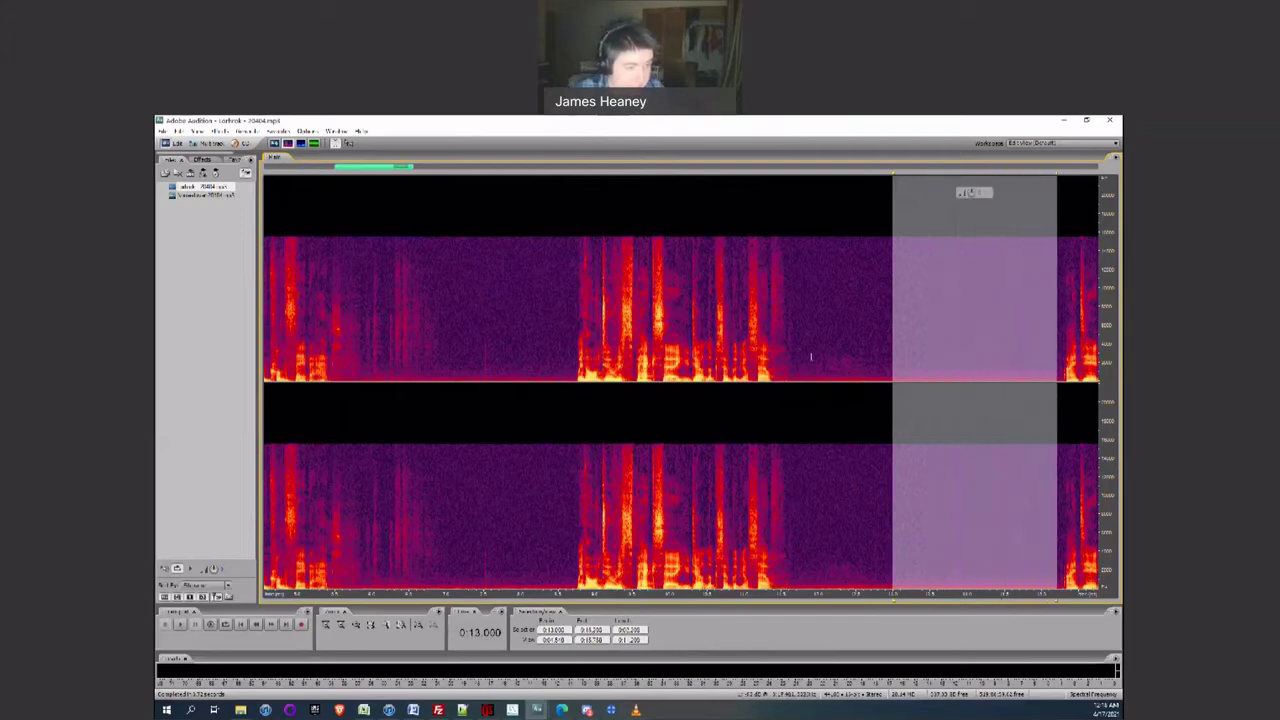
{"action": "mouse_move", "coordinate": [812, 354]}
{"action": "left_mouse_down"}
{"action": "mouse_move", "coordinate": [848, 354]}
{"action": "mouse_move", "coordinate": [814, 354]}
{"action": "left_mouse_up"}
{"action": "left_click_drag", "start_coordinate": [923, 320], "coordinate": [1055, 320]}
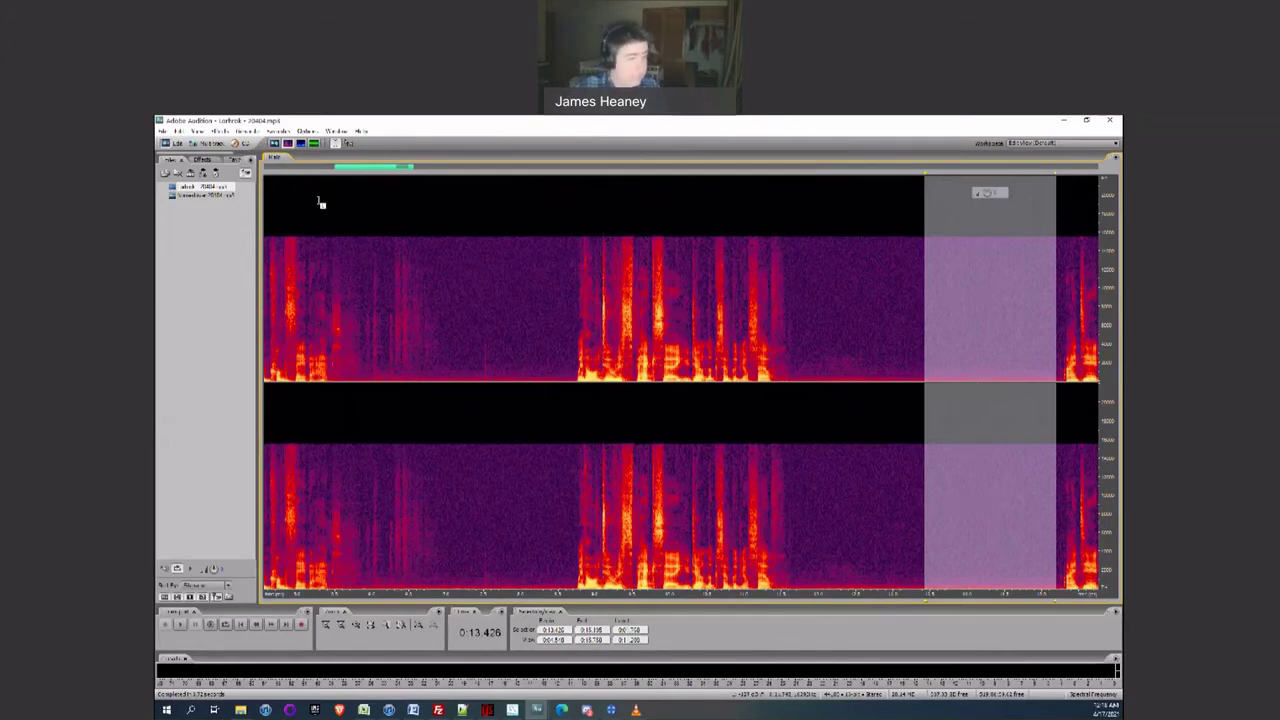
- Show the clip in the waveform display instead of the spectral frequency display
{"action": "left_click", "coordinate": [218, 131]}
{"action": "mouse_move", "coordinate": [197, 131]}
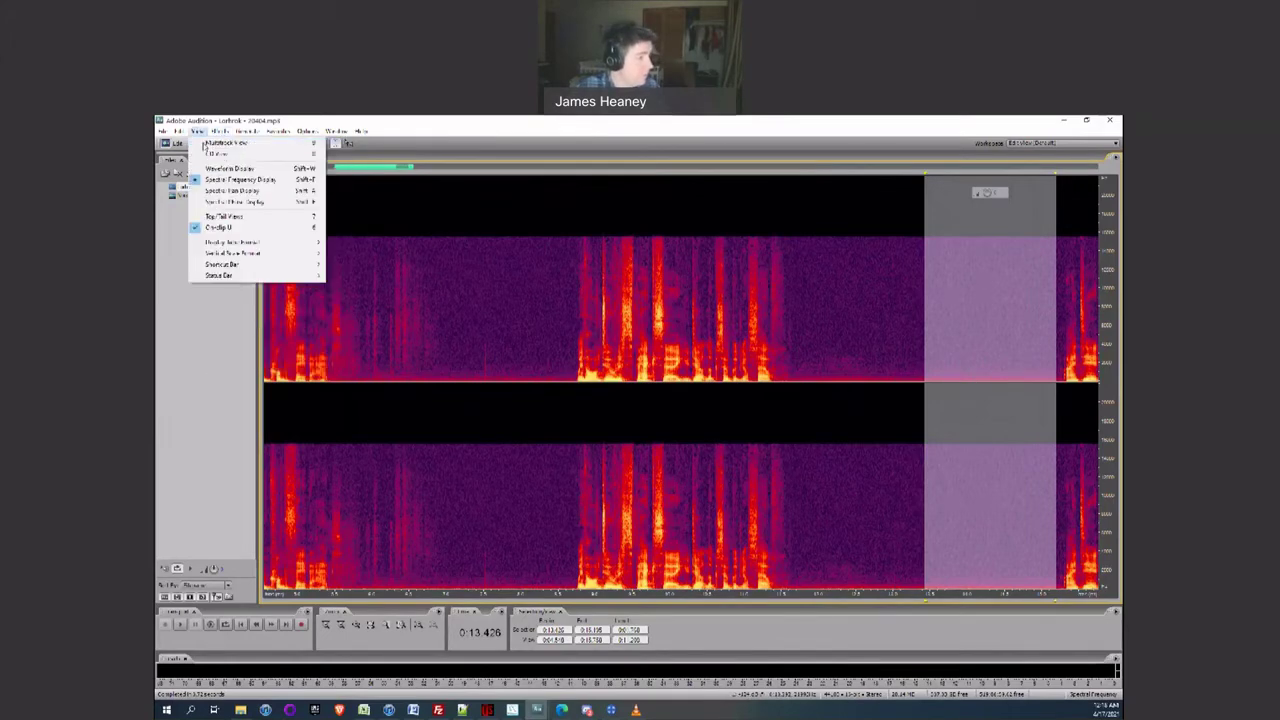
{"action": "left_click", "coordinate": [215, 170]}
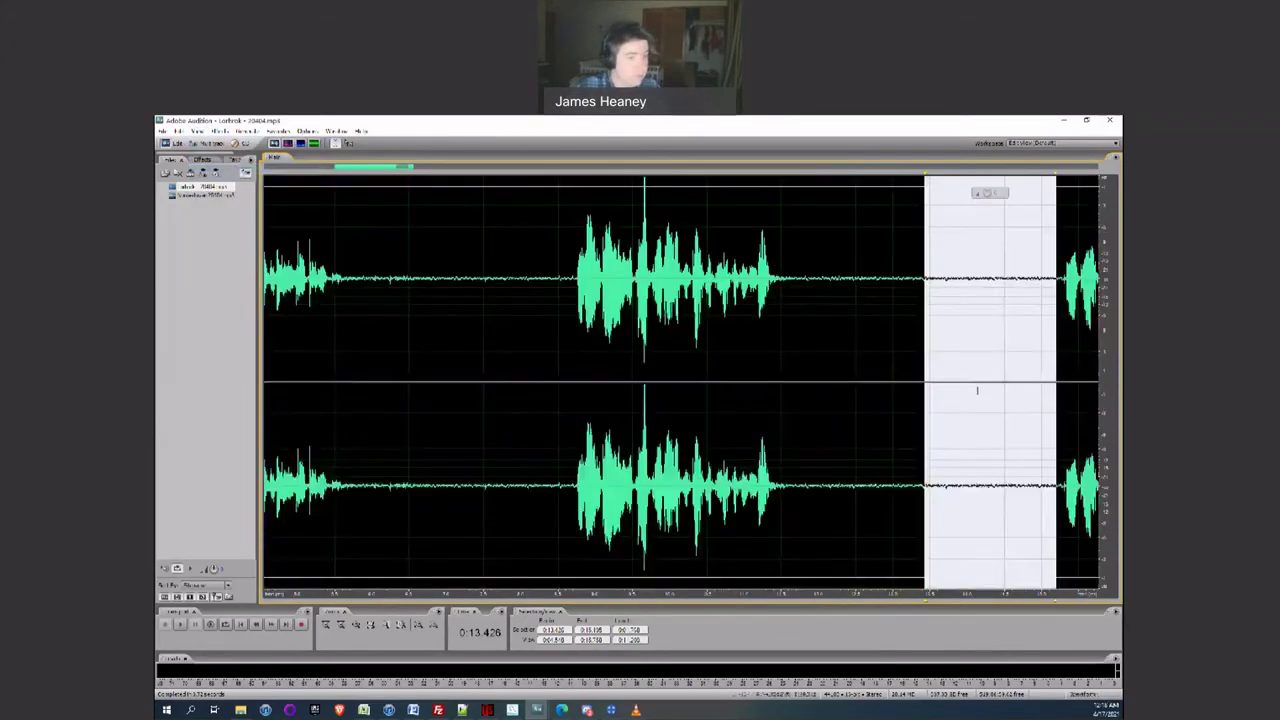
- Capture a noise reduction profile from the selected noise-only stretch, and close the Noise Reduction settings without processing the audio
{"action": "left_click", "coordinate": [219, 131]}
{"action": "mouse_move", "coordinate": [247, 240]}
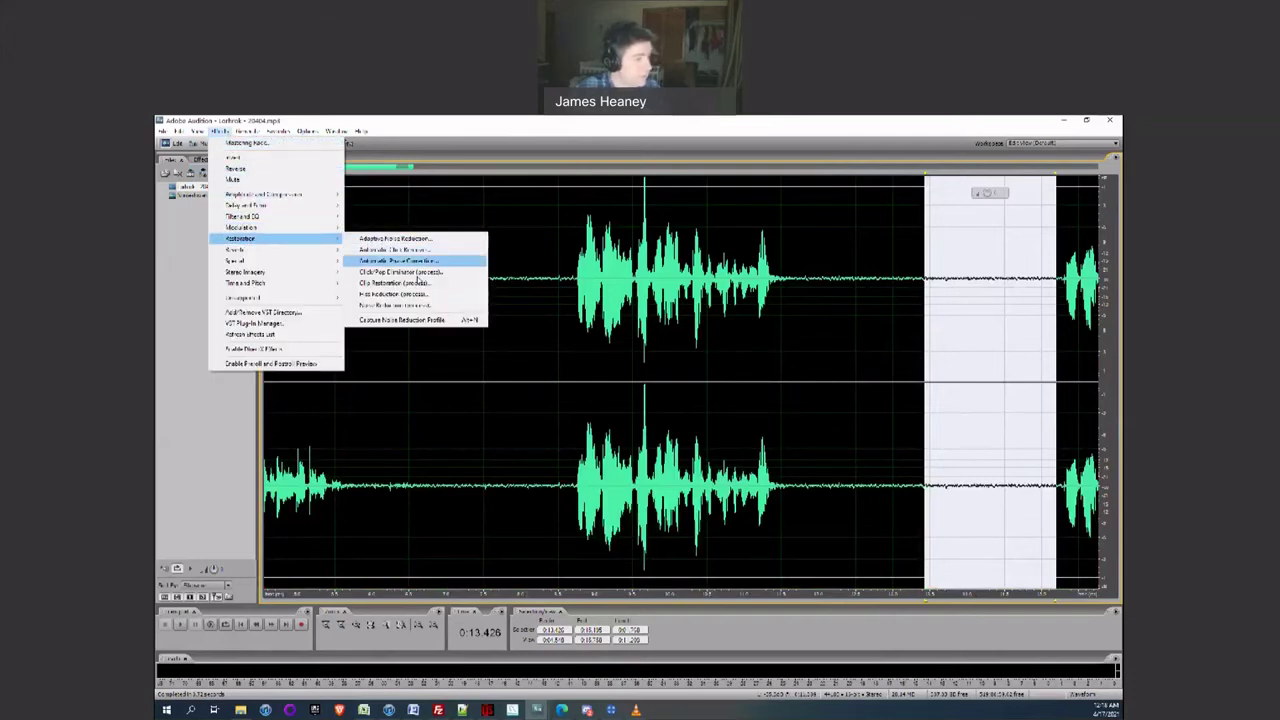
{"action": "left_click", "coordinate": [417, 308]}
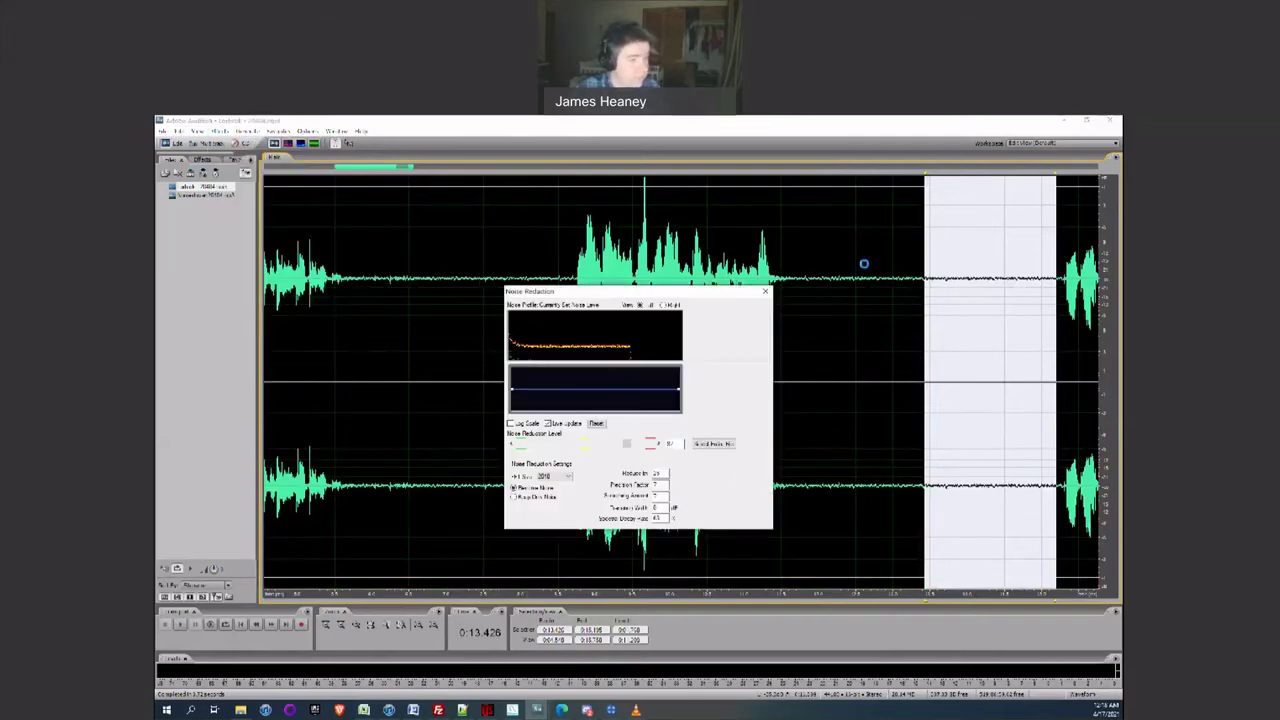
{"action": "left_click", "coordinate": [707, 318]}
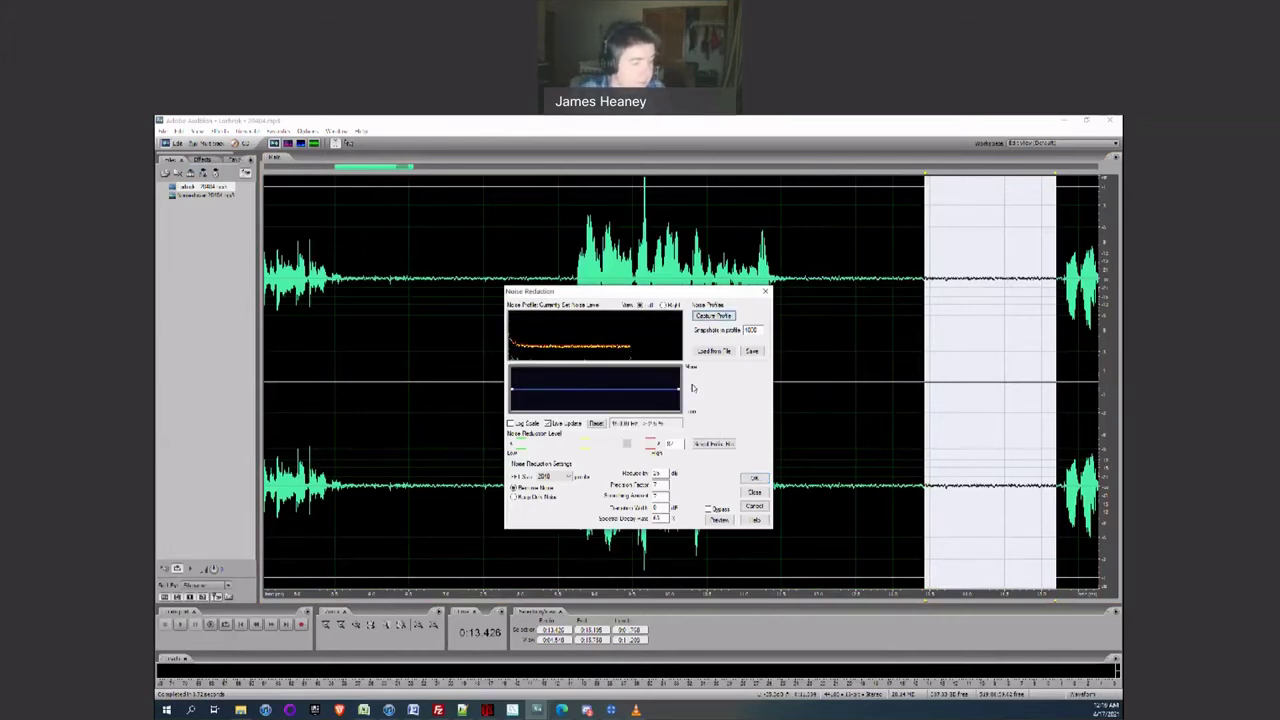
{"action": "left_click", "coordinate": [757, 493]}
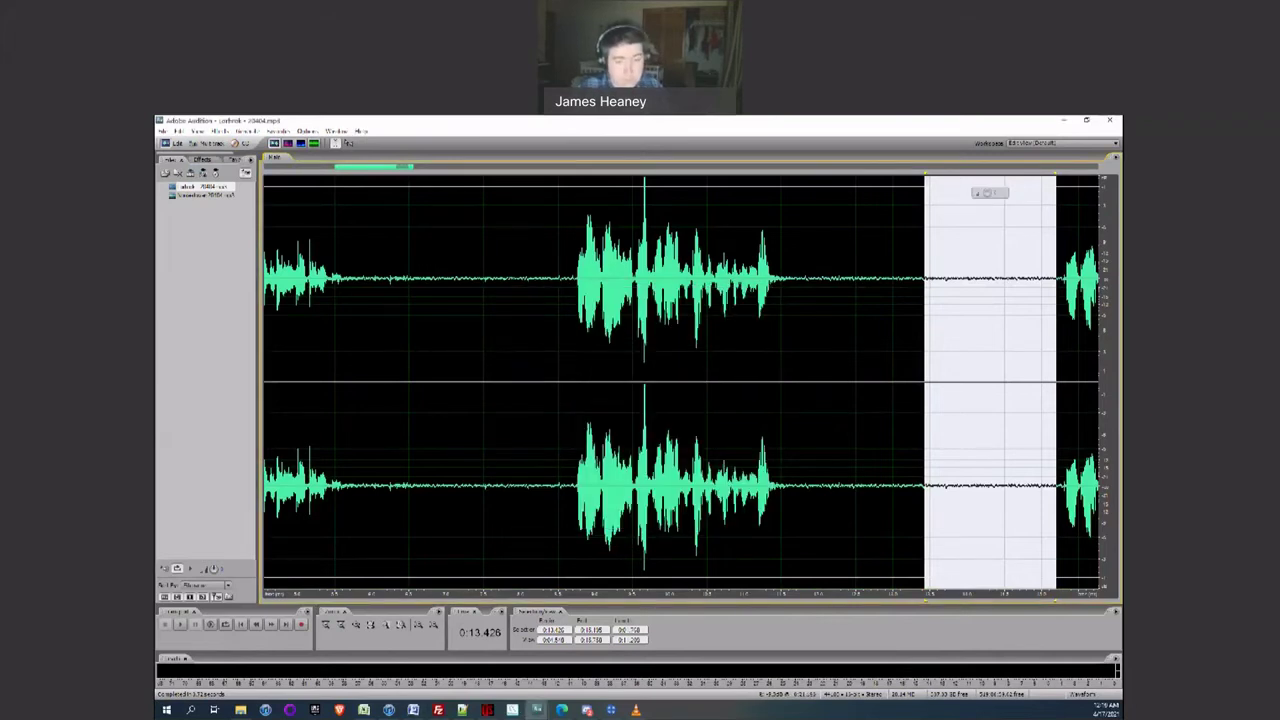
- Return to the multitrack session and open the first clip on Track 2 in the edit view with its range selected
{"action": "double_click", "coordinate": [727, 370]}
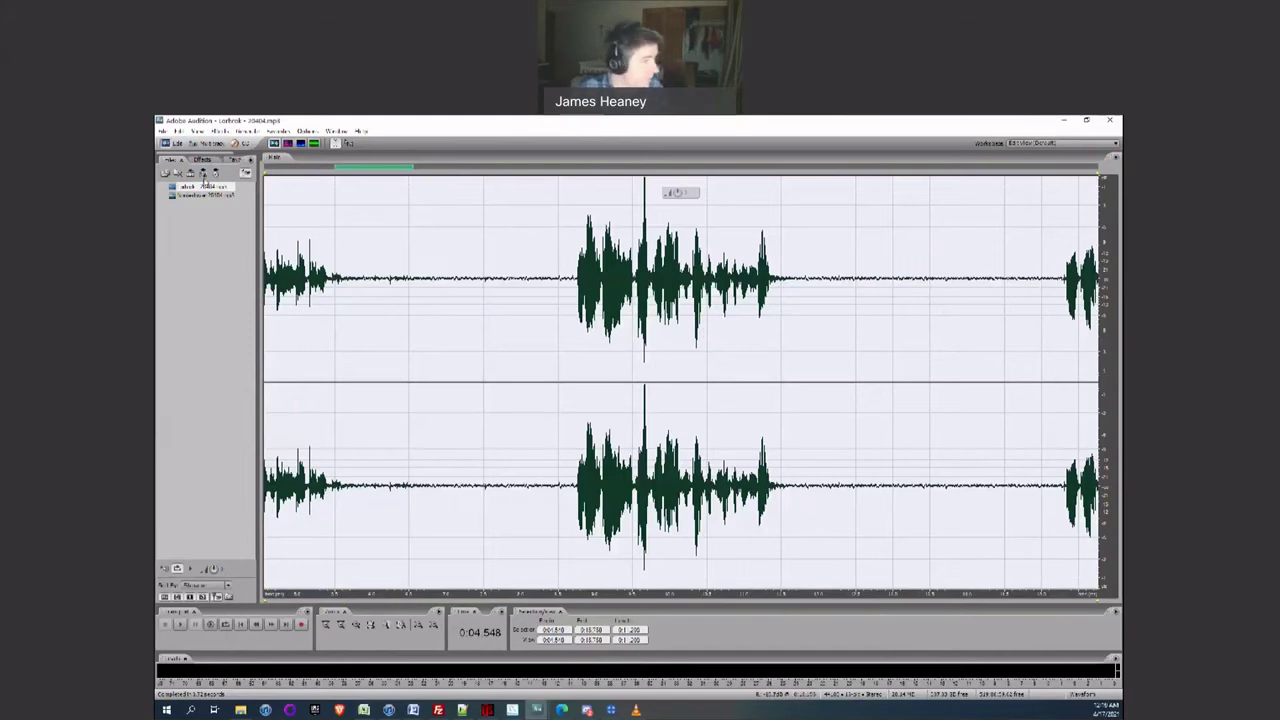
{"action": "left_click", "coordinate": [340, 624]}
{"action": "left_click", "coordinate": [577, 375]}
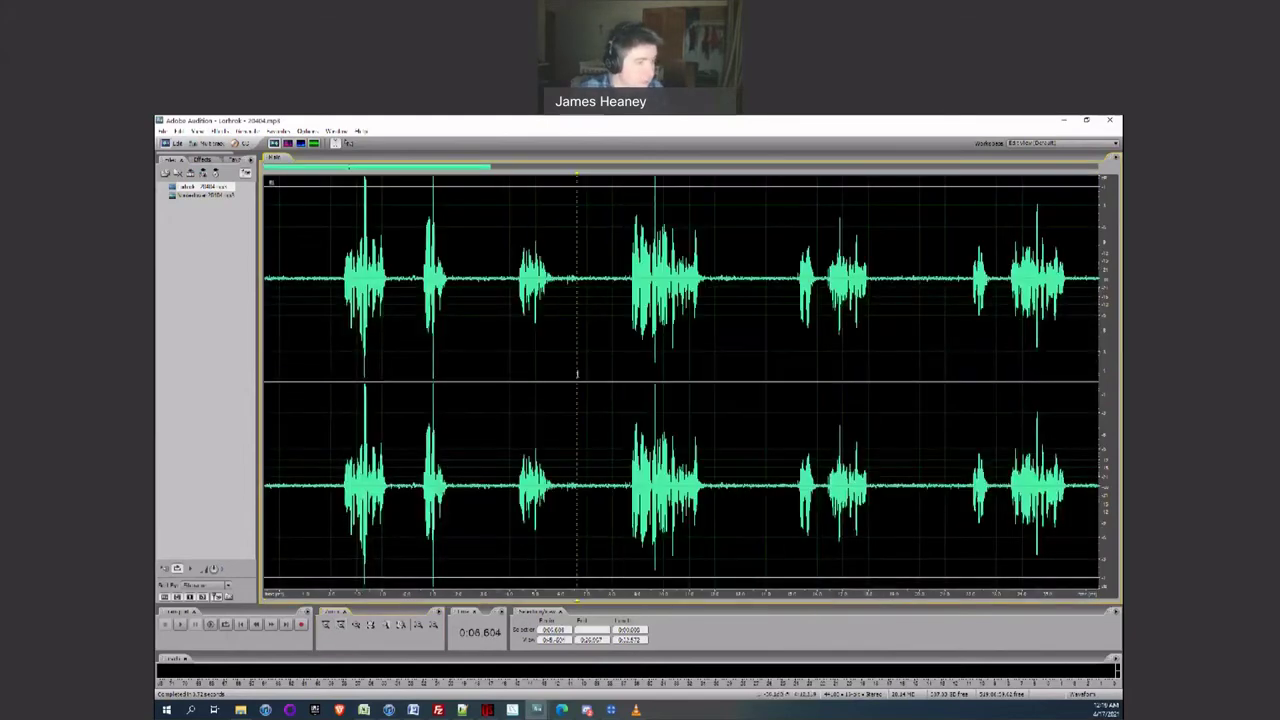
{"action": "left_click", "coordinate": [195, 143]}
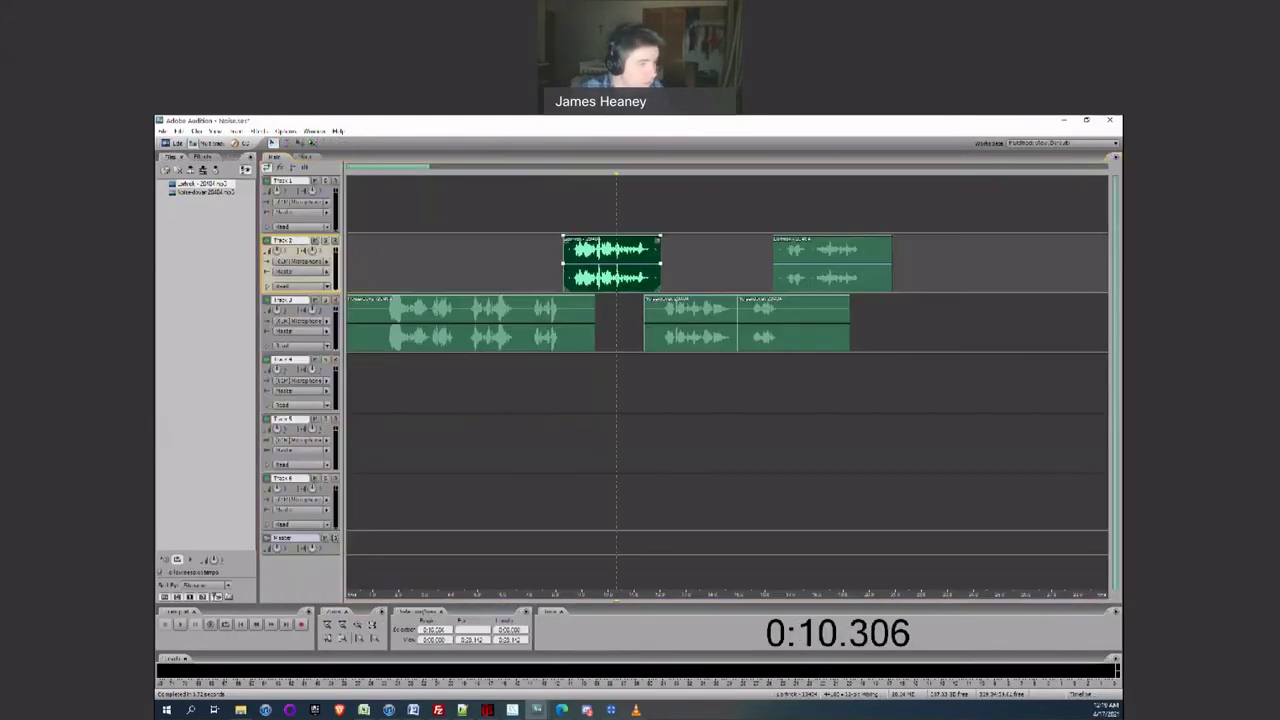
{"action": "key", "text": "8"}
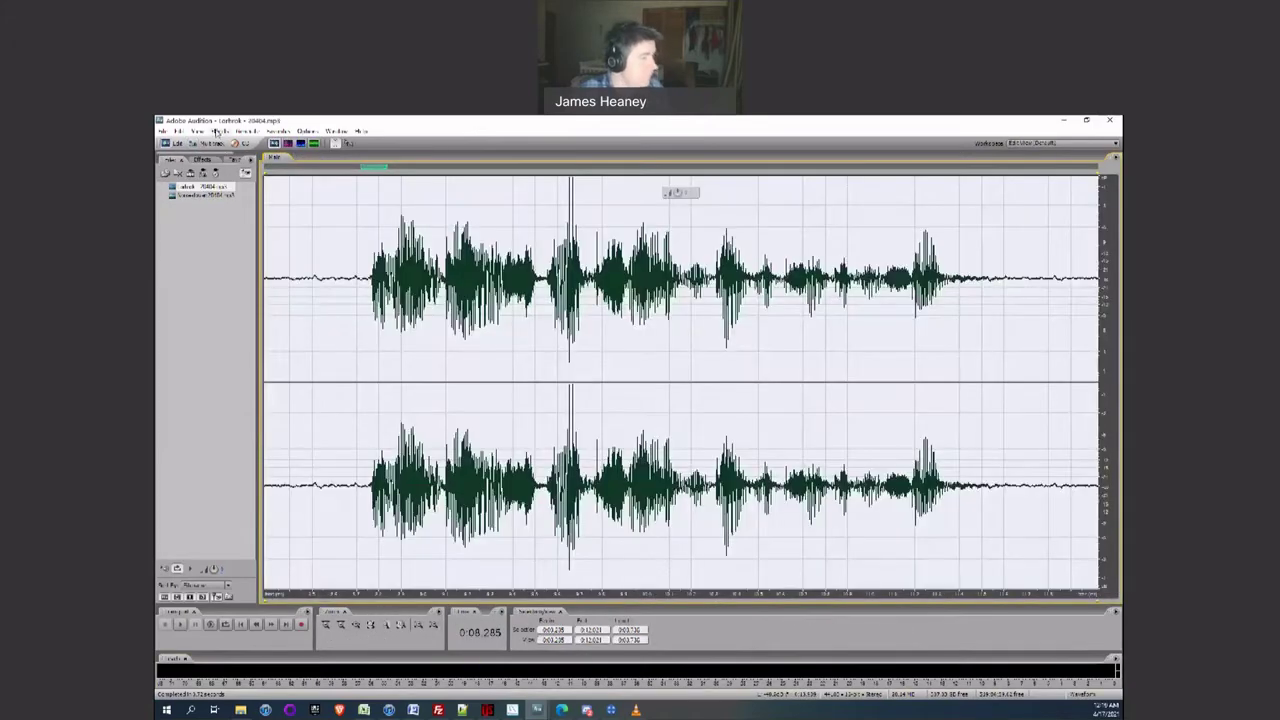
- Set up Noise Reduction for the selected phrase, with the noise reduction level slightly below its initial setting
{"action": "left_click", "coordinate": [216, 131]}
{"action": "mouse_move", "coordinate": [283, 243]}
{"action": "left_click", "coordinate": [415, 300]}
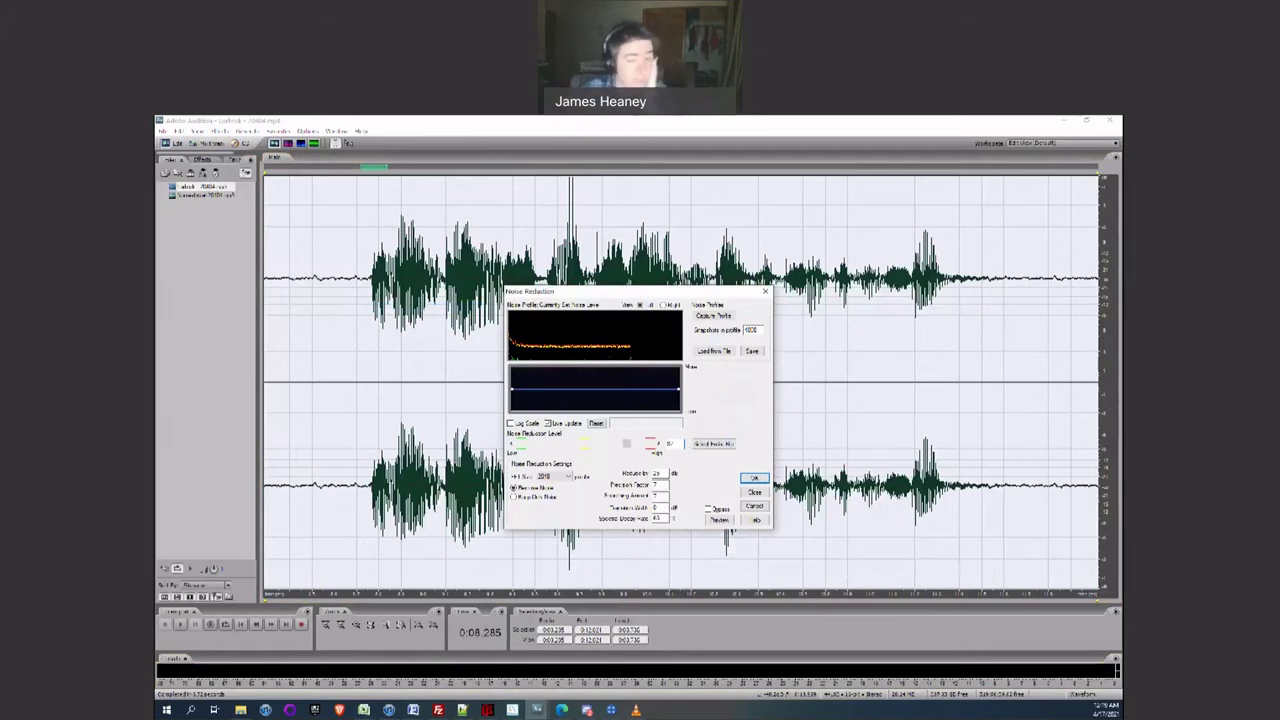
{"action": "key", "text": "alt+Tab"}
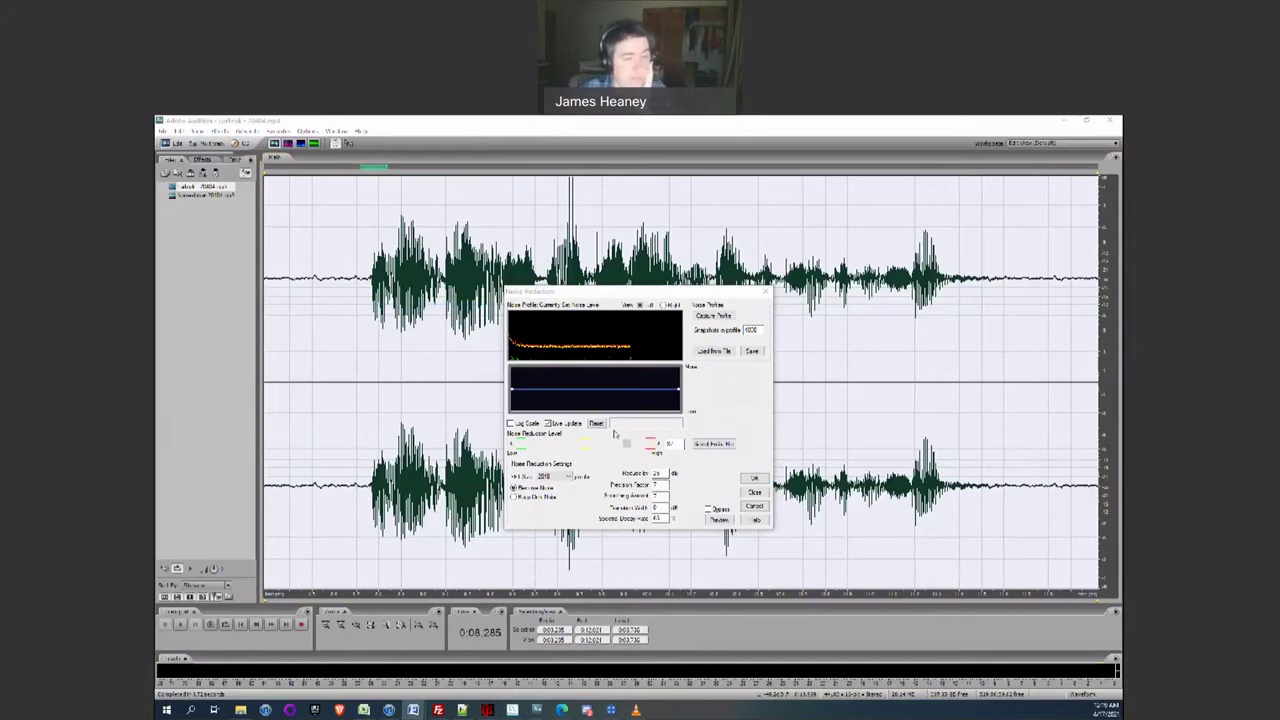
{"action": "mouse_move", "coordinate": [627, 447]}
{"action": "left_mouse_down"}
{"action": "mouse_move", "coordinate": [582, 445]}
{"action": "mouse_move", "coordinate": [650, 443]}
{"action": "left_mouse_up"}
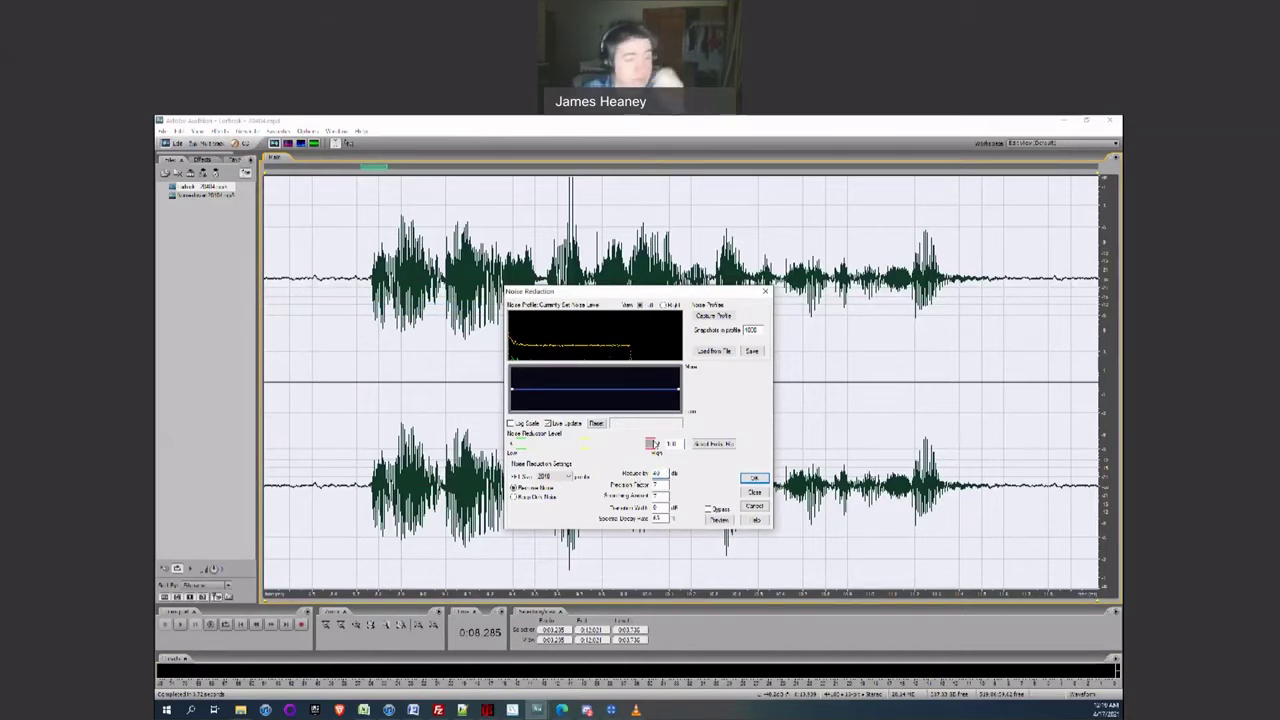
{"action": "double_click", "coordinate": [657, 472]}
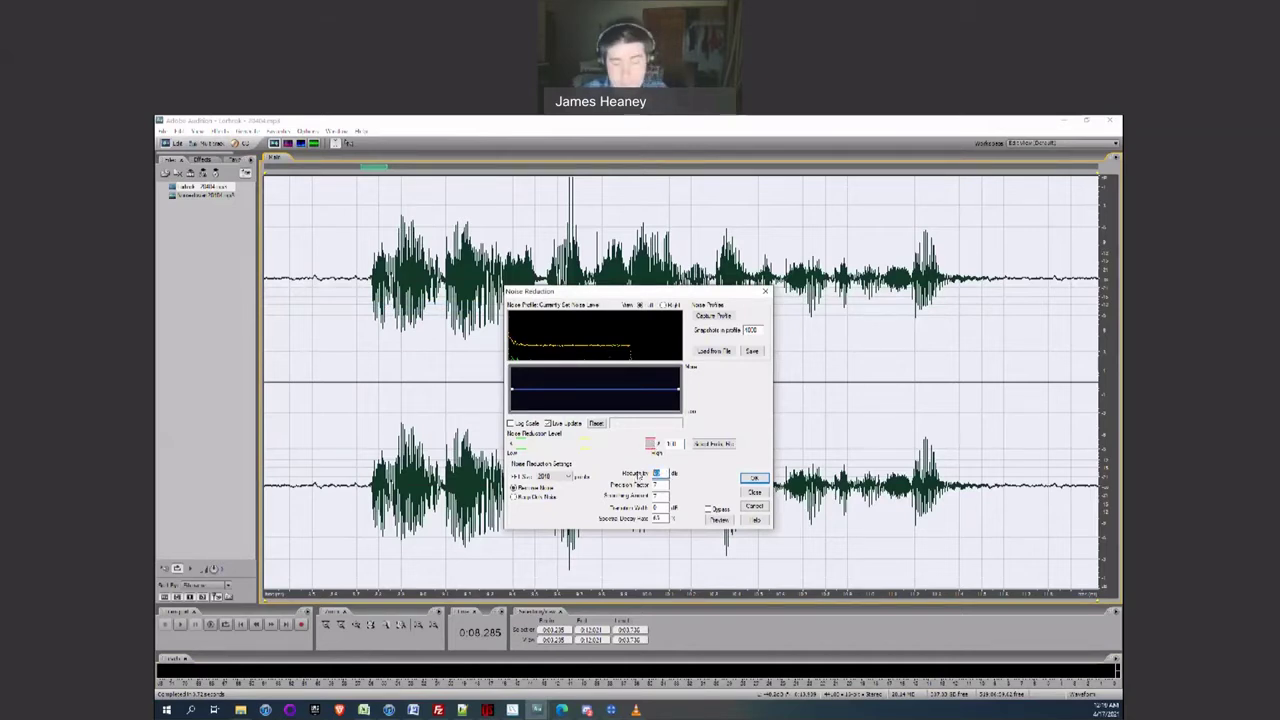
{"action": "left_click_drag", "start_coordinate": [650, 444], "coordinate": [618, 447]}
{"action": "left_click", "coordinate": [413, 710]}
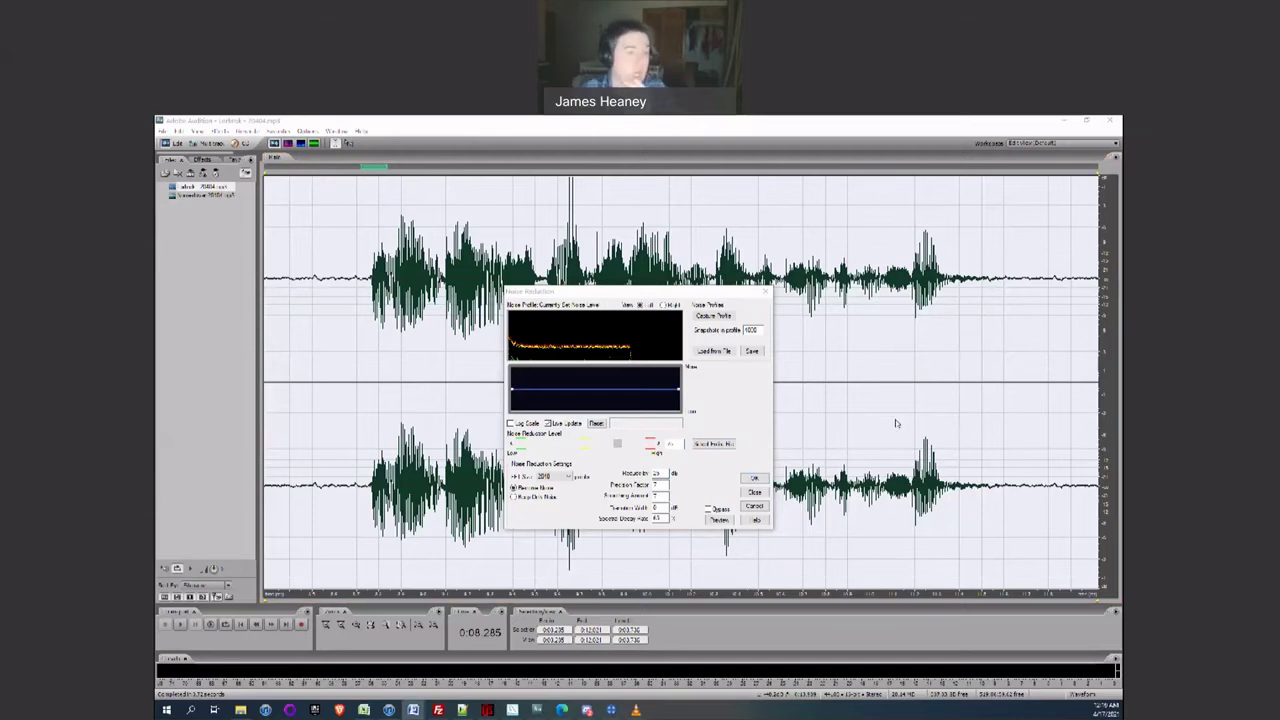
- Apply the noise reduction to the phrase, listen to the clip's clean sample in the media player, and close the player
{"action": "left_click", "coordinate": [763, 478]}
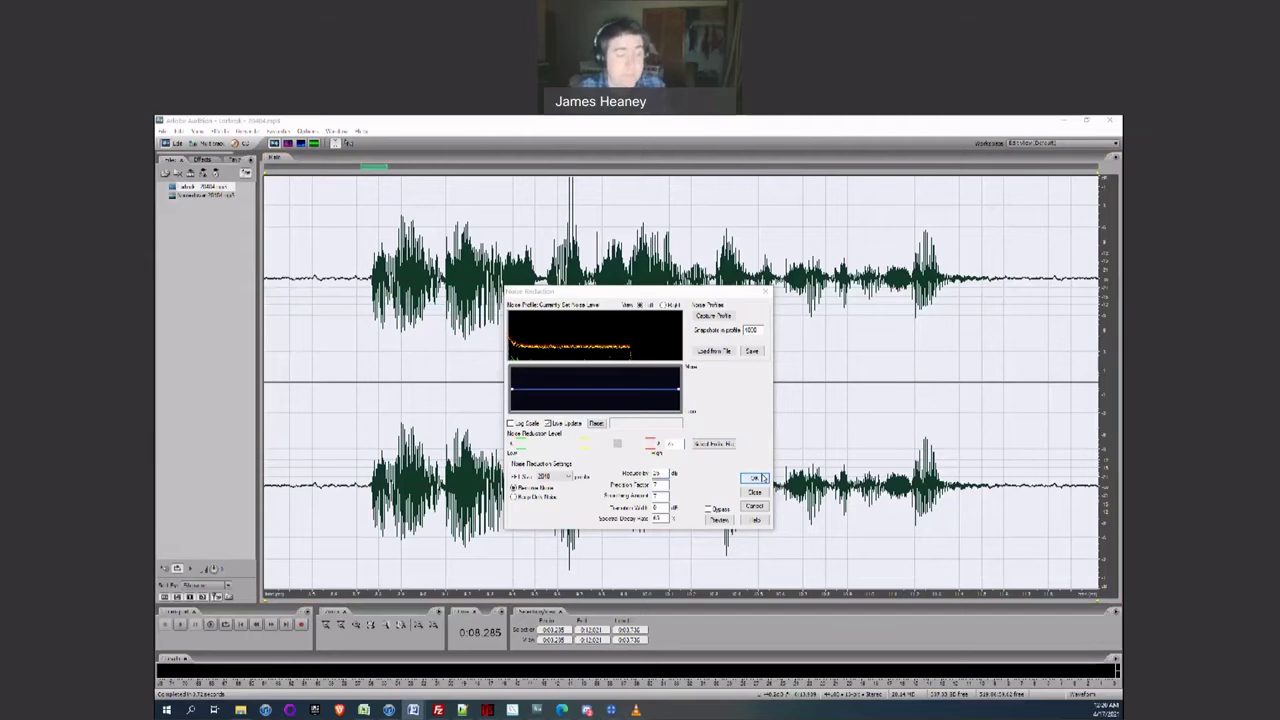
{"action": "left_click", "coordinate": [763, 478]}
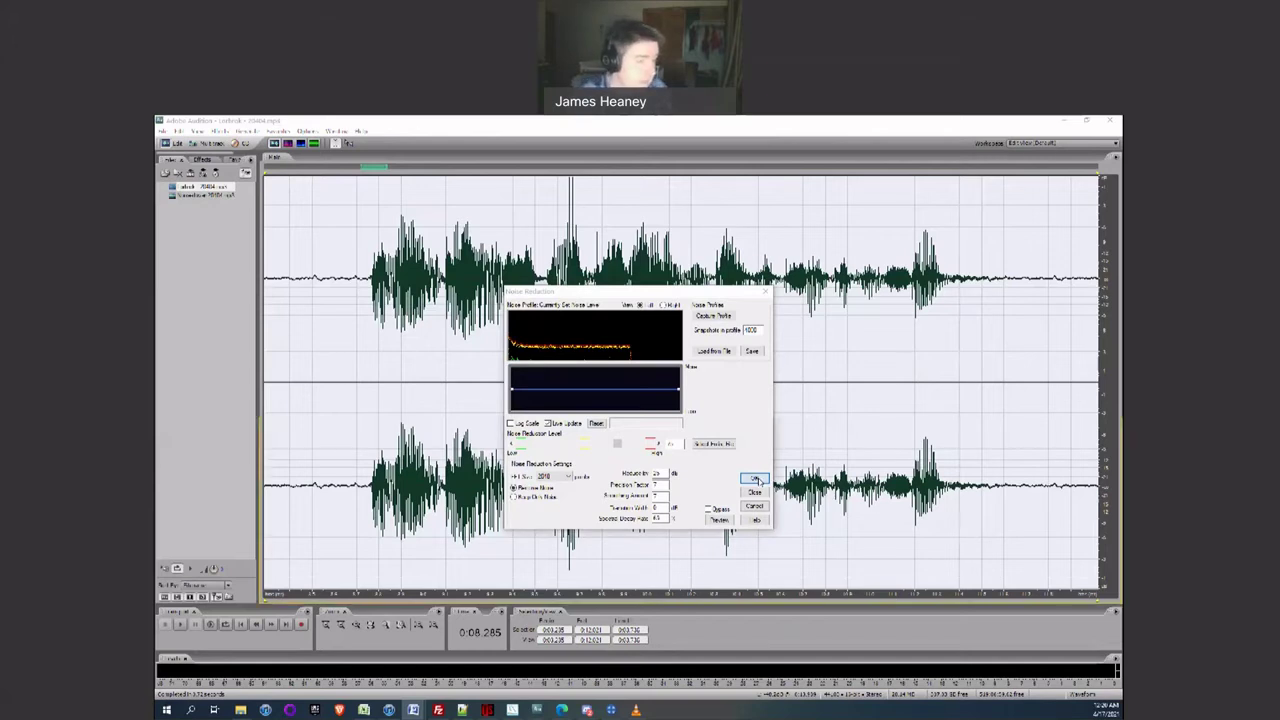
{"action": "left_click", "coordinate": [757, 479]}
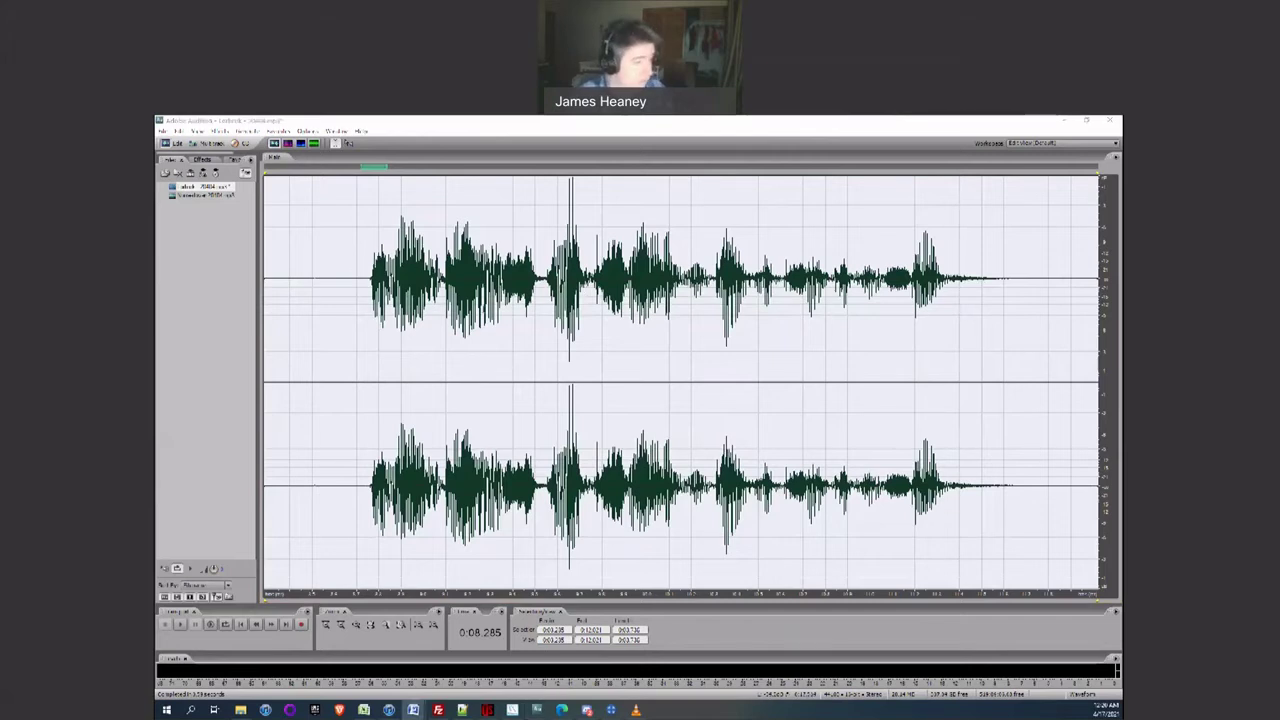
{"action": "left_click", "coordinate": [1076, 290]}
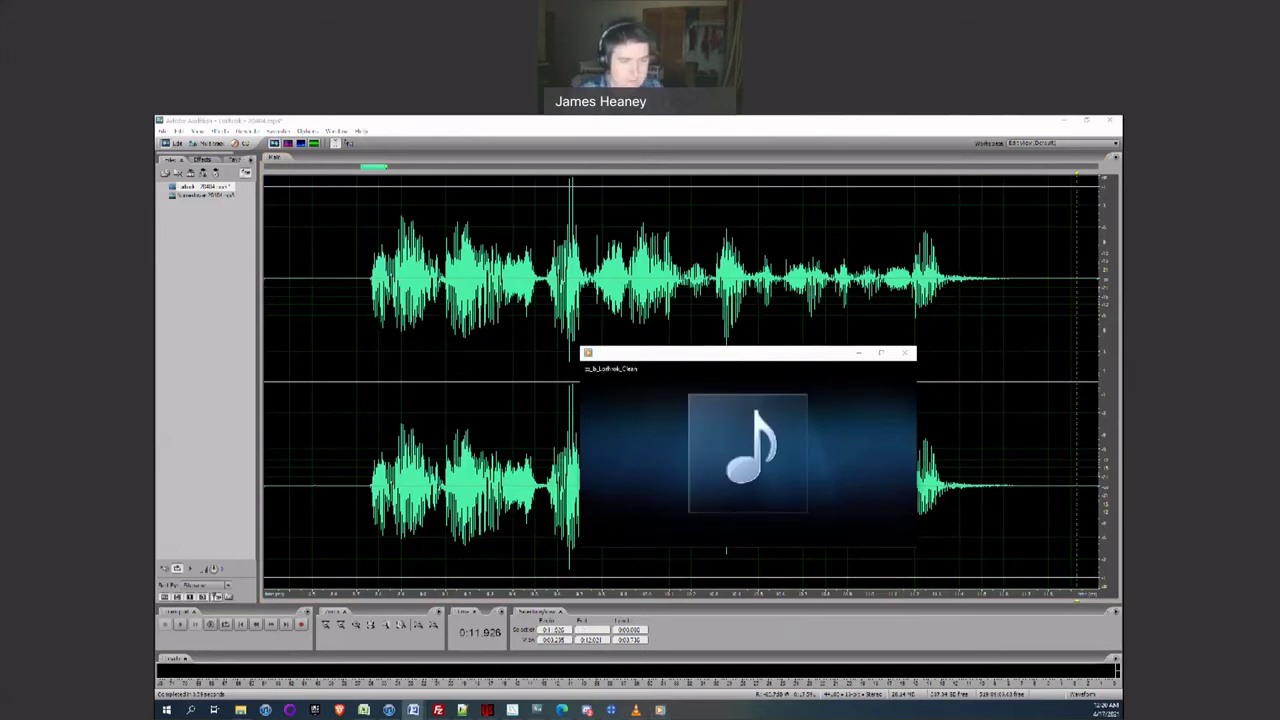
{"action": "left_click", "coordinate": [904, 352]}
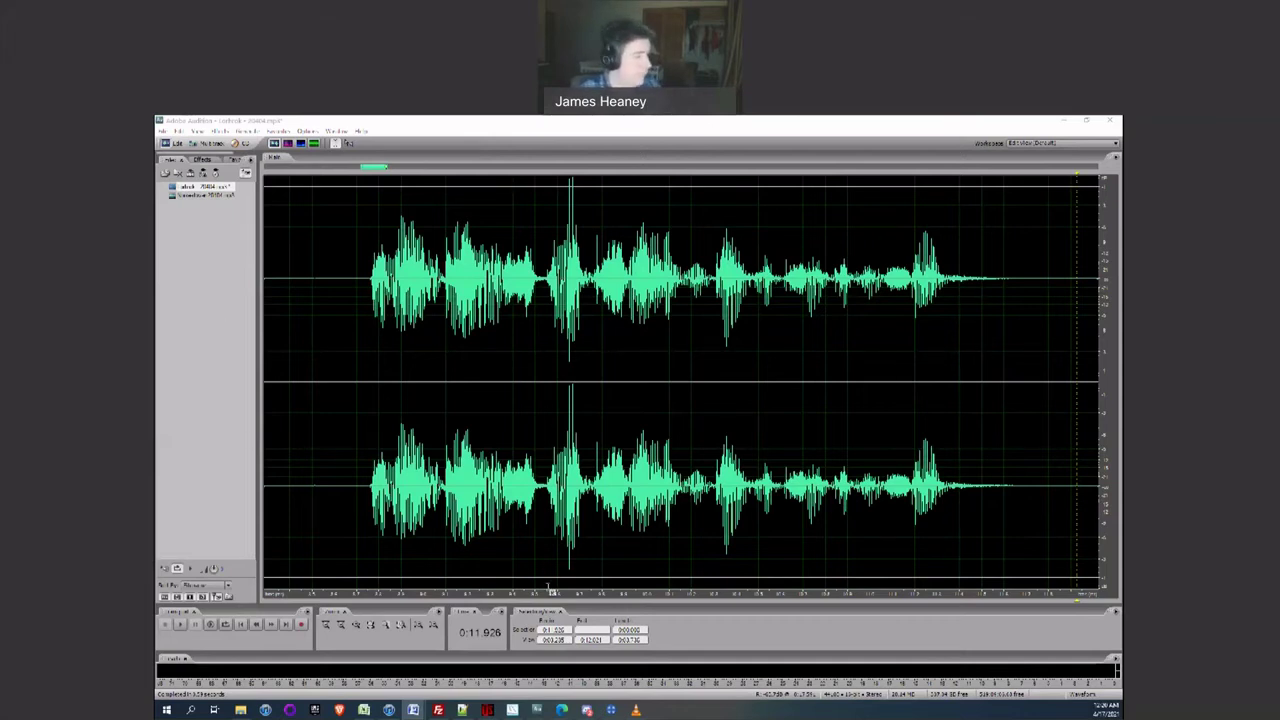
- Switch to iZotope RX 7 with the unclean recording loaded, clear the selection, and open the Voice De-noise module
{"action": "left_click", "coordinate": [612, 710]}
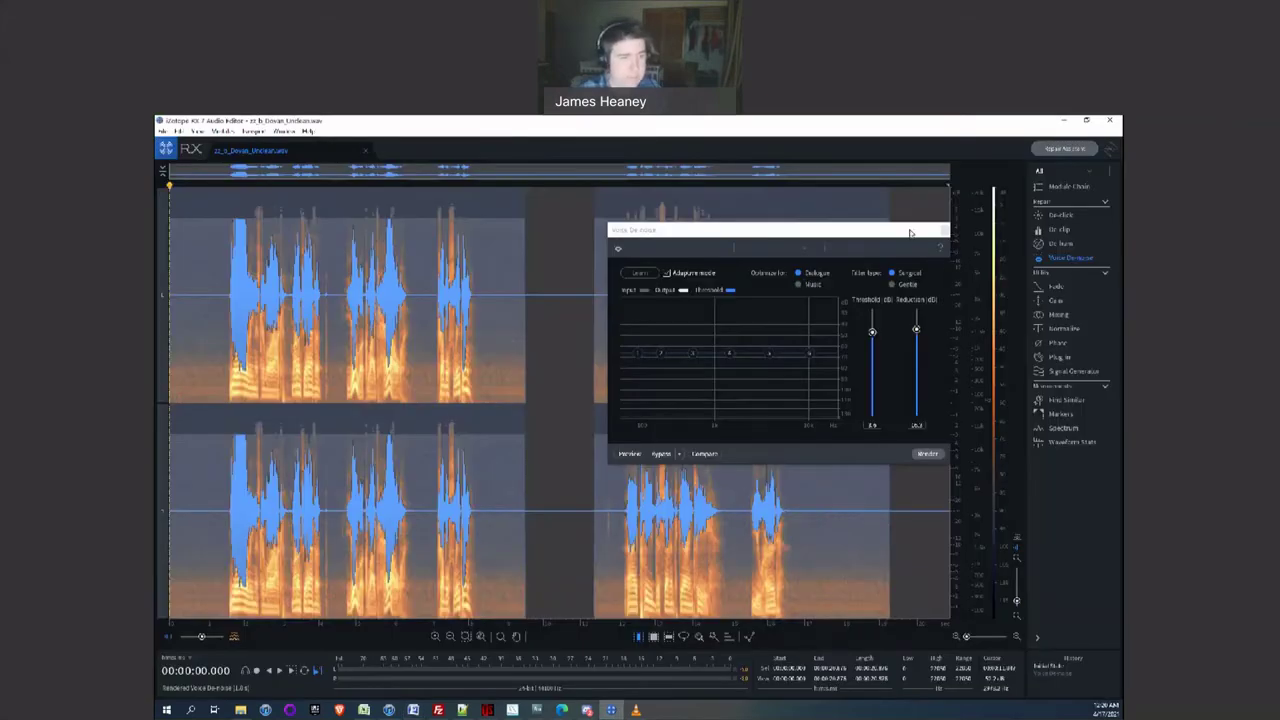
{"action": "left_click", "coordinate": [944, 232]}
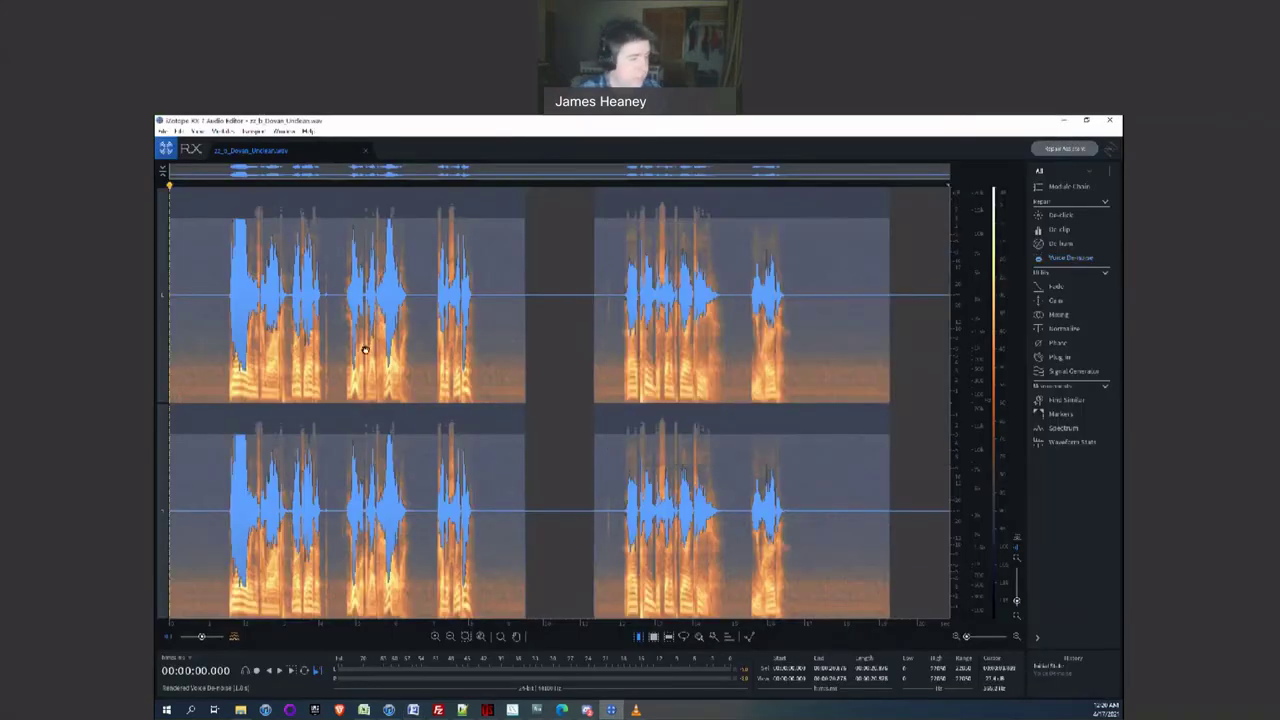
{"action": "left_click", "coordinate": [484, 284]}
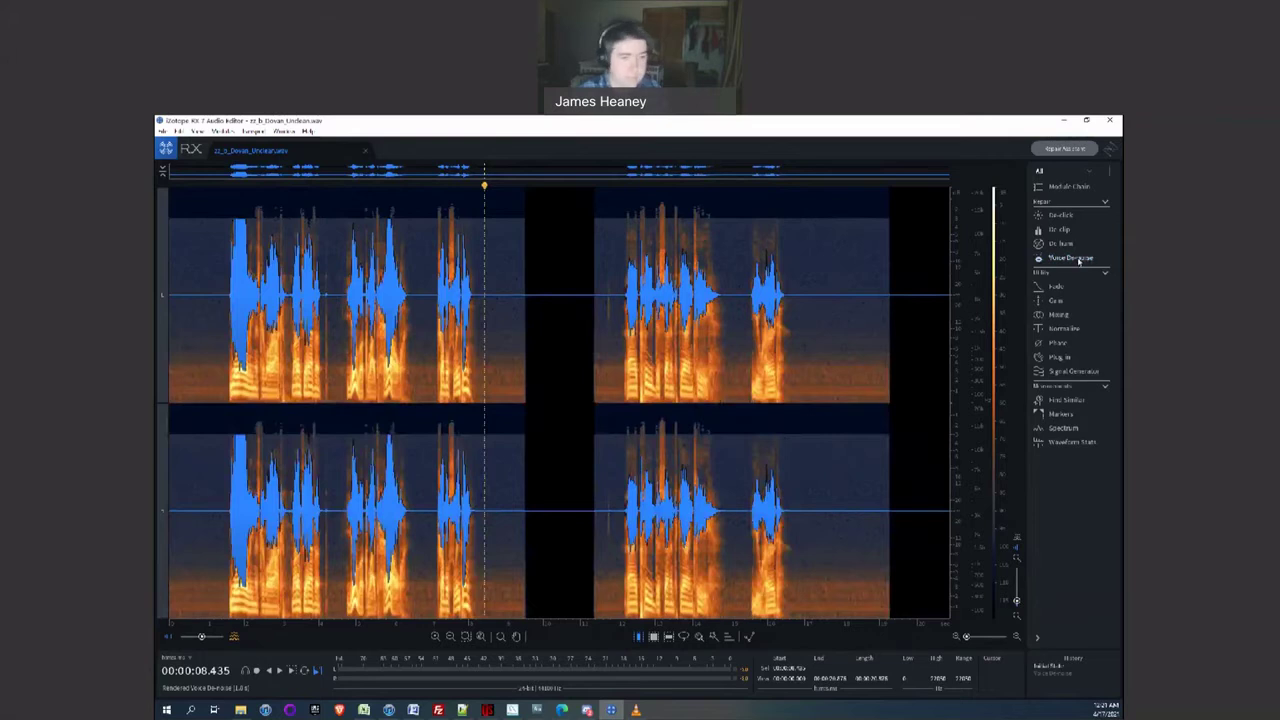
{"action": "left_click", "coordinate": [1070, 258]}
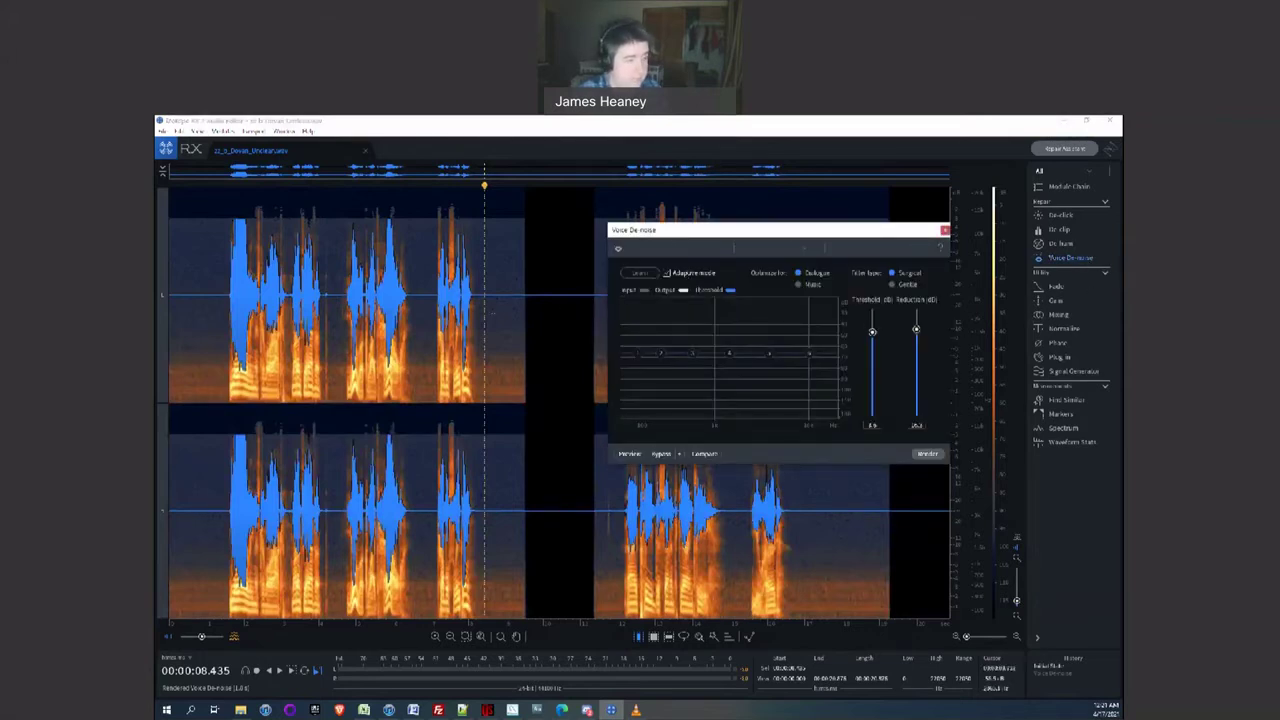
- Try a noise-only selection of about 1 s in the gap after the first passage, with Voice De-noise's adaptive mode off
{"action": "left_click_drag", "start_coordinate": [485, 500], "coordinate": [522, 500]}
{"action": "left_click", "coordinate": [640, 276]}
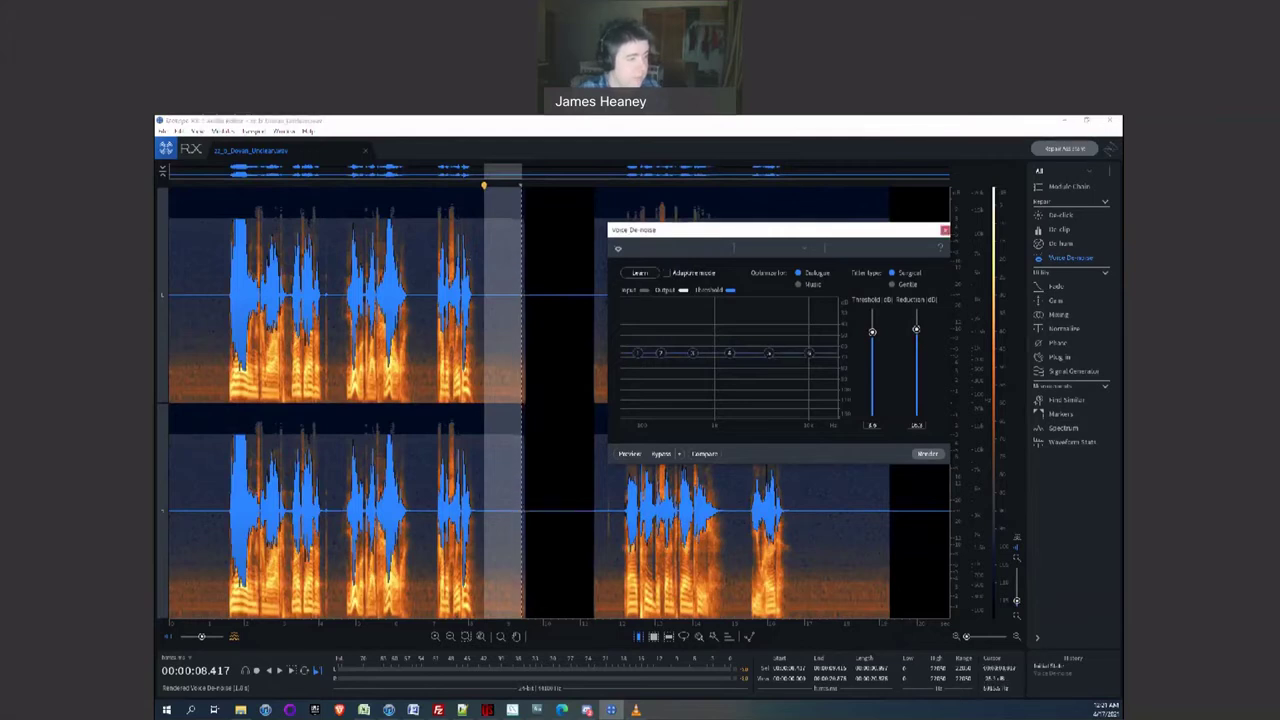
{"action": "left_click", "coordinate": [479, 278]}
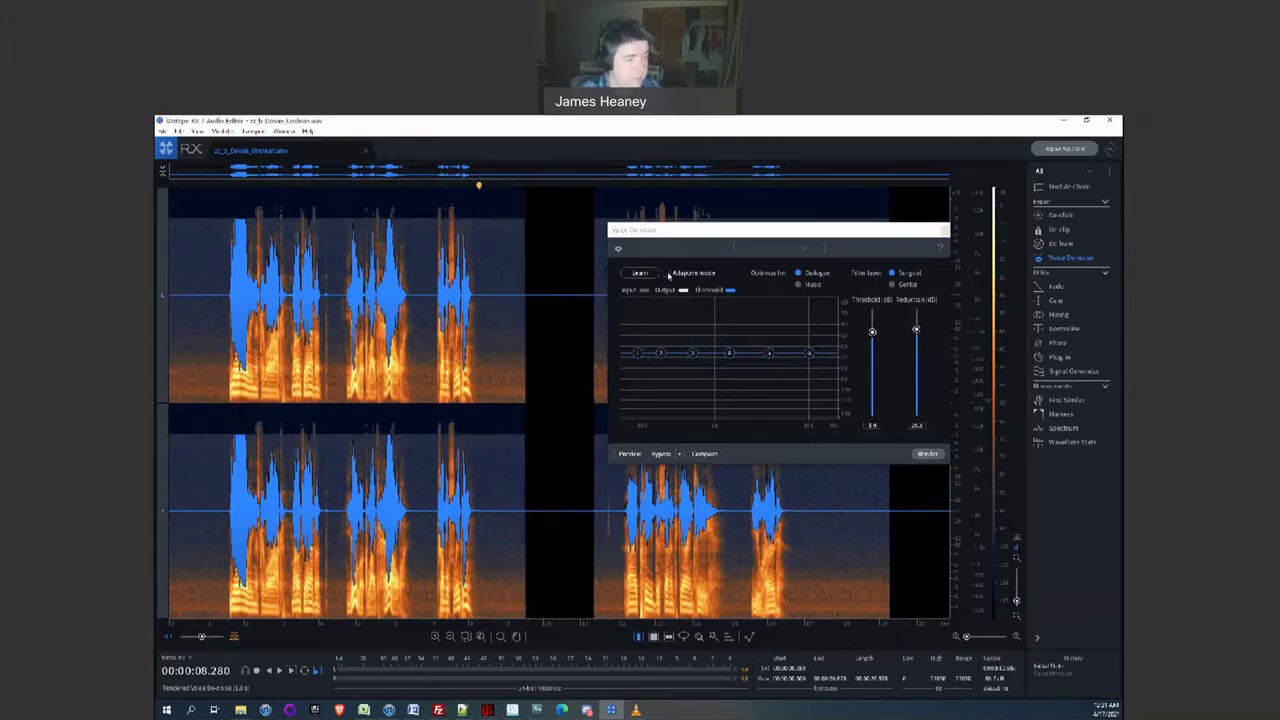
{"action": "left_click", "coordinate": [668, 274]}
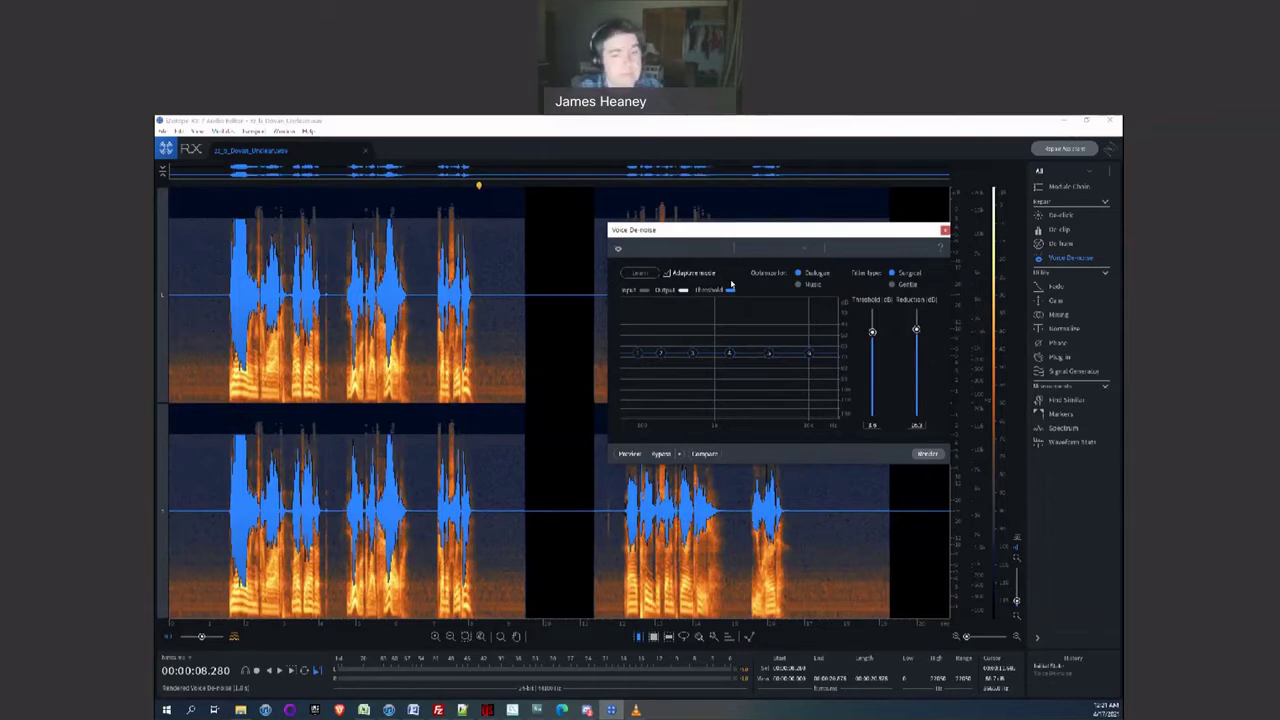
- Render Voice De-noise in adaptive mode over the whole recording, close the module, and listen to the clean sample in the media player
{"action": "left_click", "coordinate": [929, 456]}
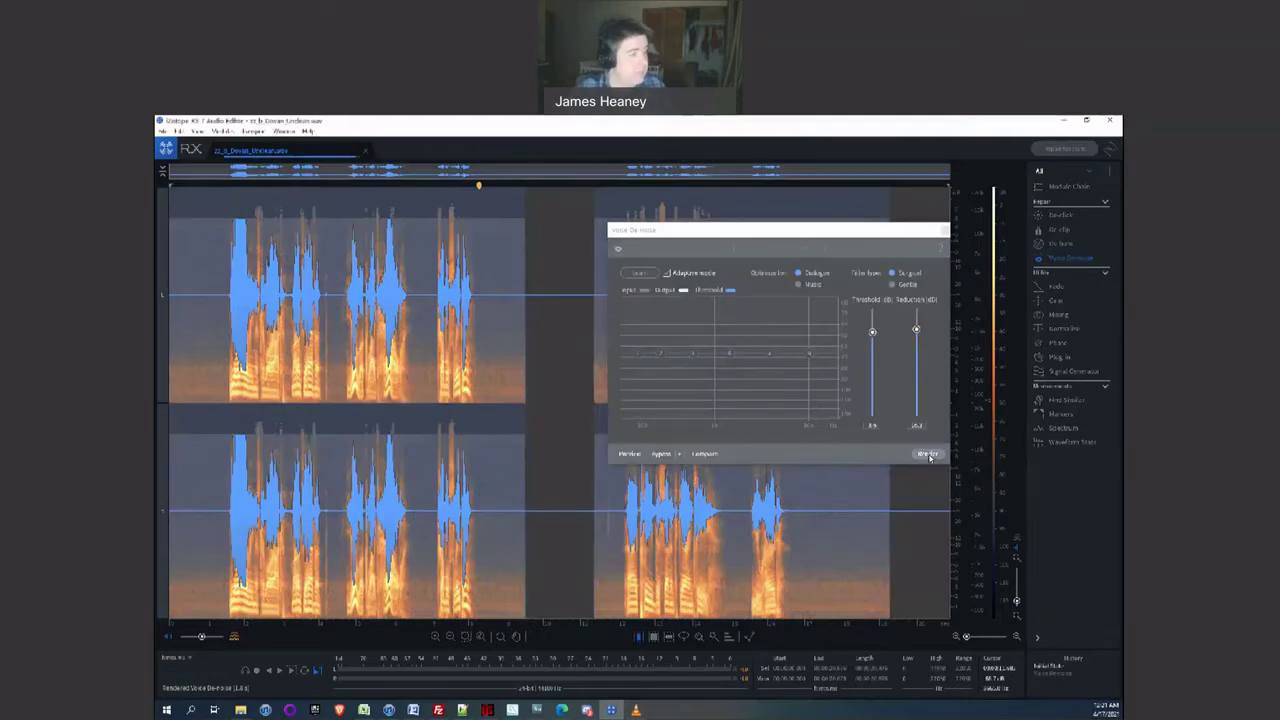
{"action": "left_click", "coordinate": [944, 230]}
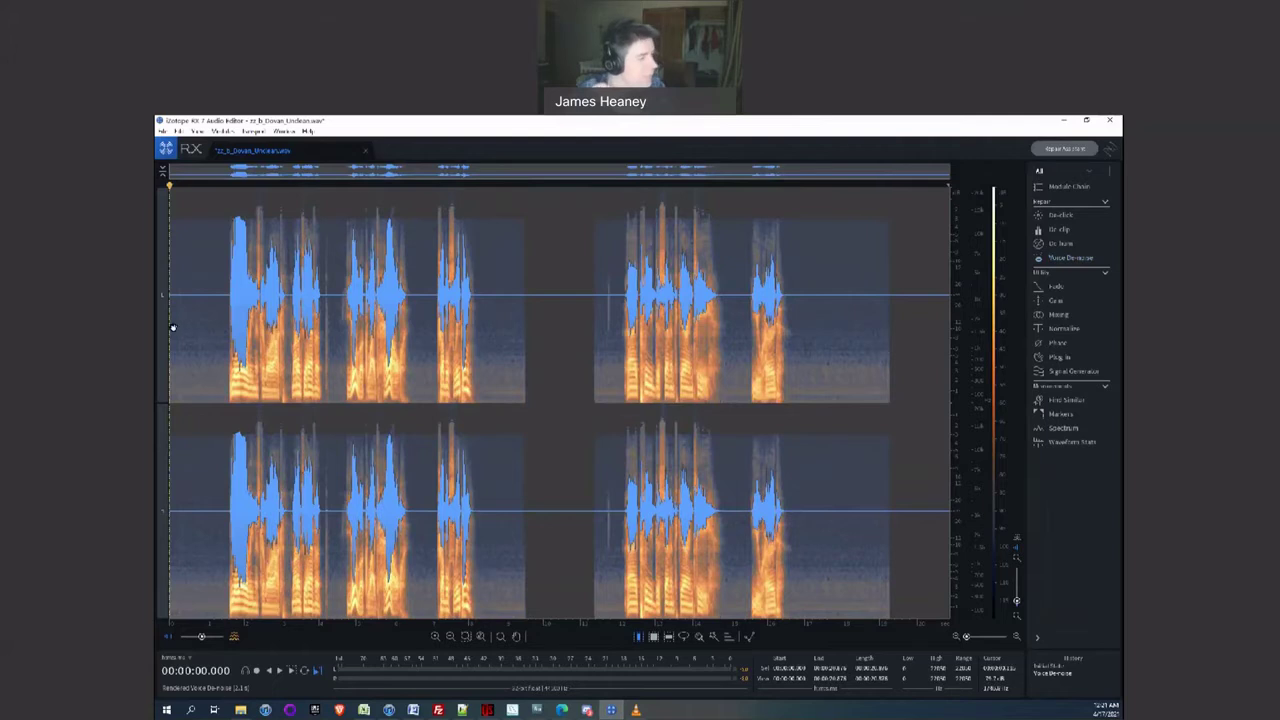
{"action": "key", "text": "space"}
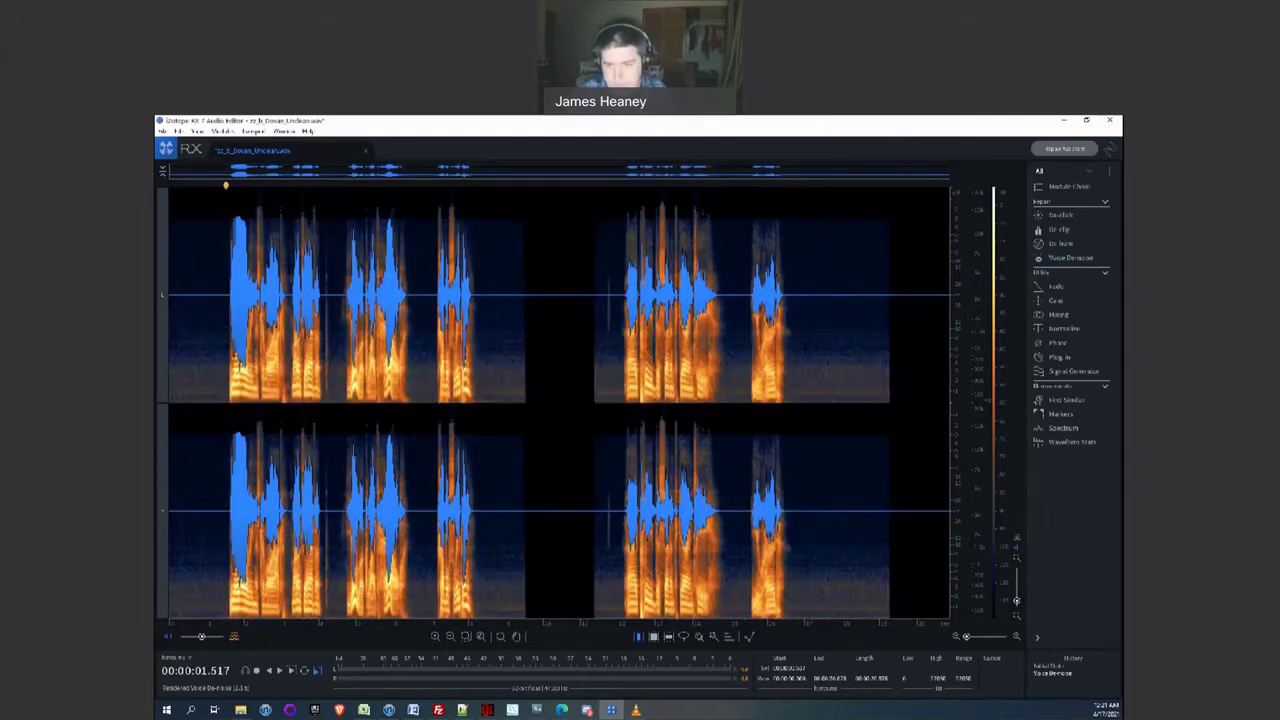
{"action": "key", "text": "super+e"}
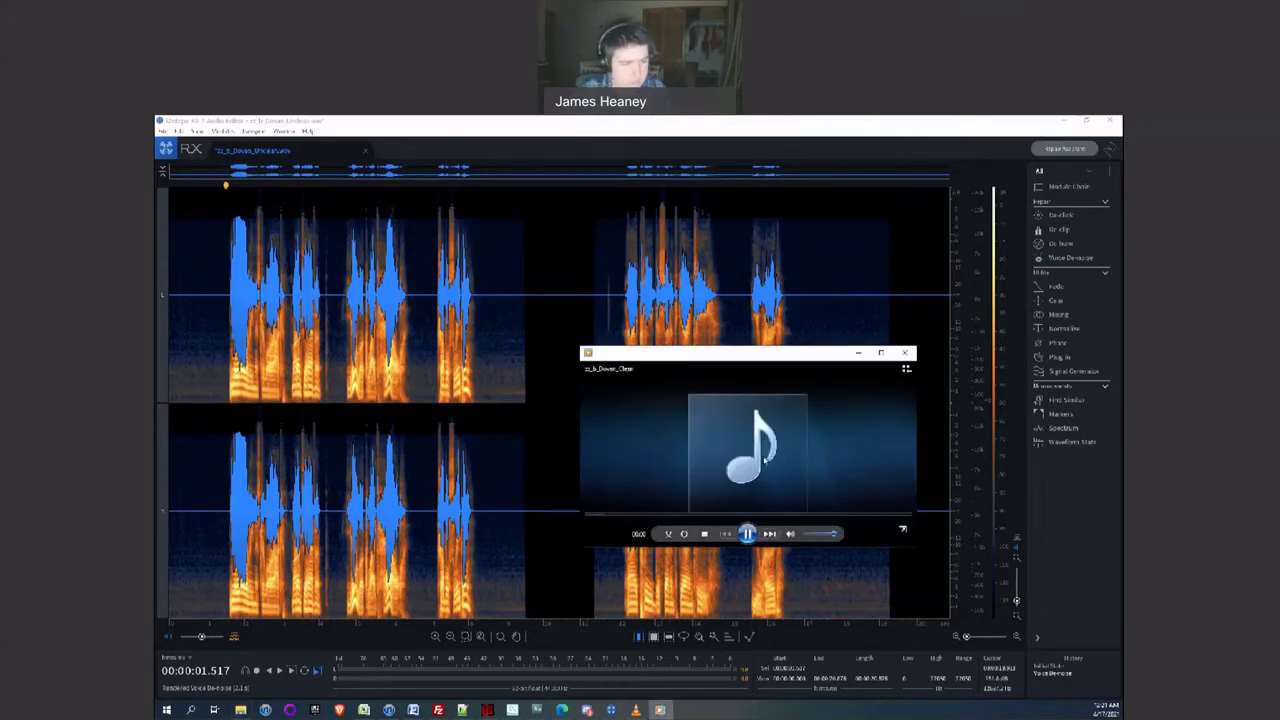
{"action": "left_click", "coordinate": [906, 354]}
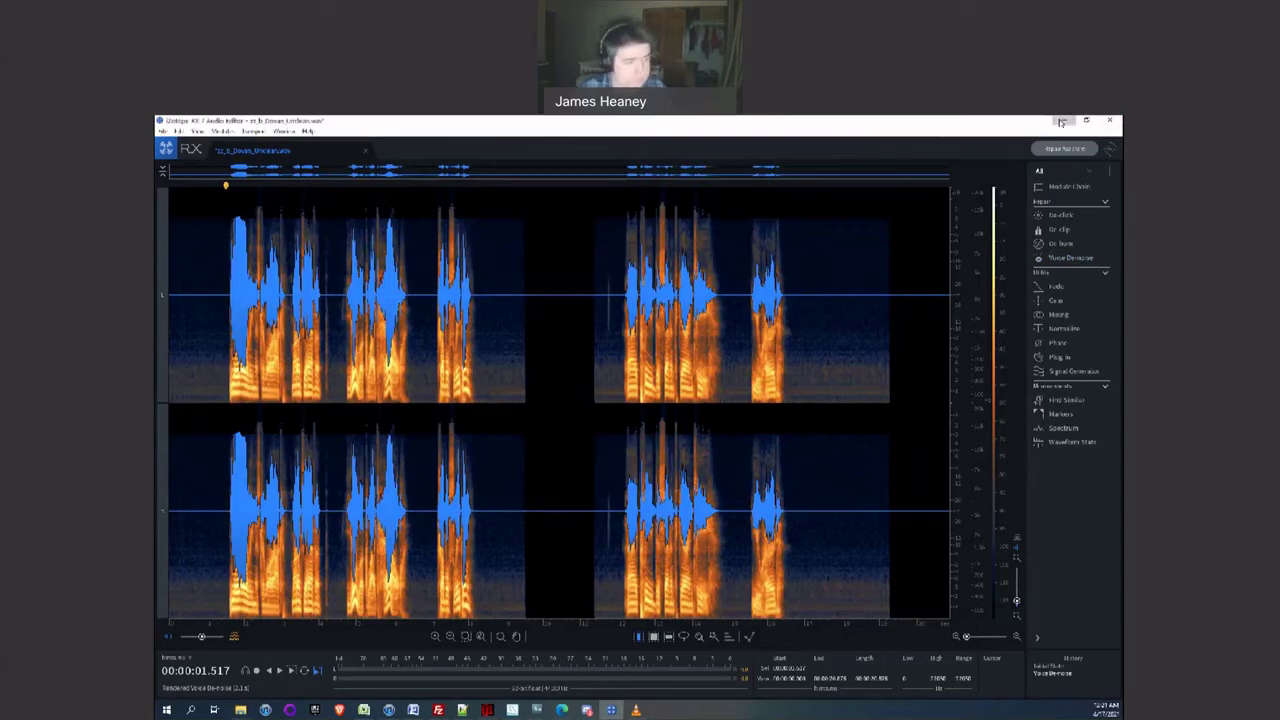
- Switch back to the Audition multitrack session, play the over-processed NoiseReduced sample in the media player, and close the player
{"action": "left_click", "coordinate": [1061, 121]}
{"action": "key", "text": "9"}
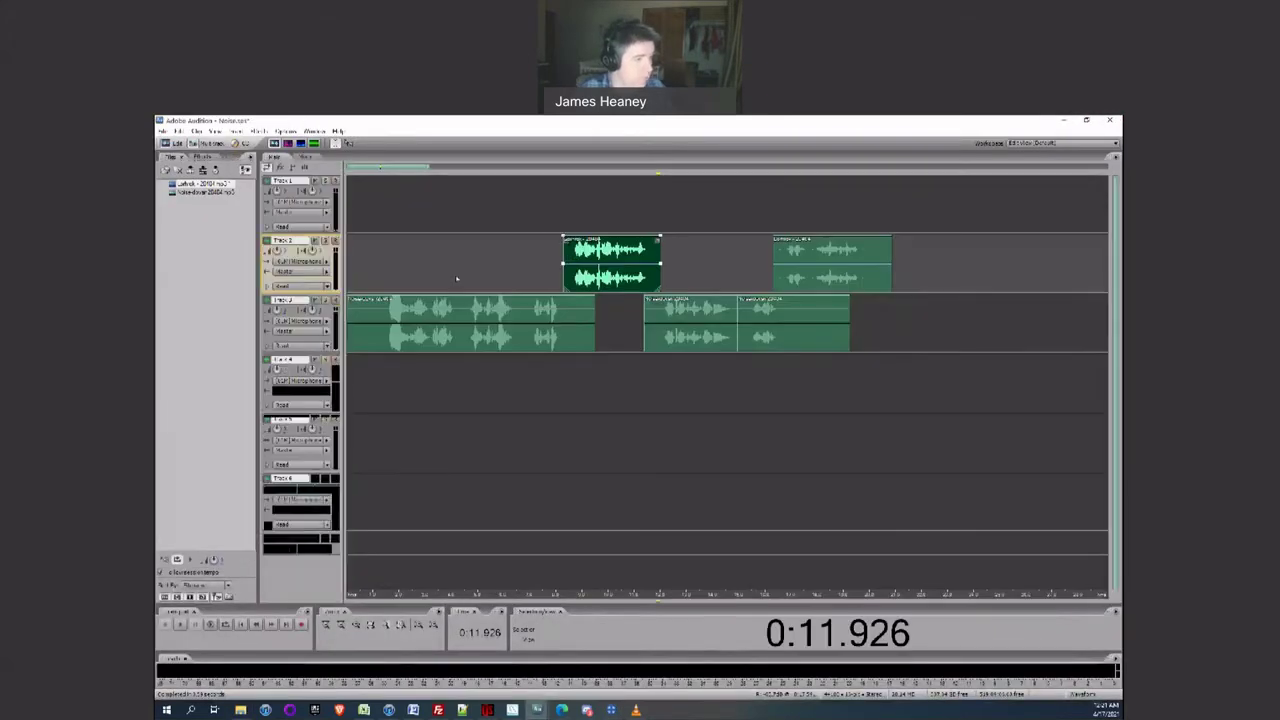
{"action": "left_click", "coordinate": [671, 463]}
{"action": "key", "text": "super+e"}
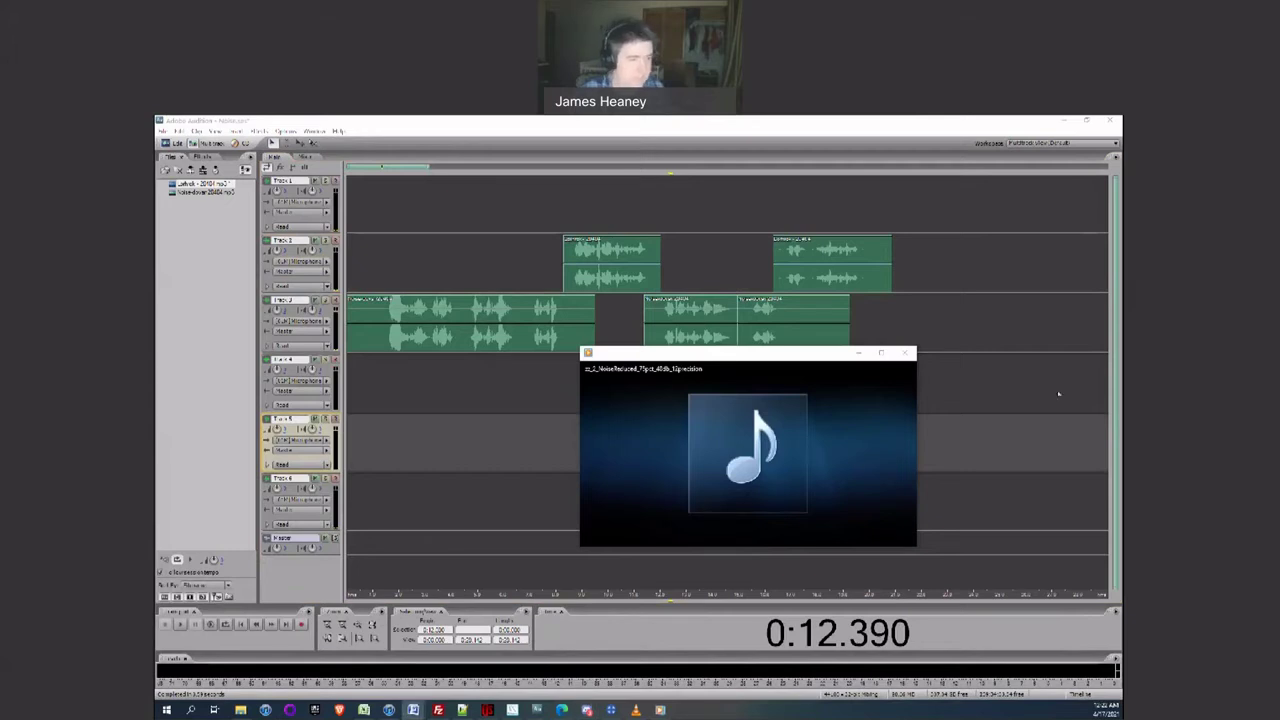
{"action": "left_click", "coordinate": [905, 353]}
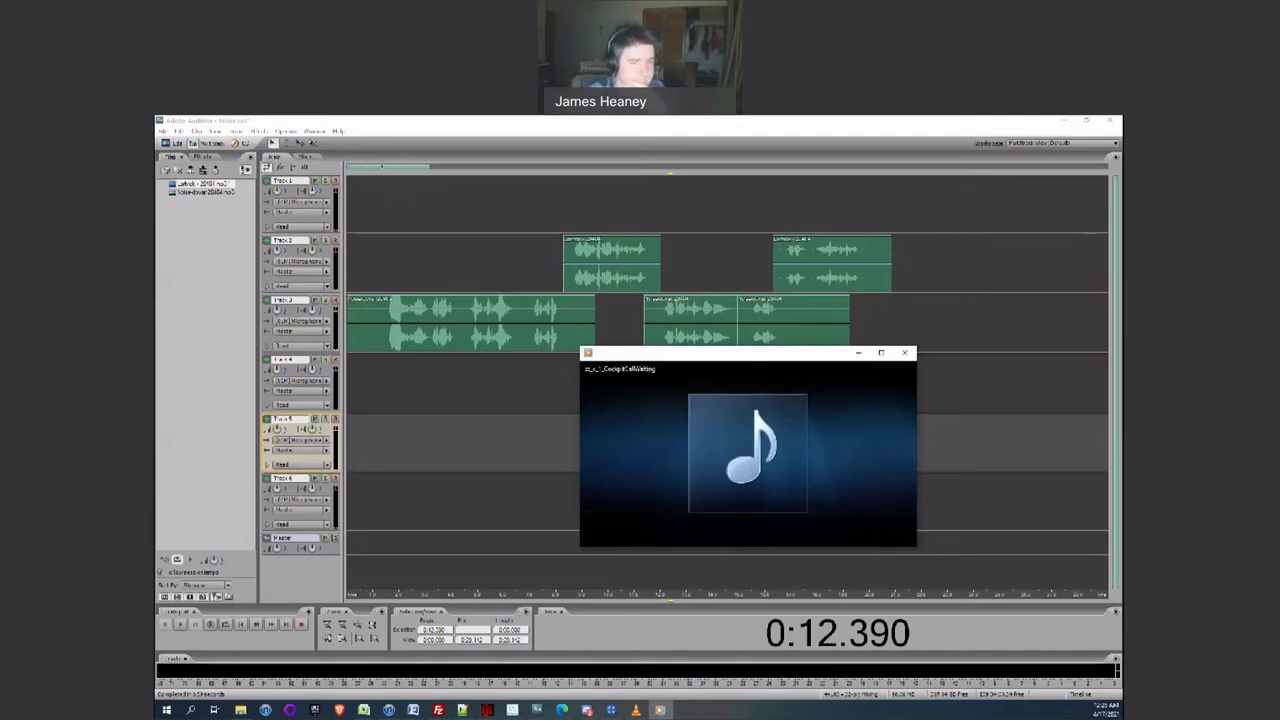
- Listen to the CockpitCallWaiting sample in the media player, and close the player
{"action": "left_click", "coordinate": [1001, 457]}
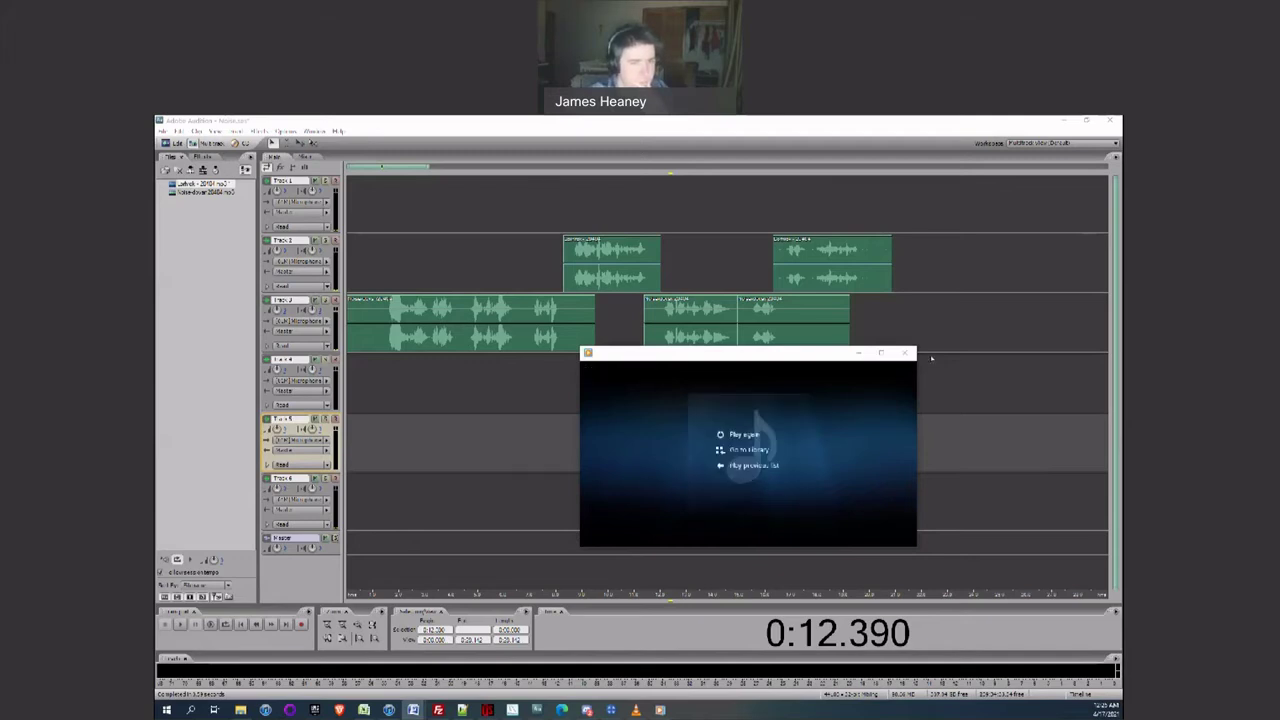
{"action": "left_click", "coordinate": [905, 353]}
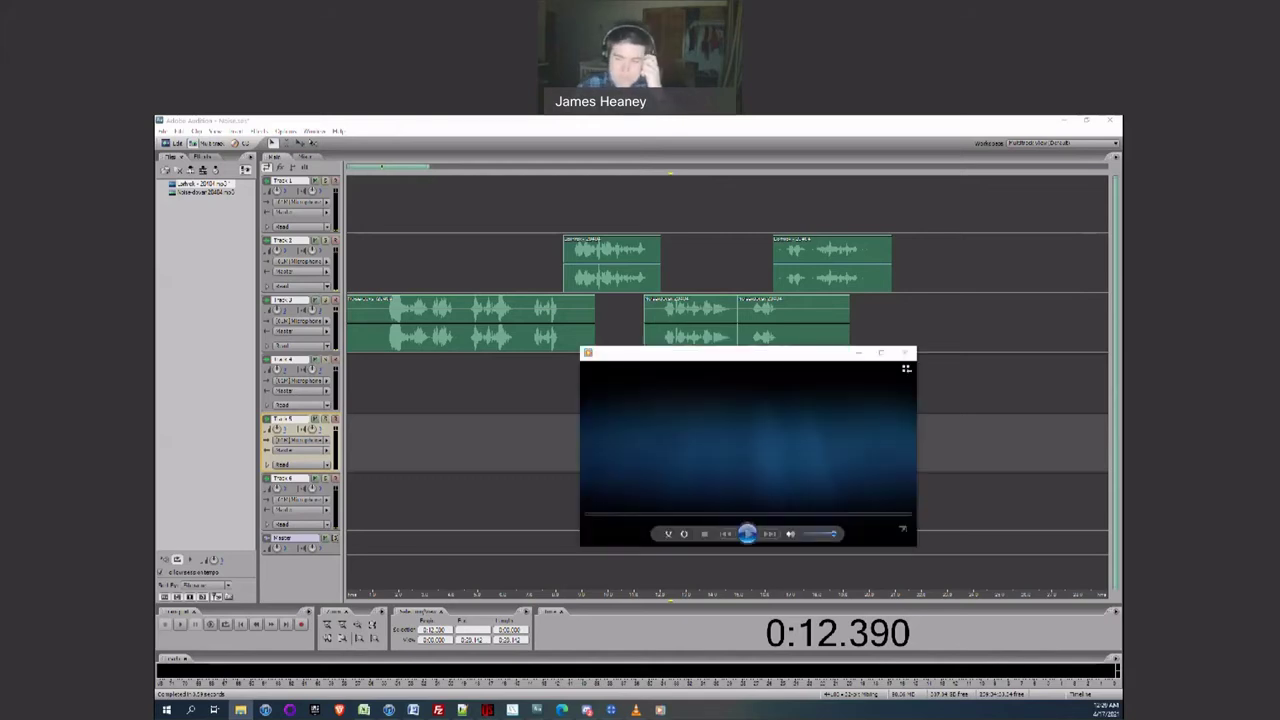
- Listen to the NO_PANNING sample in the media player, and close the player
{"action": "key", "text": "alt+Tab"}
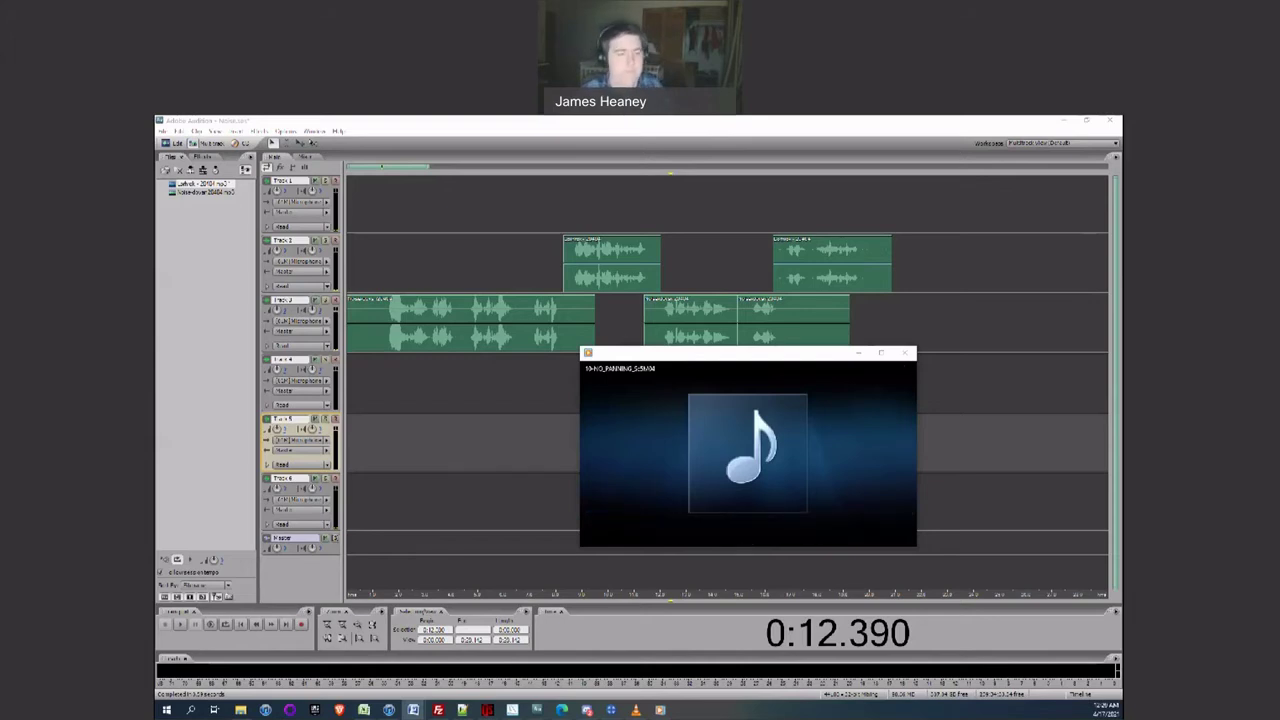
{"action": "mouse_move", "coordinate": [887, 482]}
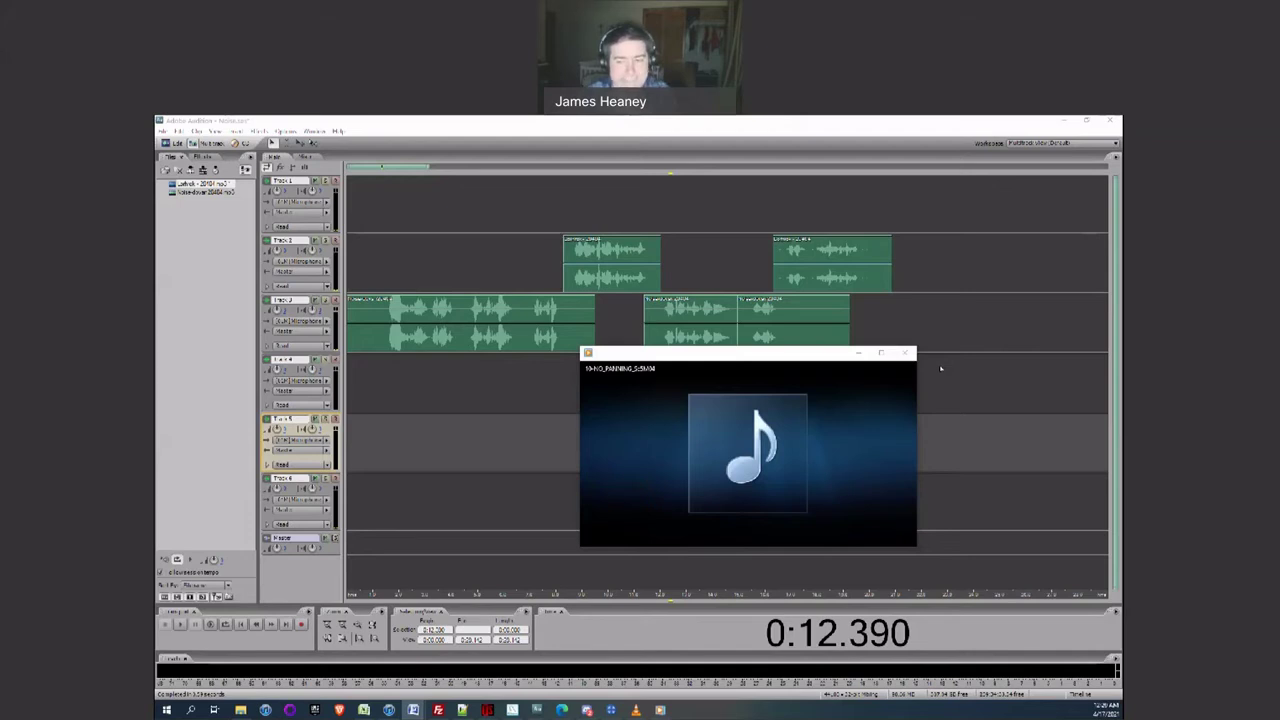
{"action": "left_click", "coordinate": [905, 353]}
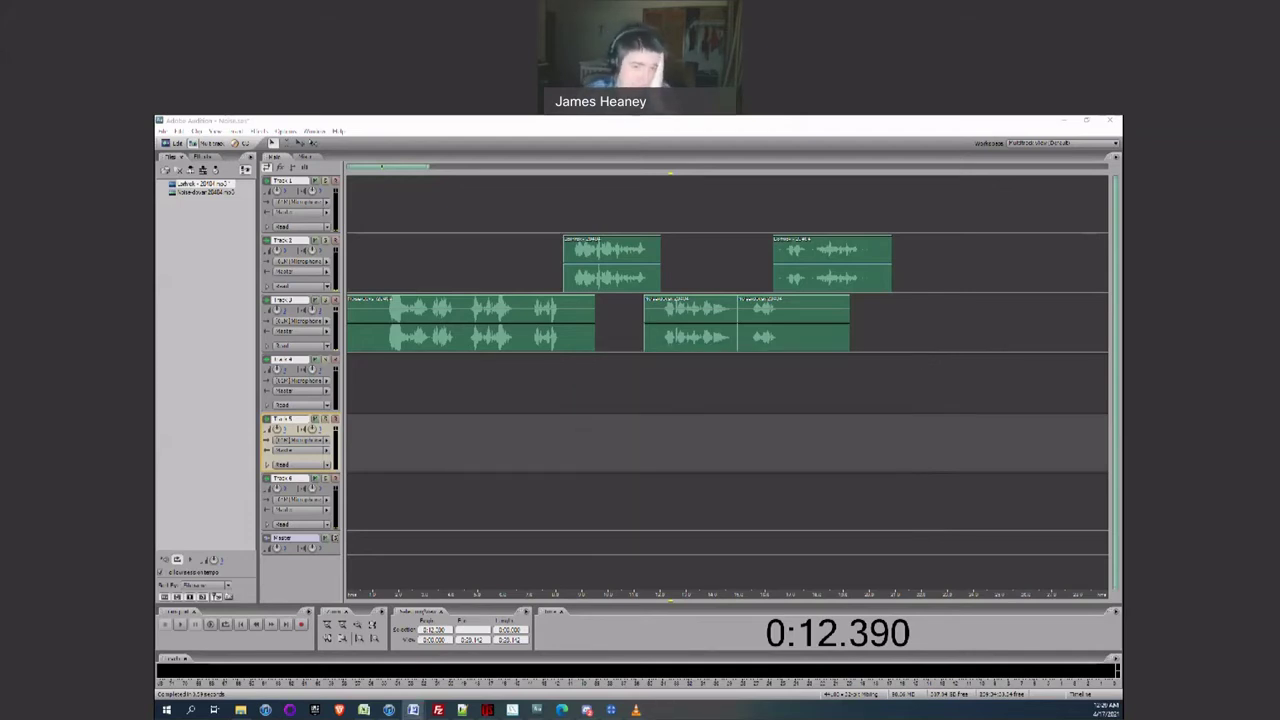
- Listen to the PANNING sample in the media player, raise the playback volume, and minimise the player
{"action": "key", "text": "alt+Tab"}
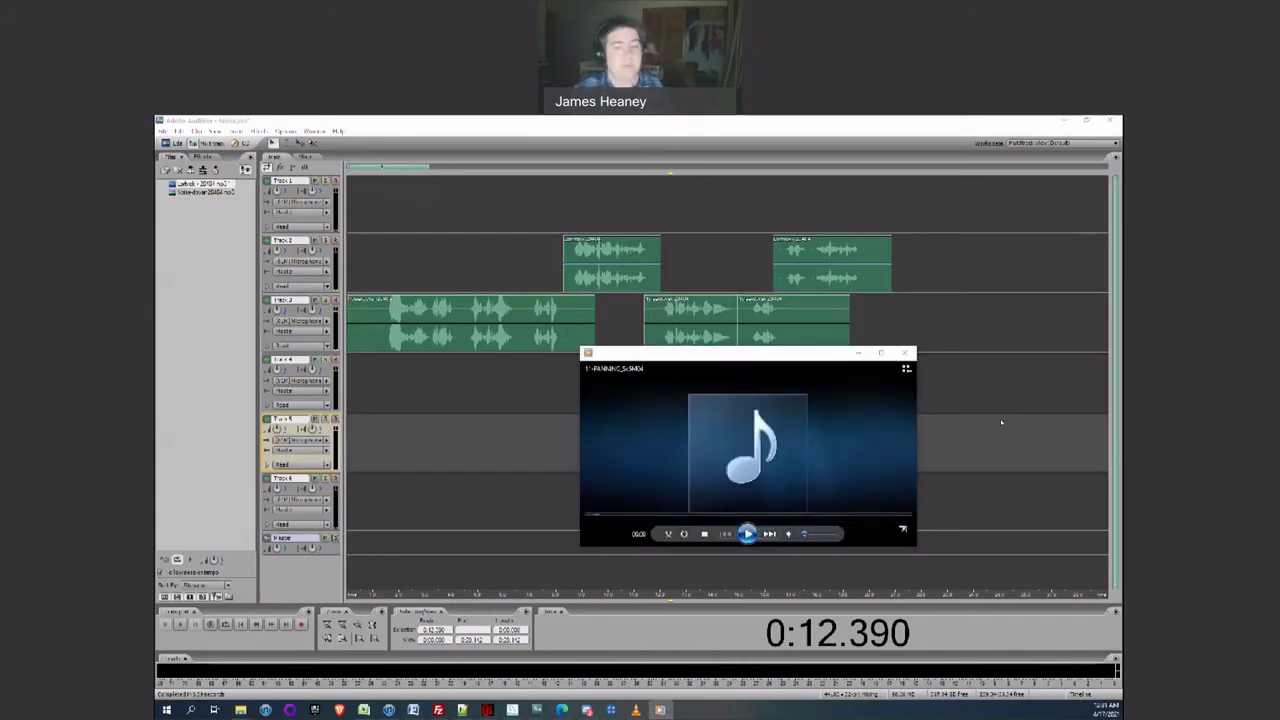
{"action": "left_click", "coordinate": [750, 534]}
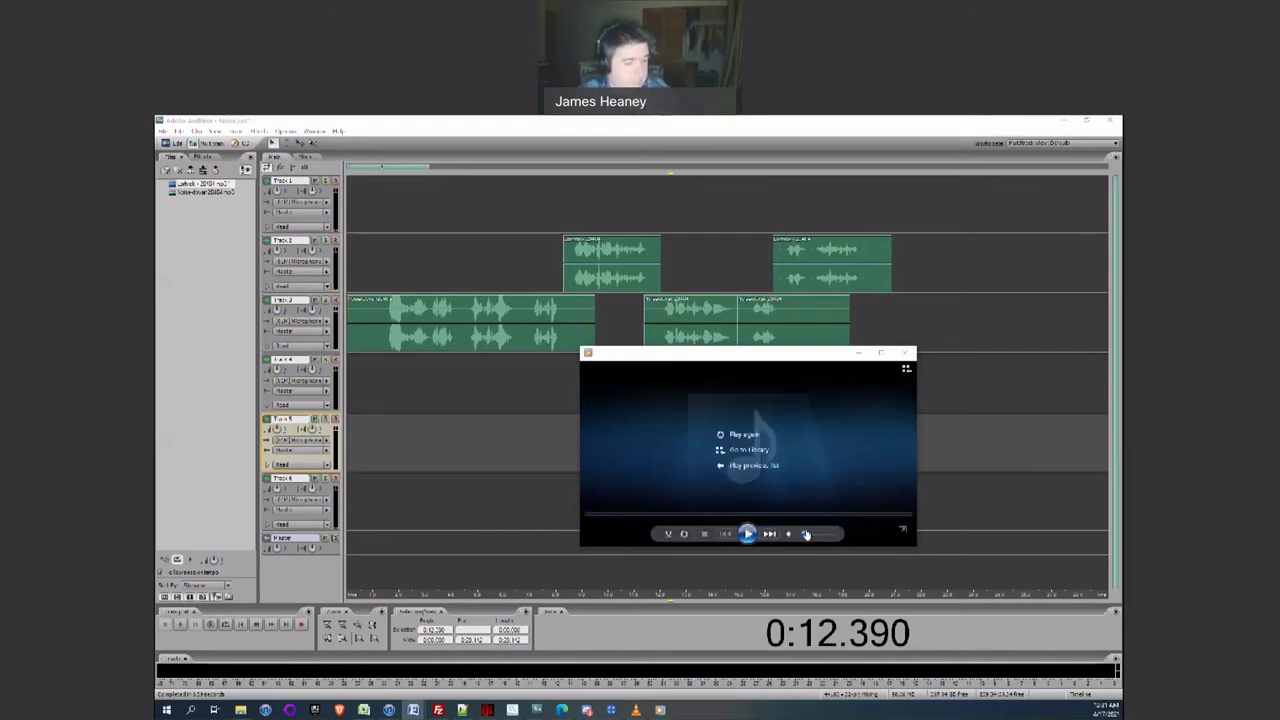
{"action": "left_click_drag", "start_coordinate": [810, 534], "coordinate": [834, 534]}
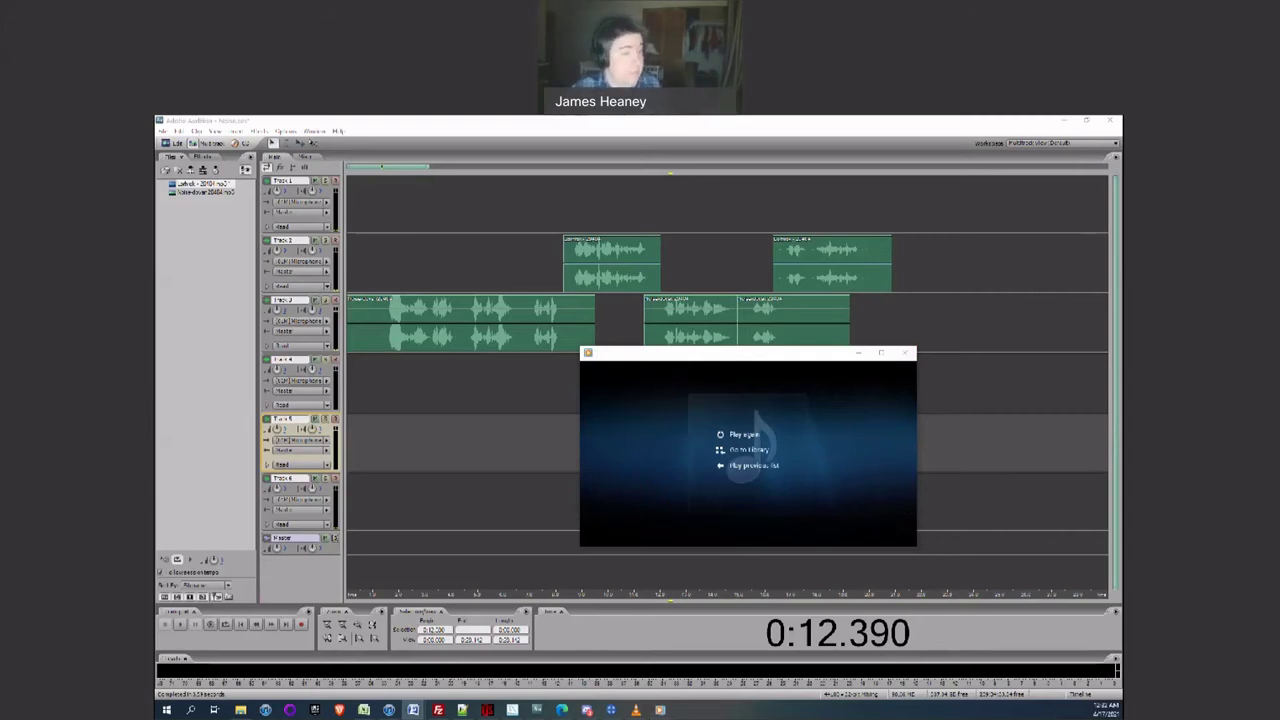
{"action": "left_click", "coordinate": [862, 354]}
- Switch to the Panning multitrack session and open the voice clip on Track 3 in the waveform editor
{"action": "mouse_move", "coordinate": [537, 710]}
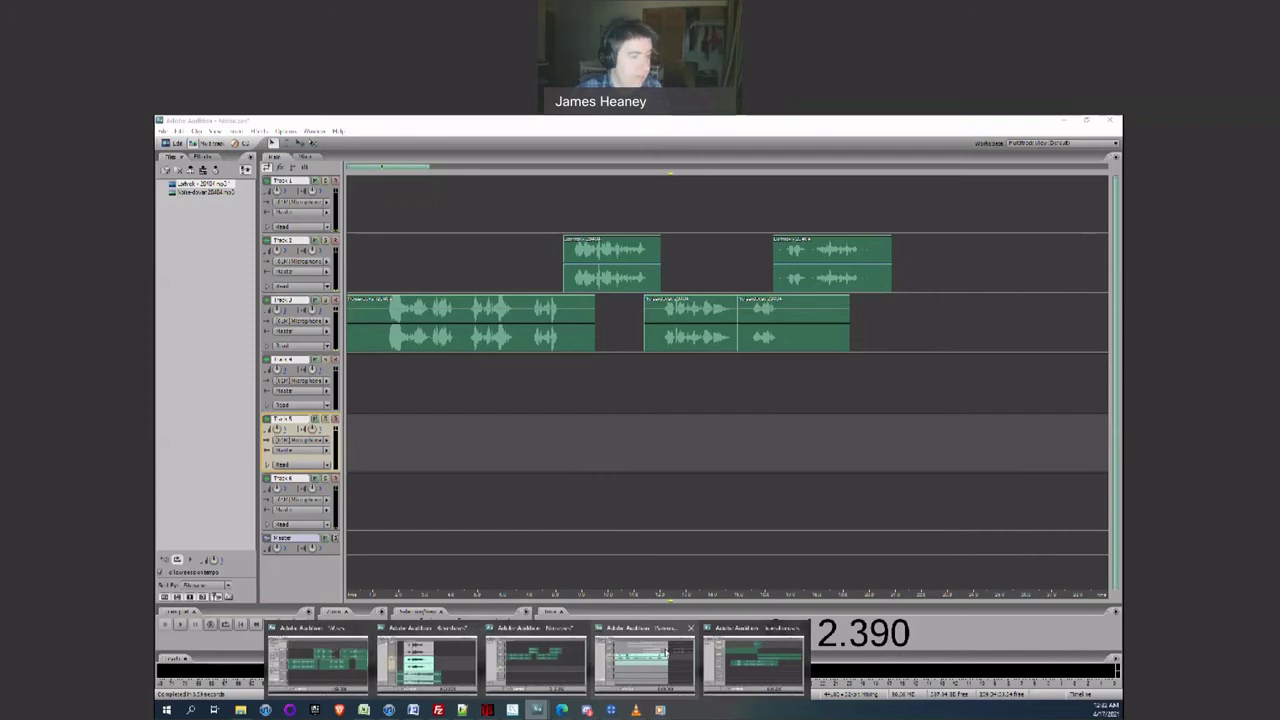
{"action": "left_click", "coordinate": [665, 653]}
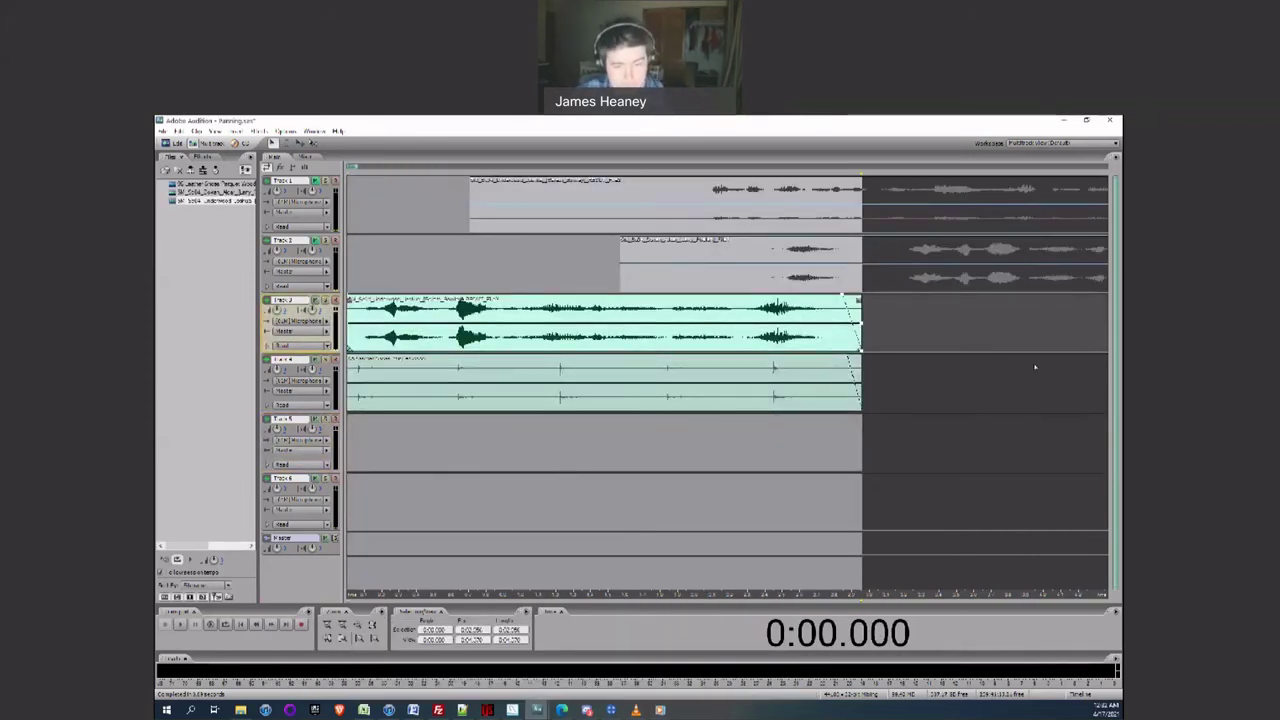
{"action": "double_click", "coordinate": [500, 328]}
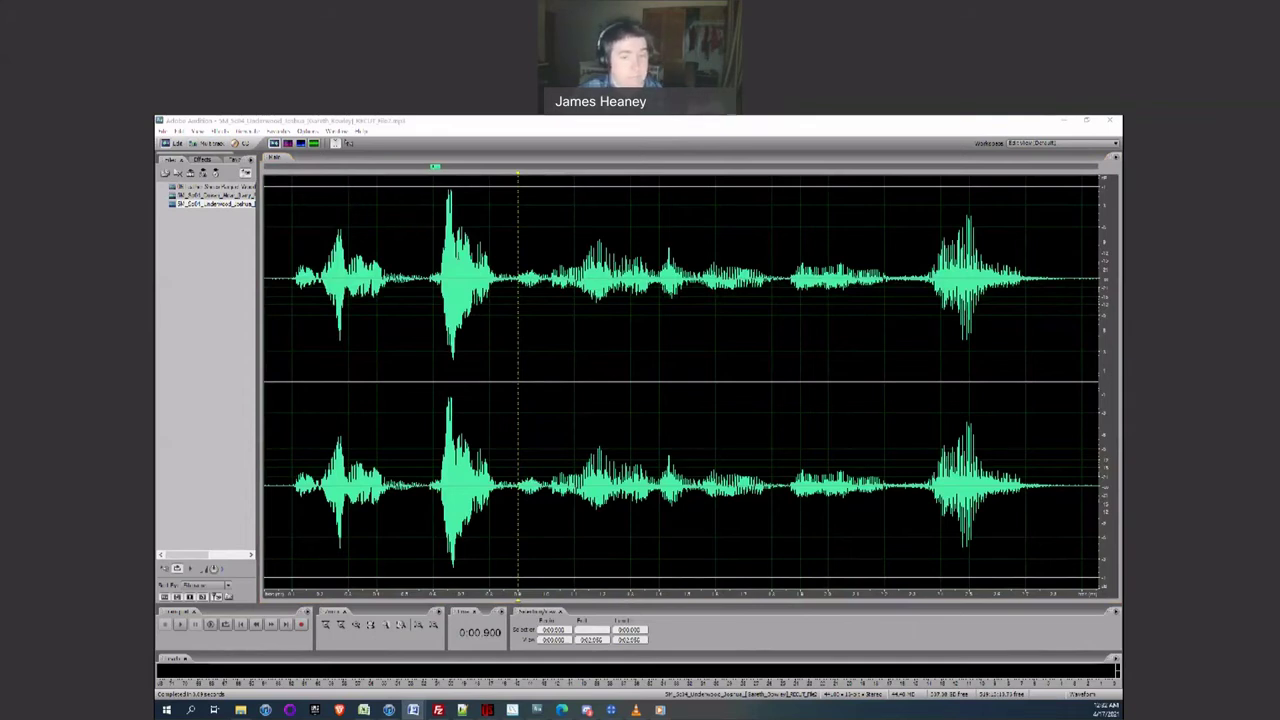
- Try a constant Amplify/Fade of -10 dB on the right channel of the whole voice recording, and undo it
{"action": "key", "text": "ctrl+a"}
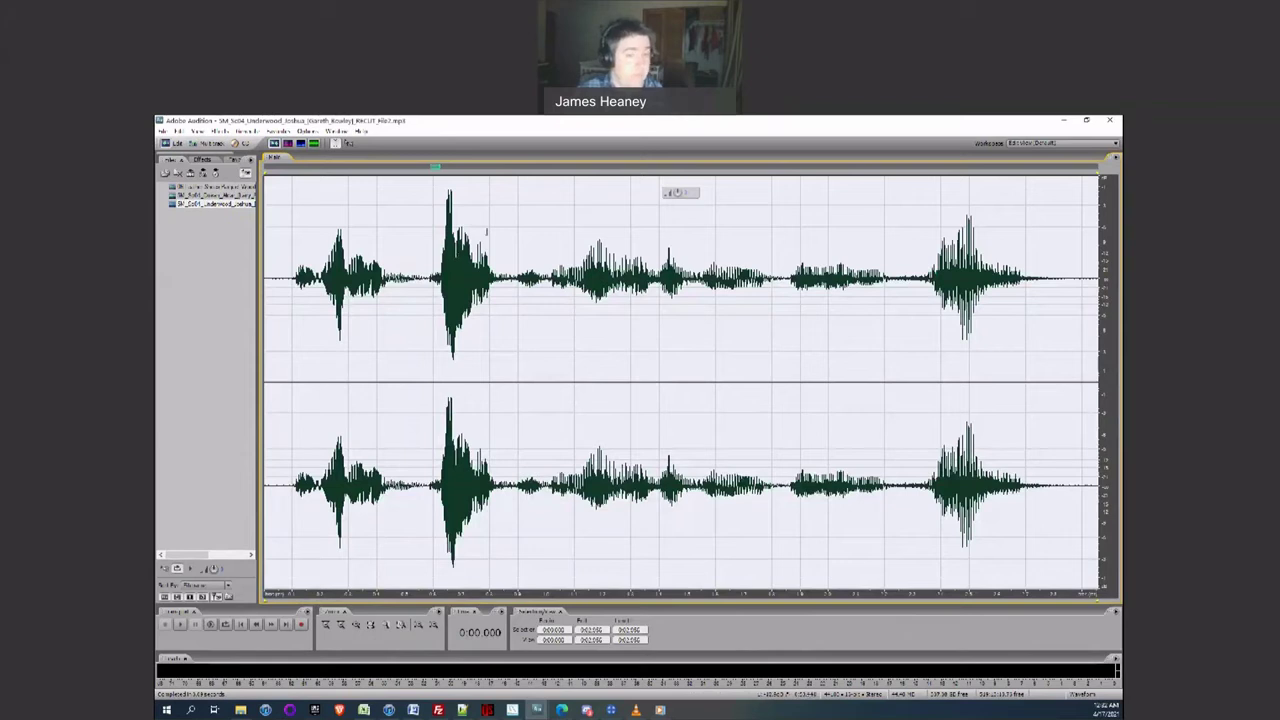
{"action": "left_click", "coordinate": [220, 131]}
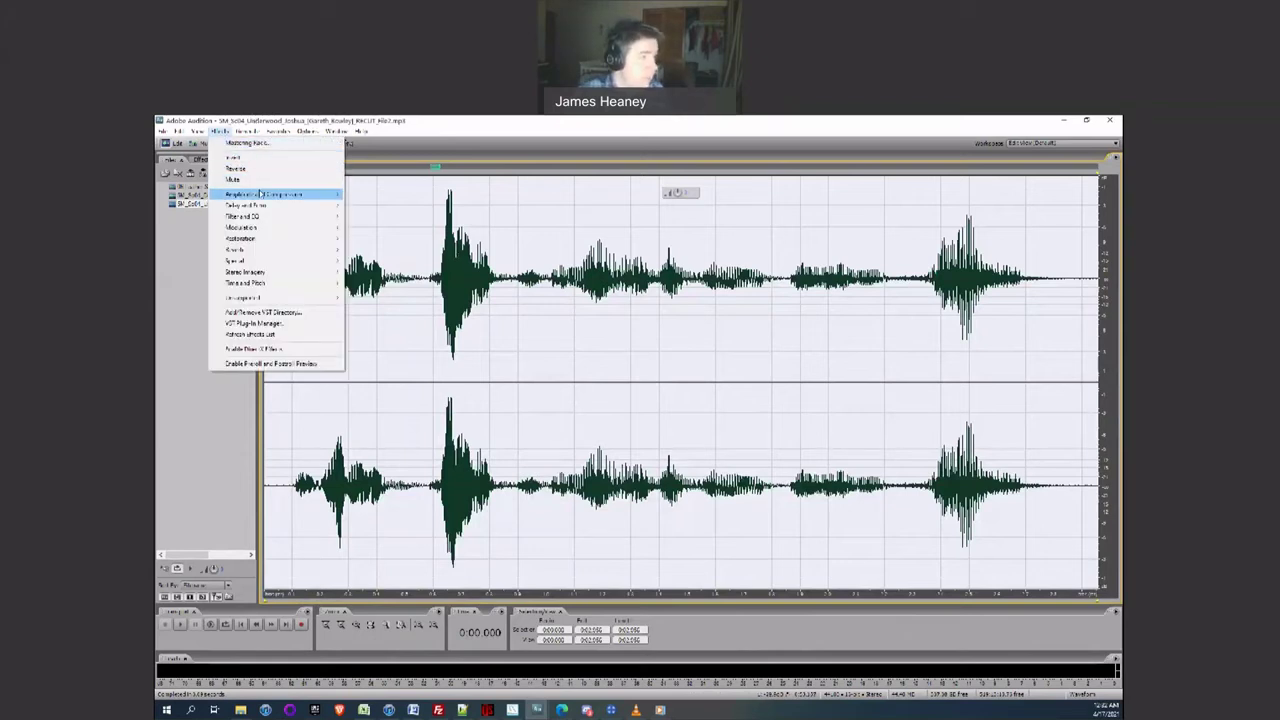
{"action": "mouse_move", "coordinate": [265, 194]}
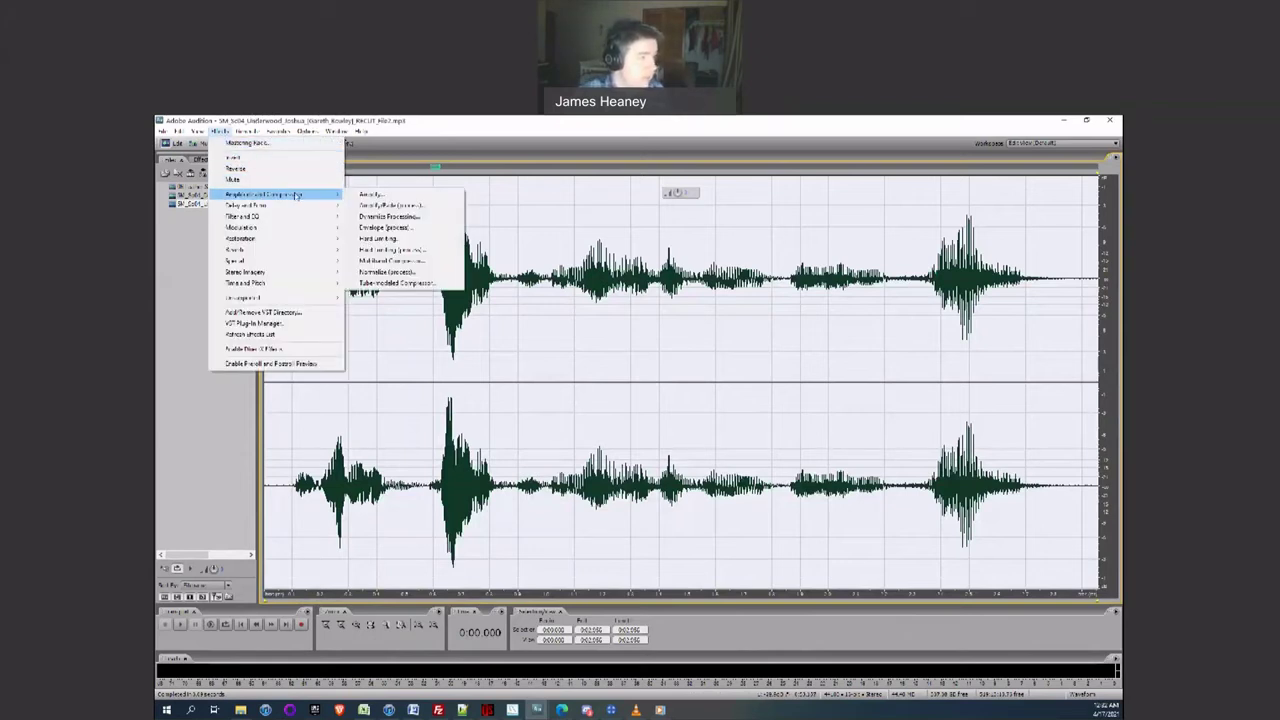
{"action": "left_click", "coordinate": [396, 206]}
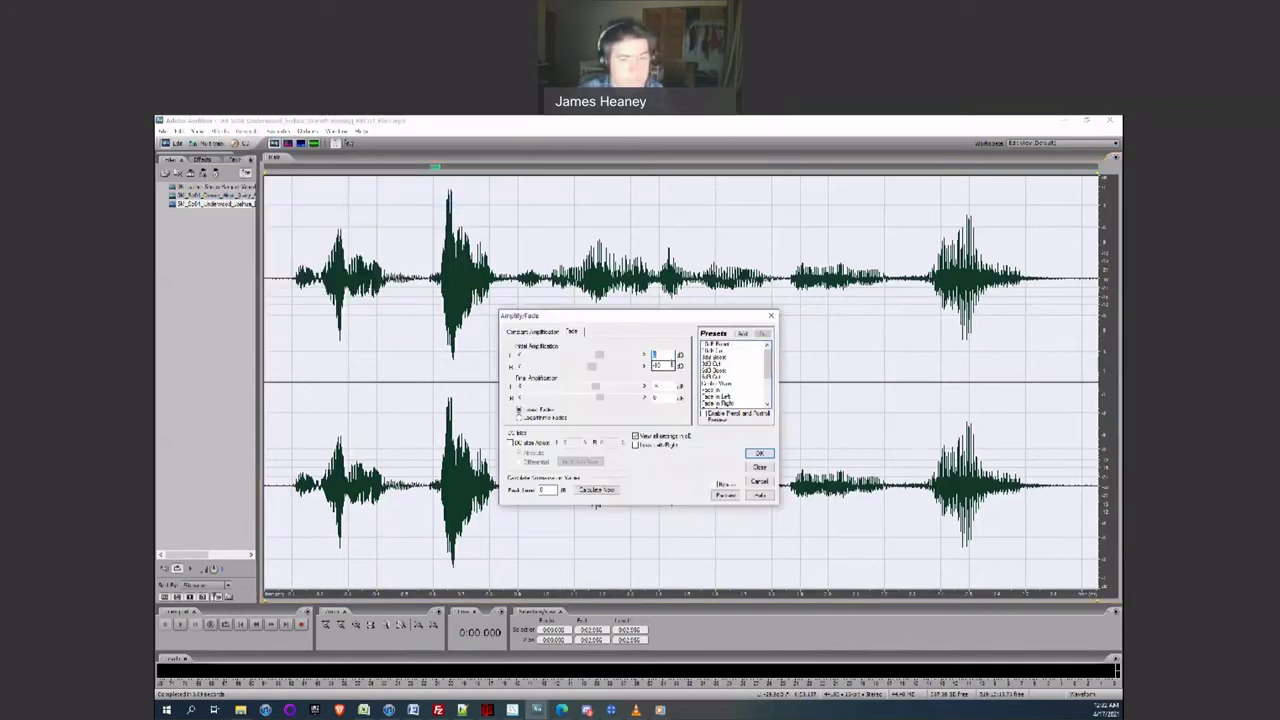
{"action": "left_click", "coordinate": [524, 333]}
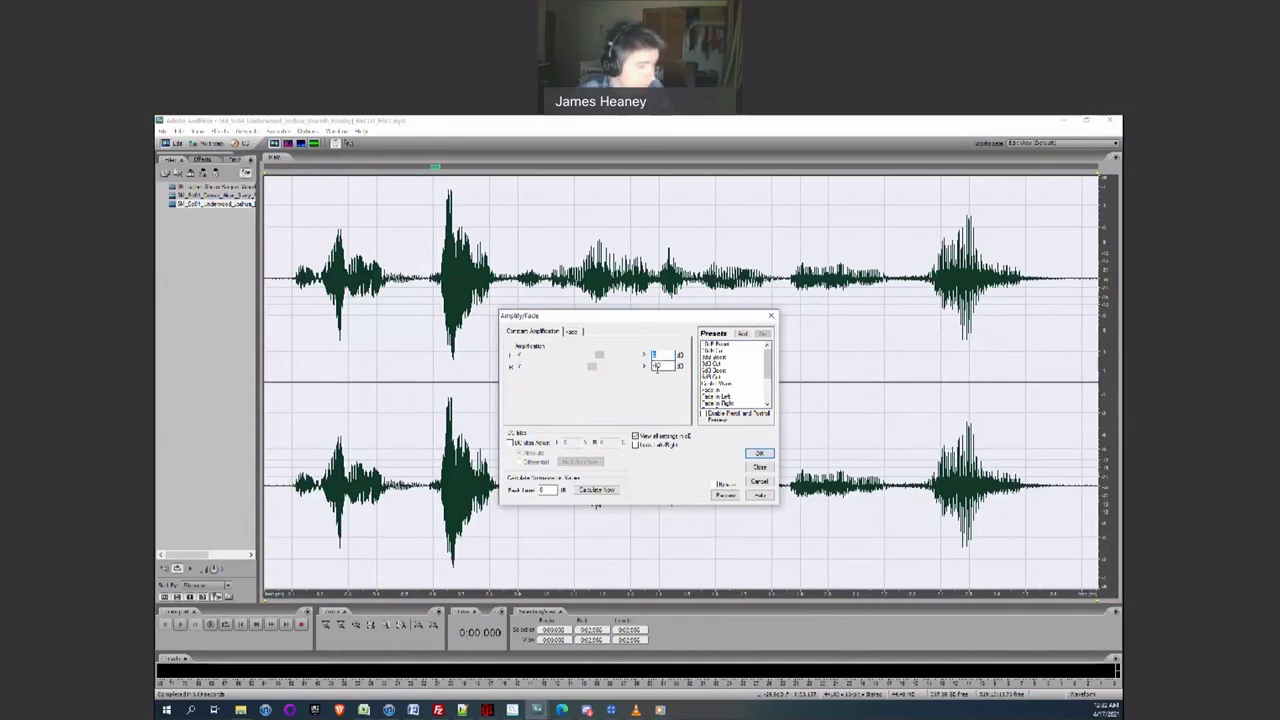
{"action": "left_click", "coordinate": [664, 366]}
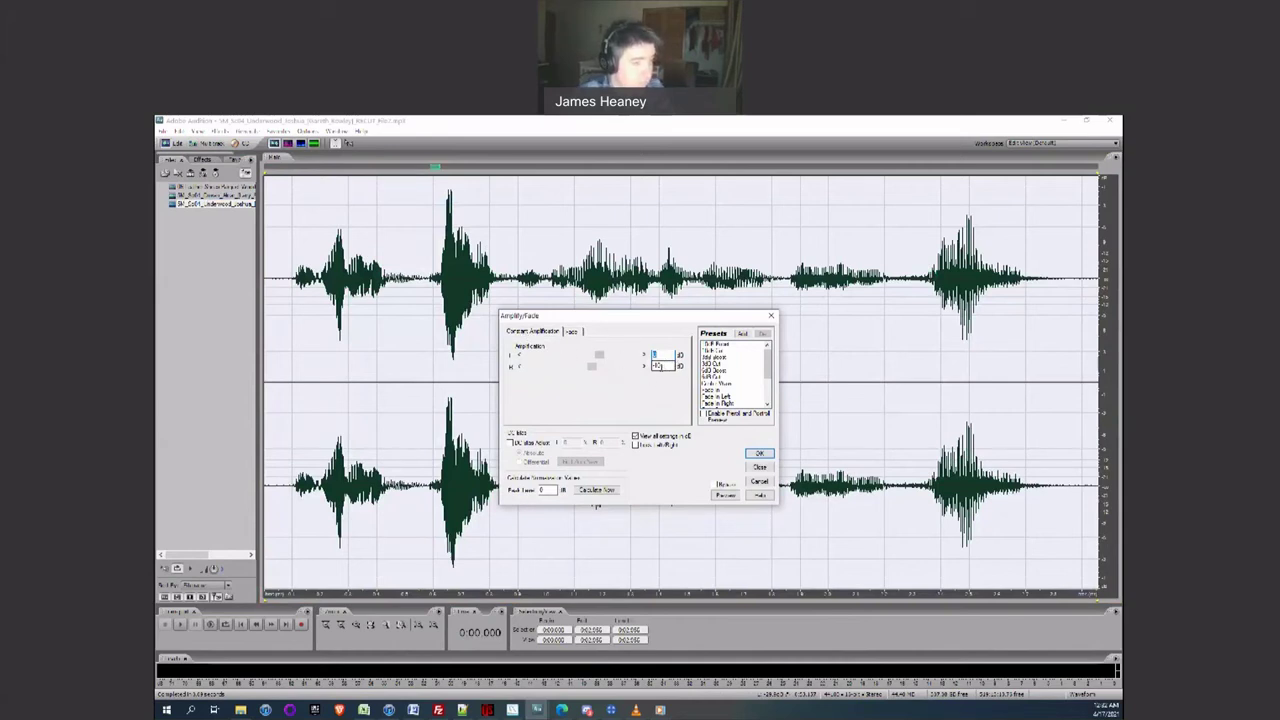
{"action": "left_click", "coordinate": [758, 455]}
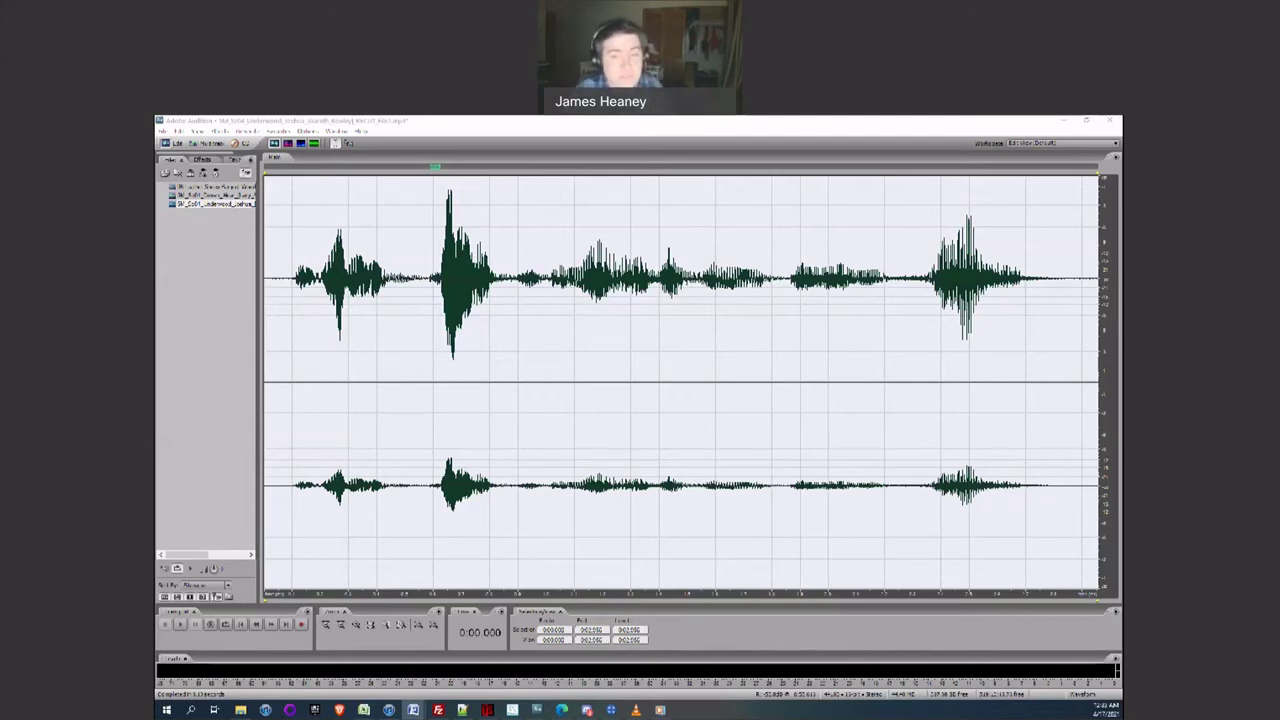
{"action": "left_click", "coordinate": [766, 317]}
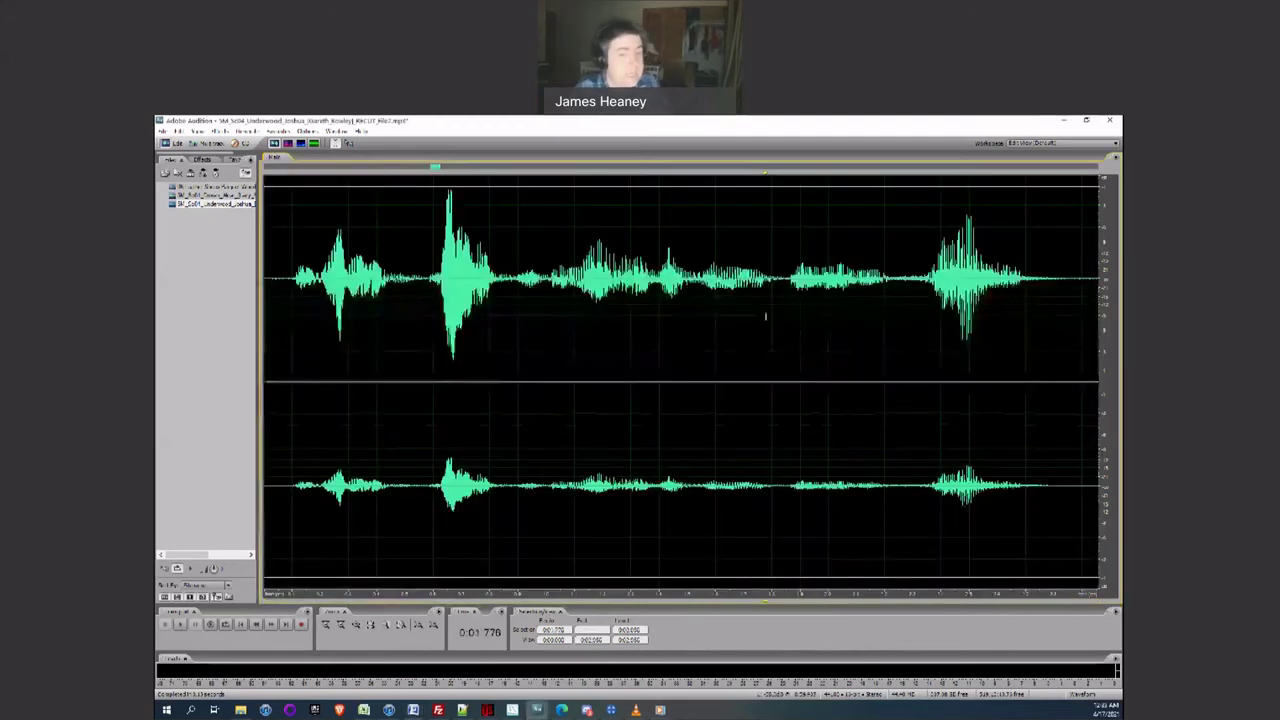
{"action": "key", "text": "ctrl+z"}
- Try a milder constant Amplify/Fade of -4 dB on the voice recording's right channel, and undo it
{"action": "left_click", "coordinate": [220, 131]}
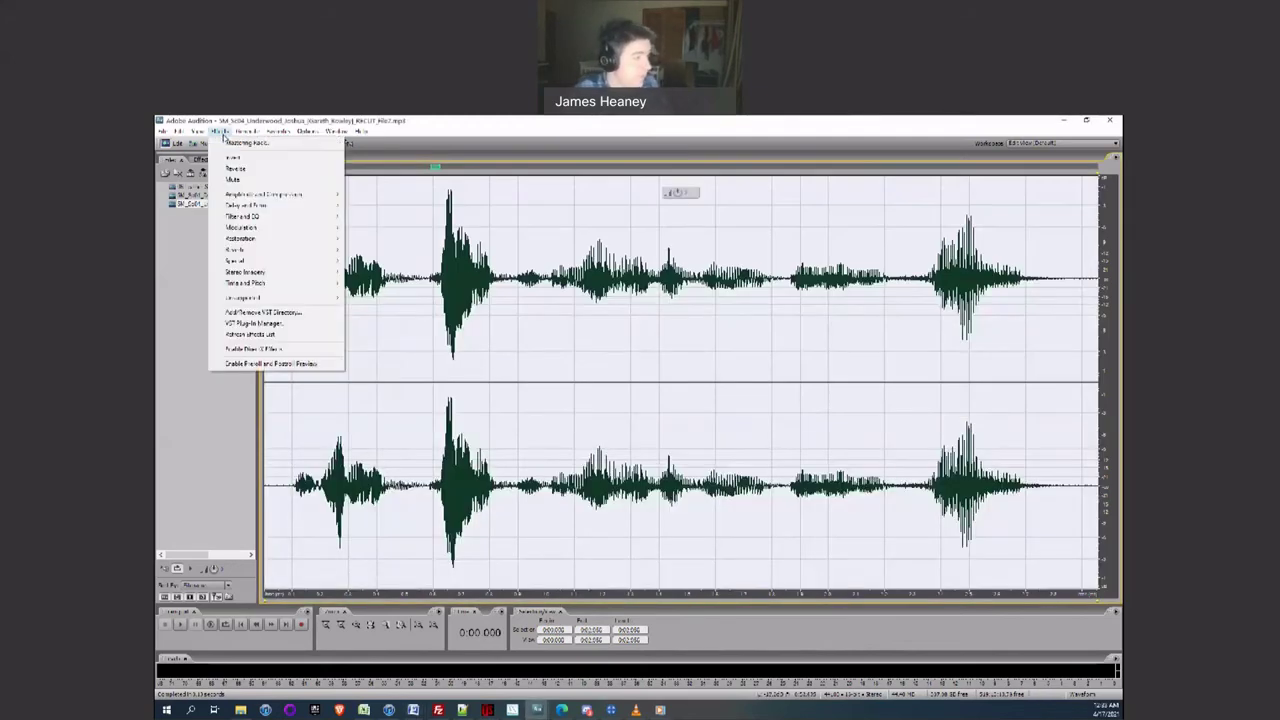
{"action": "mouse_move", "coordinate": [272, 195]}
{"action": "left_click", "coordinate": [382, 205]}
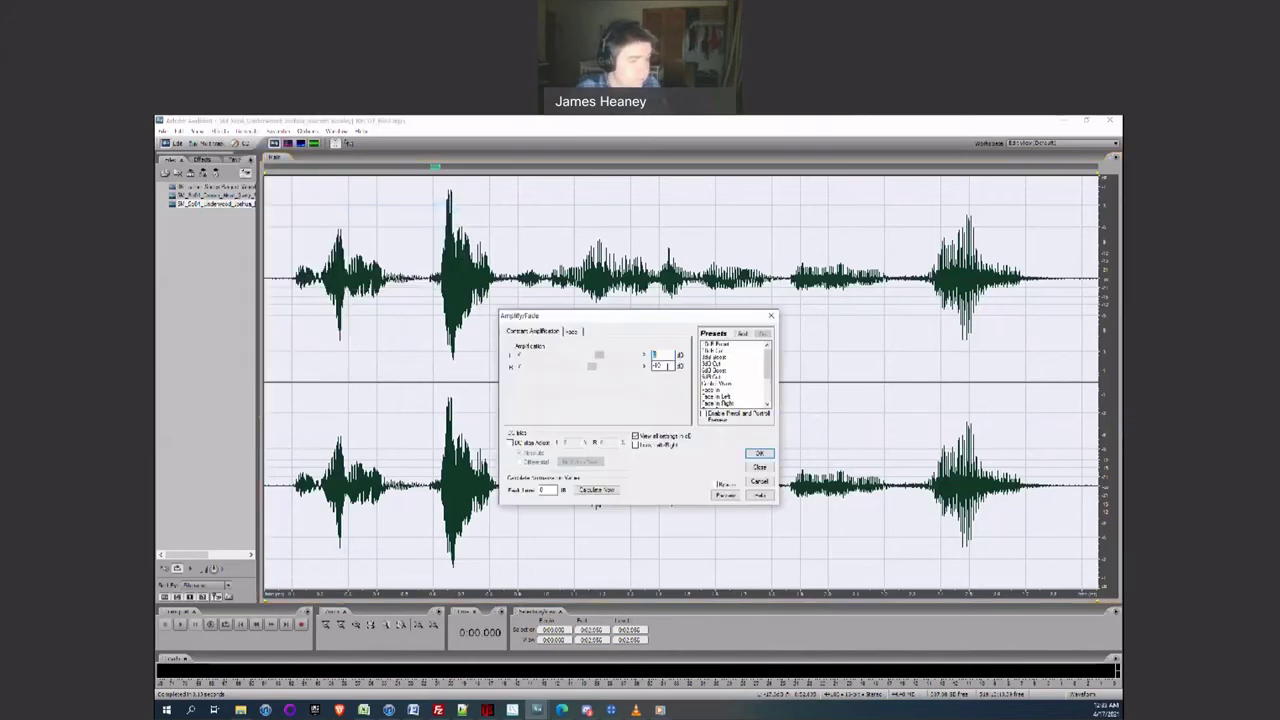
{"action": "double_click", "coordinate": [660, 366]}
{"action": "type", "text": "0"}
{"action": "key", "text": "Return"}
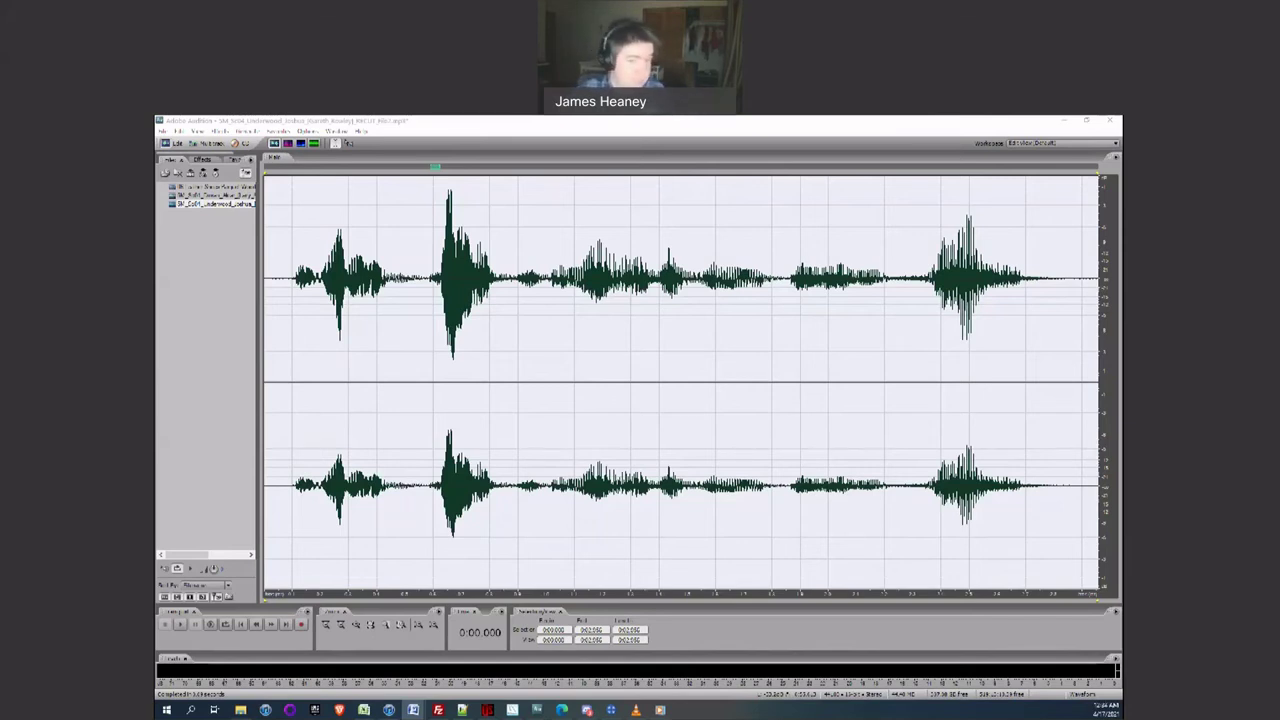
{"action": "left_click", "coordinate": [771, 378]}
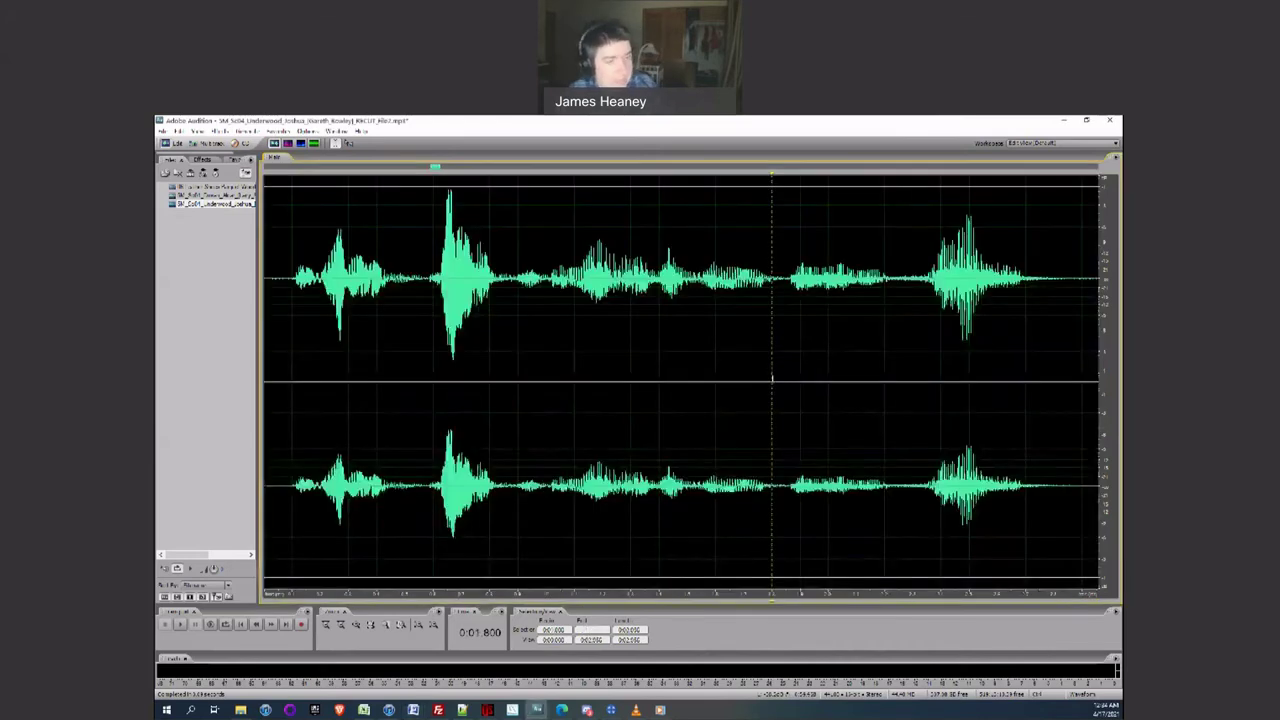
{"action": "key", "text": "ctrl+a"}
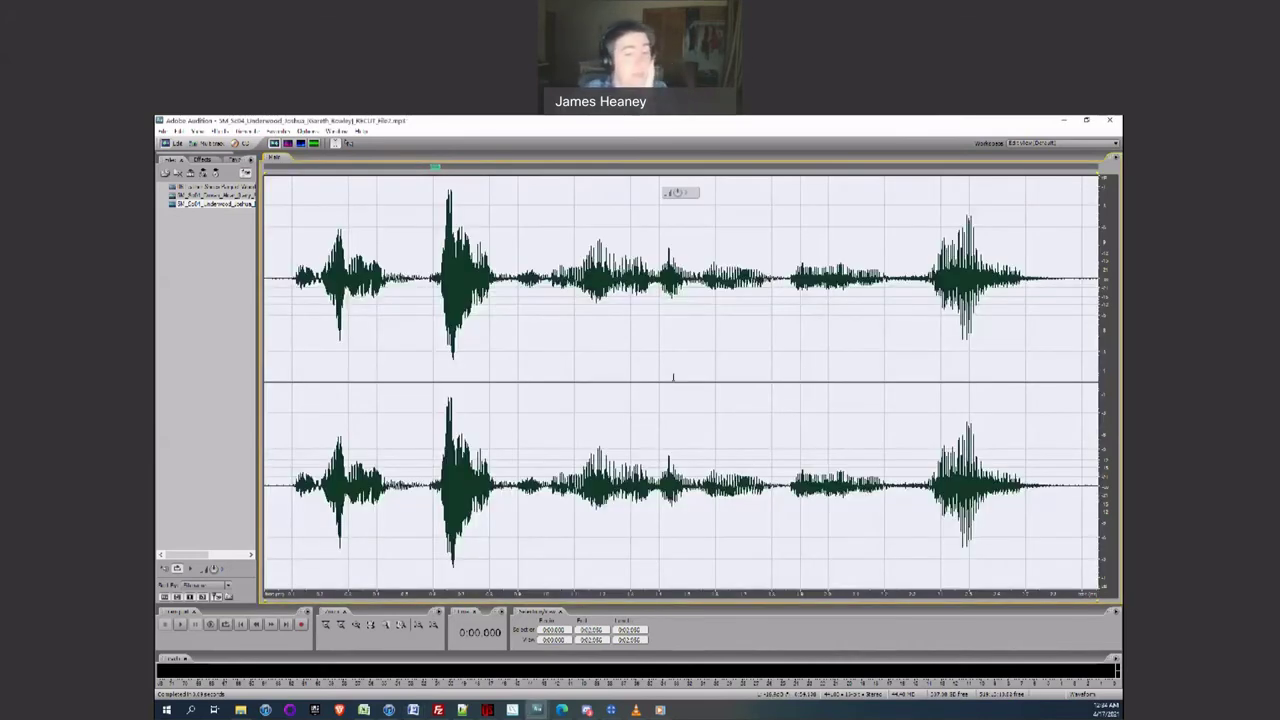
- Pan the voice recording with a linear fade, raising the right channel from -10 dB to 0 dB while lowering the left channel from 0 dB
{"action": "left_click", "coordinate": [217, 132]}
{"action": "mouse_move", "coordinate": [246, 196]}
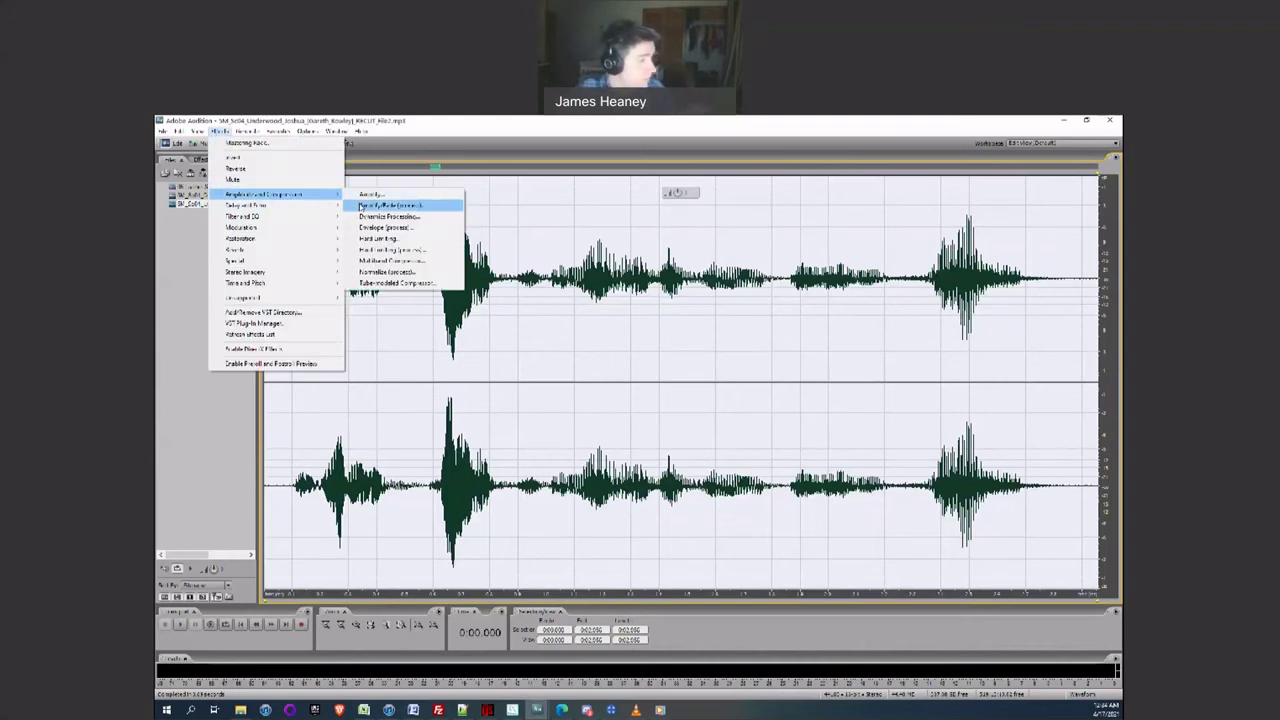
{"action": "left_click", "coordinate": [385, 206]}
{"action": "left_click", "coordinate": [566, 333]}
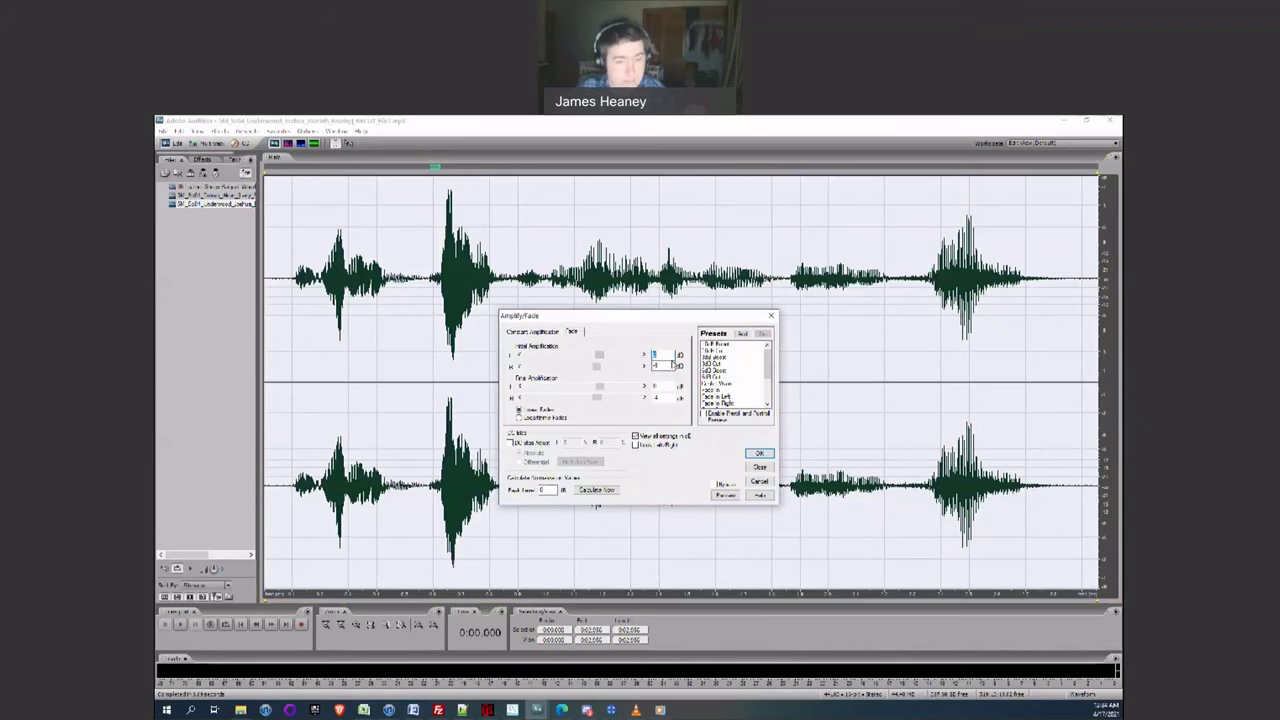
{"action": "double_click", "coordinate": [656, 366]}
{"action": "type", "text": "-40"}
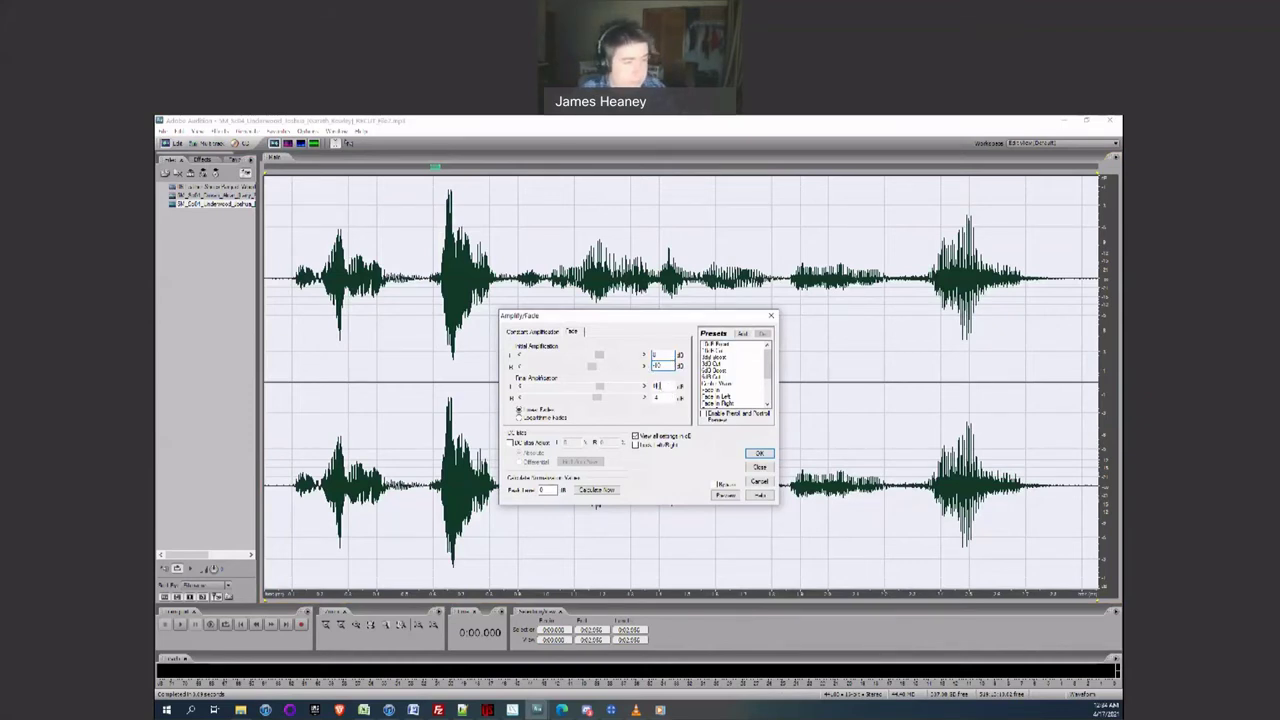
{"action": "type", "text": "-40"}
{"action": "key", "text": "Tab"}
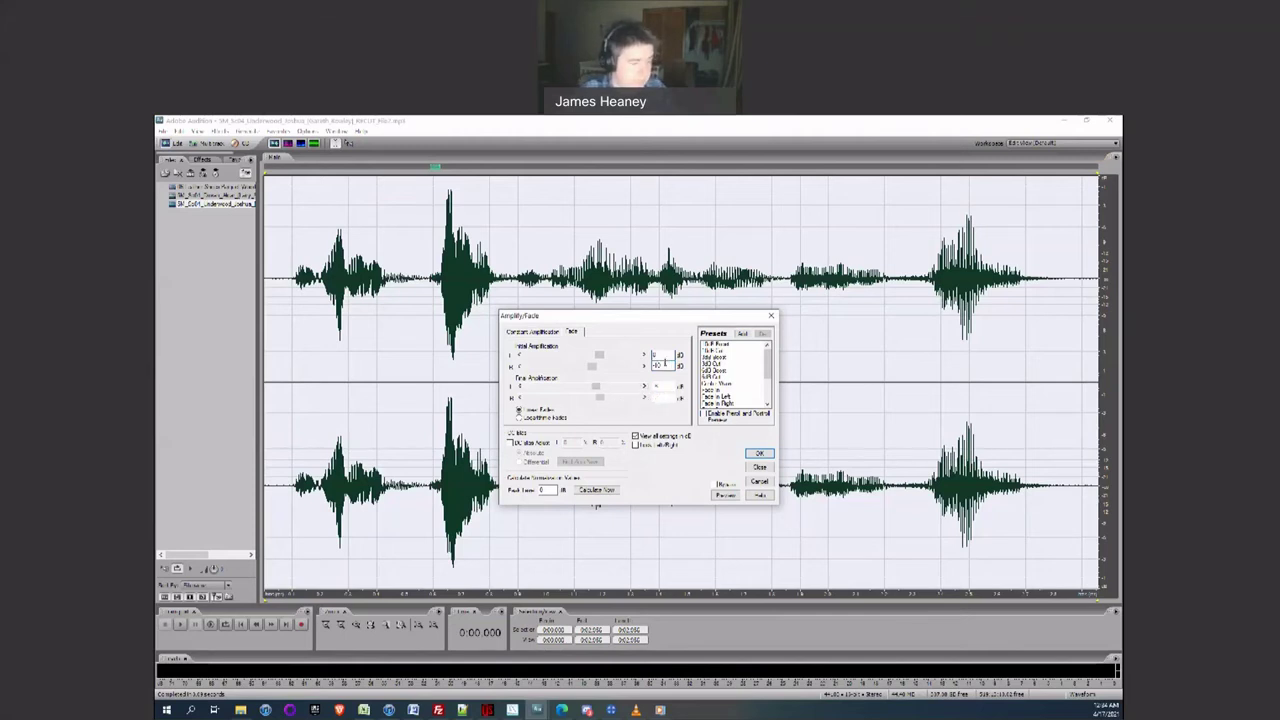
{"action": "left_click", "coordinate": [666, 398]}
{"action": "type", "text": "0"}
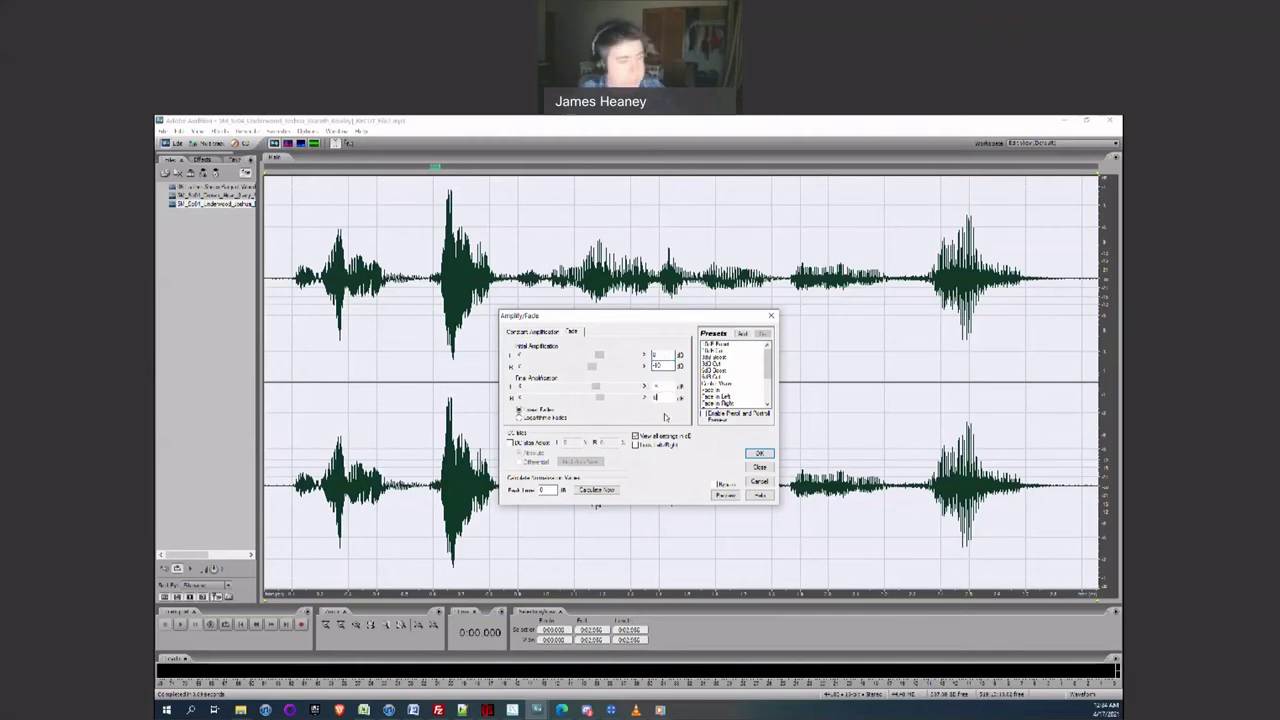
{"action": "left_click", "coordinate": [752, 454]}
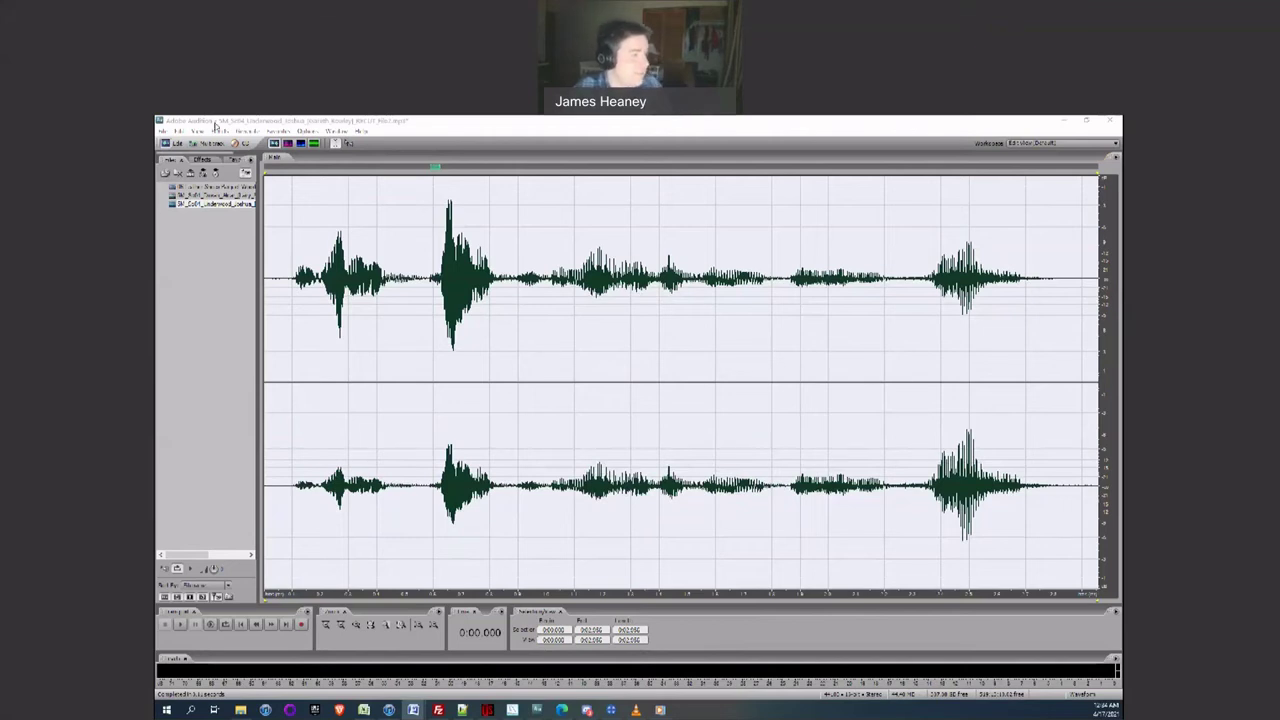
- Return to the multitrack session and open Track 4's Leather Shoes Parquet Wood footsteps clip in the waveform editor
{"action": "left_click", "coordinate": [196, 143]}
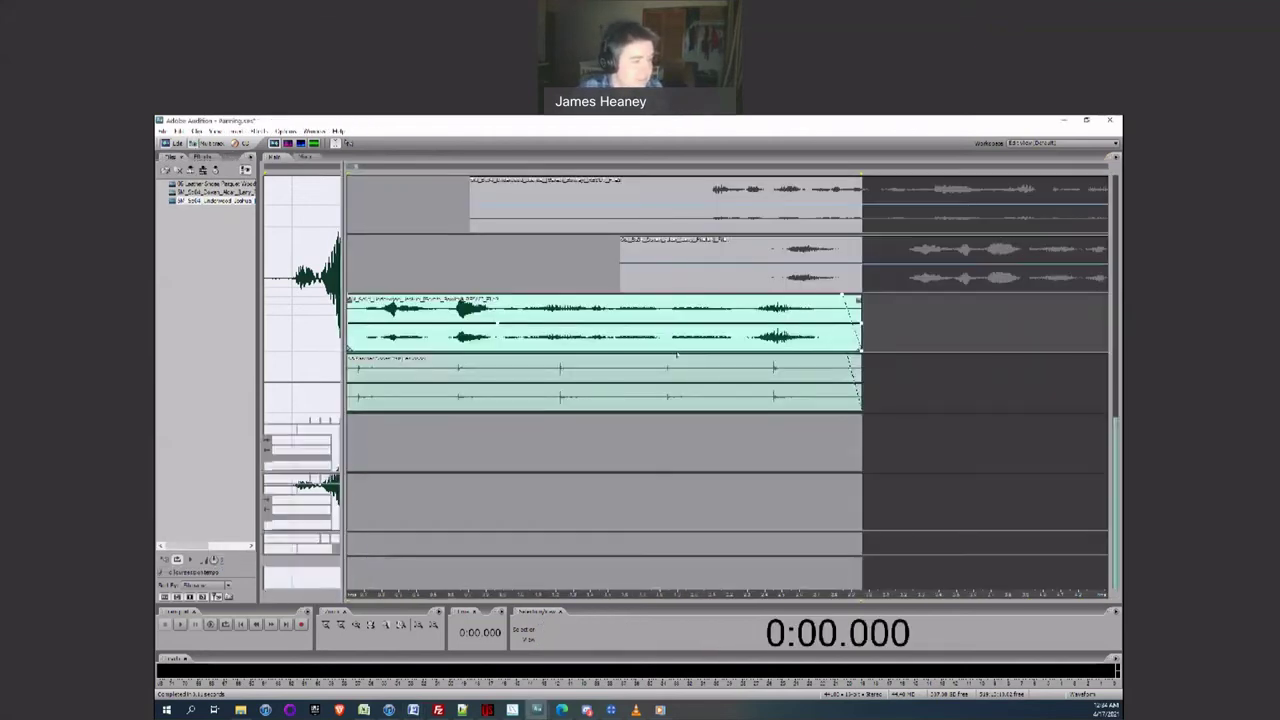
{"action": "left_click", "coordinate": [546, 440]}
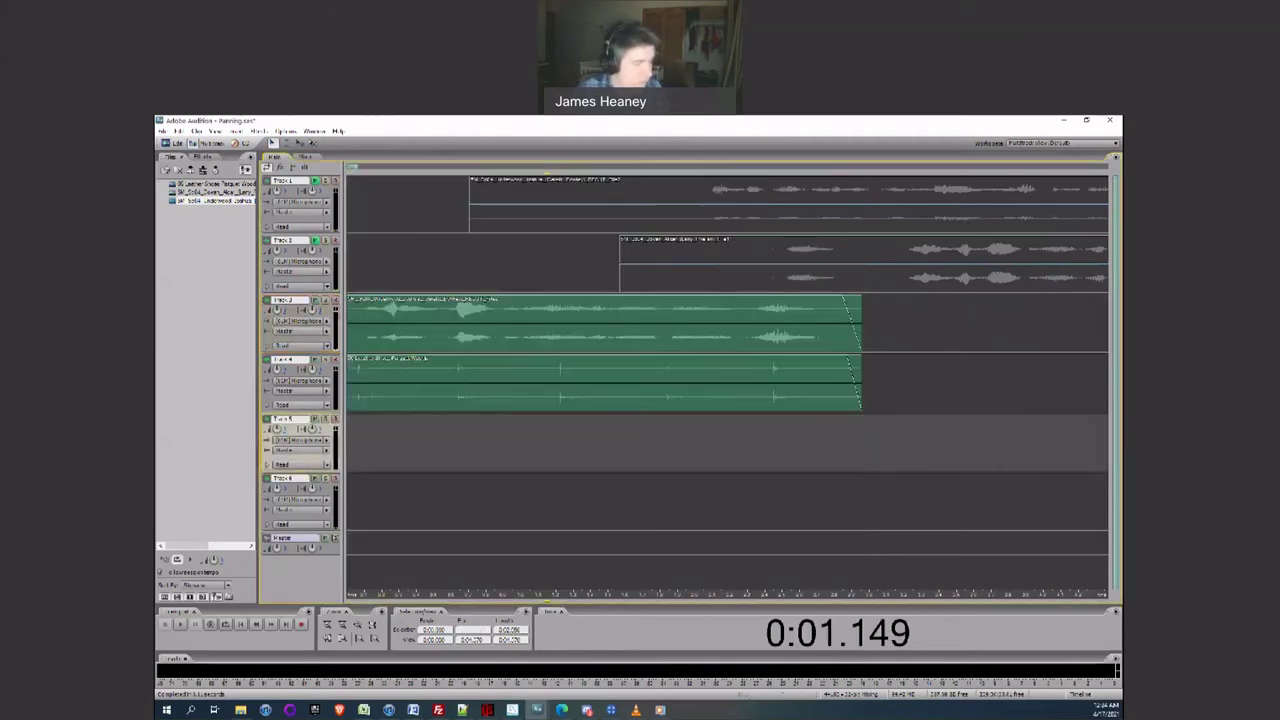
{"action": "double_click", "coordinate": [410, 375]}
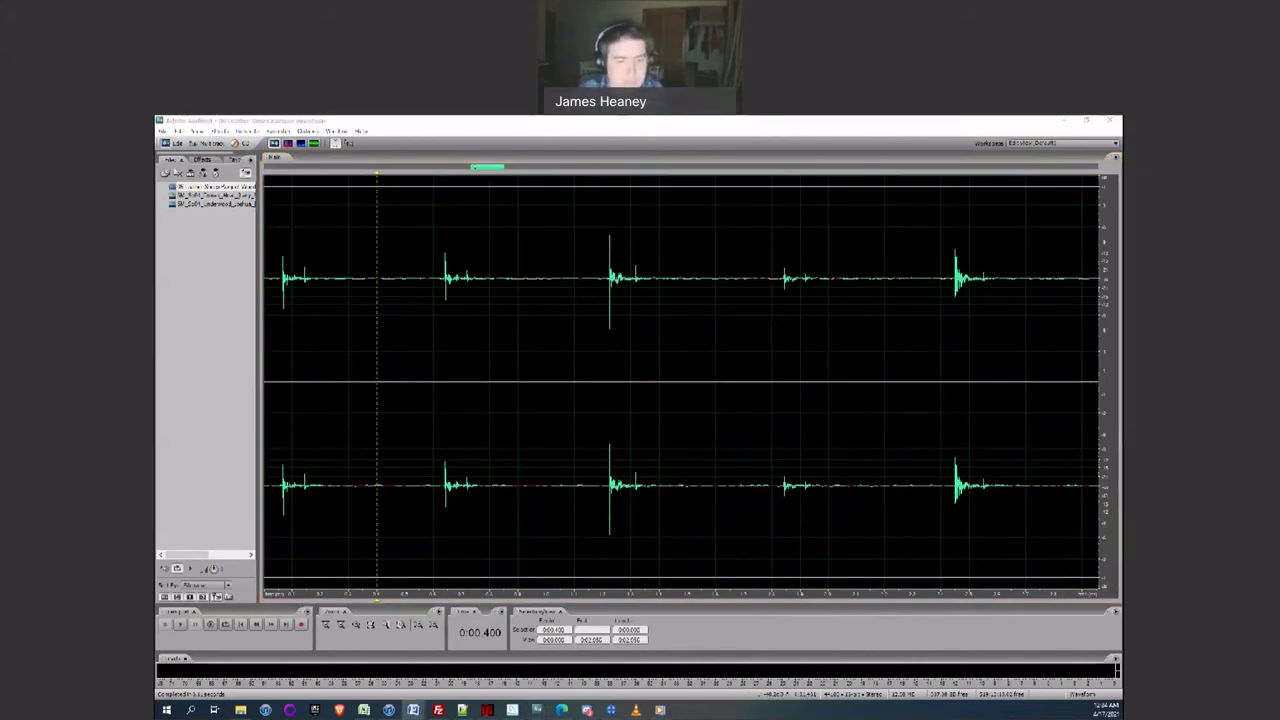
- Apply the same left-to-right Amplify/Fade settings to the entire footsteps recording, and return to the multitrack session
{"action": "key", "text": "Return"}
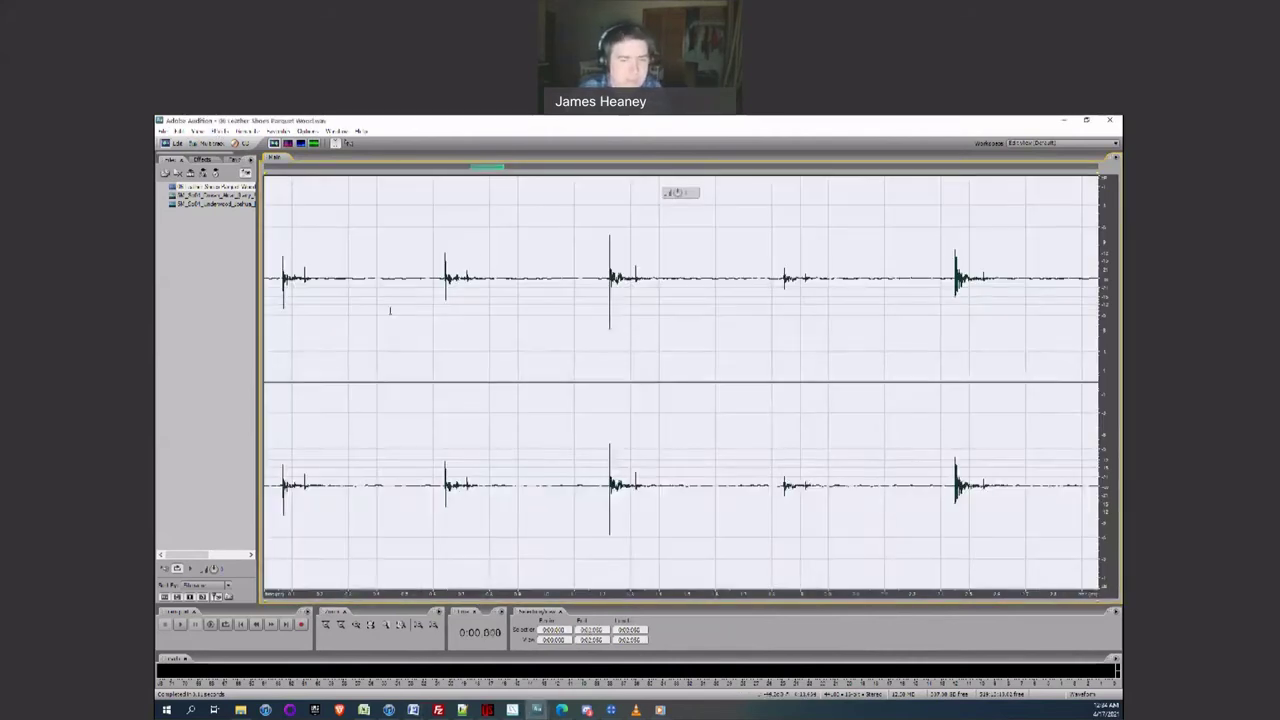
{"action": "left_click", "coordinate": [219, 131]}
{"action": "mouse_move", "coordinate": [290, 194]}
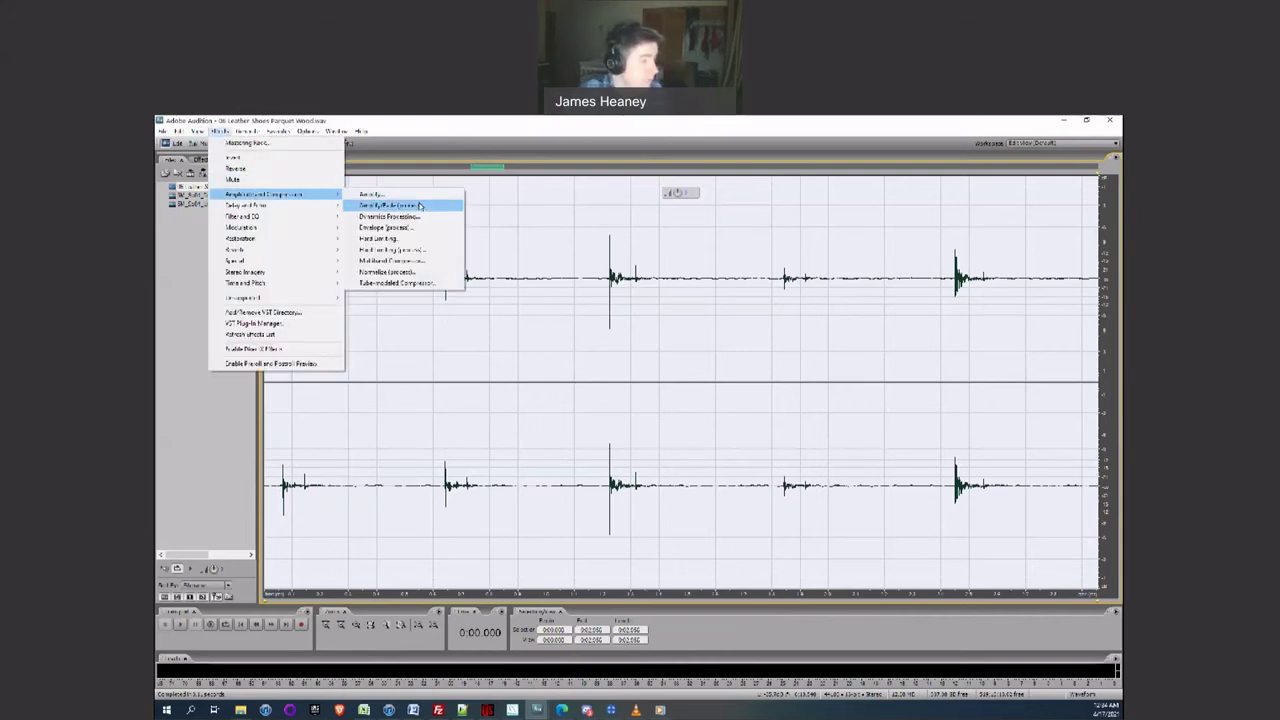
{"action": "left_click", "coordinate": [419, 206]}
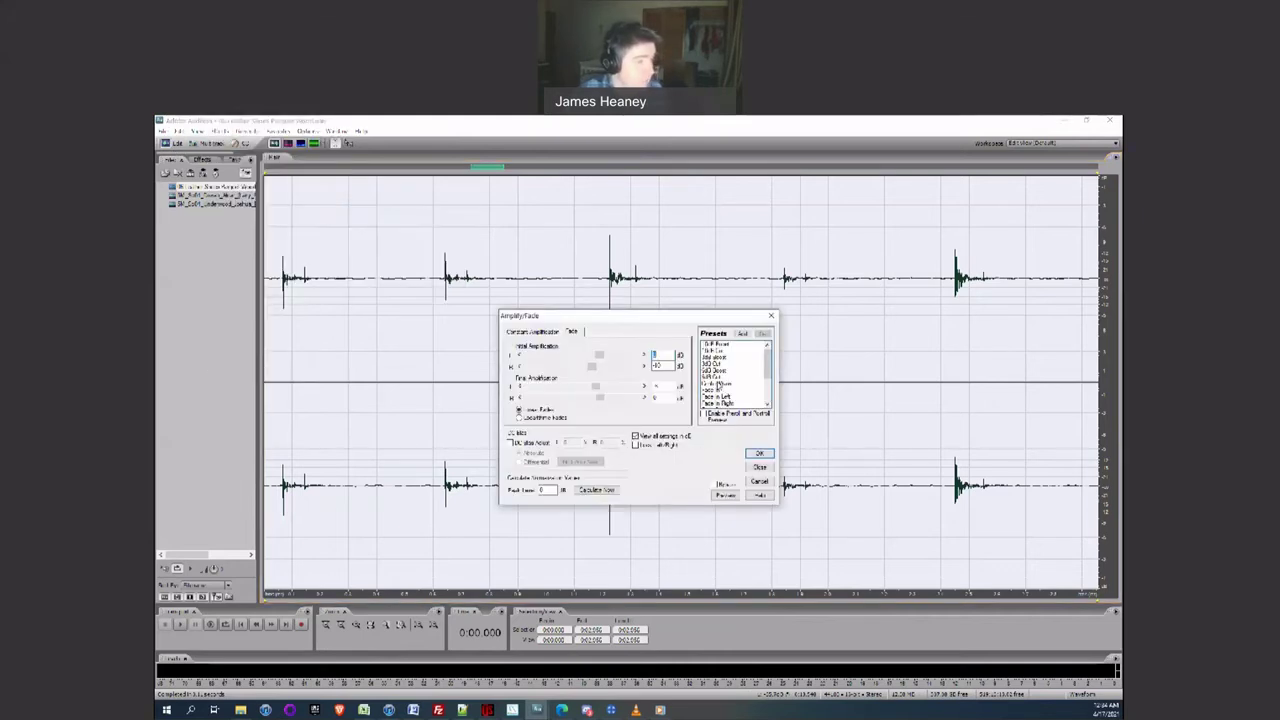
{"action": "left_click", "coordinate": [762, 454]}
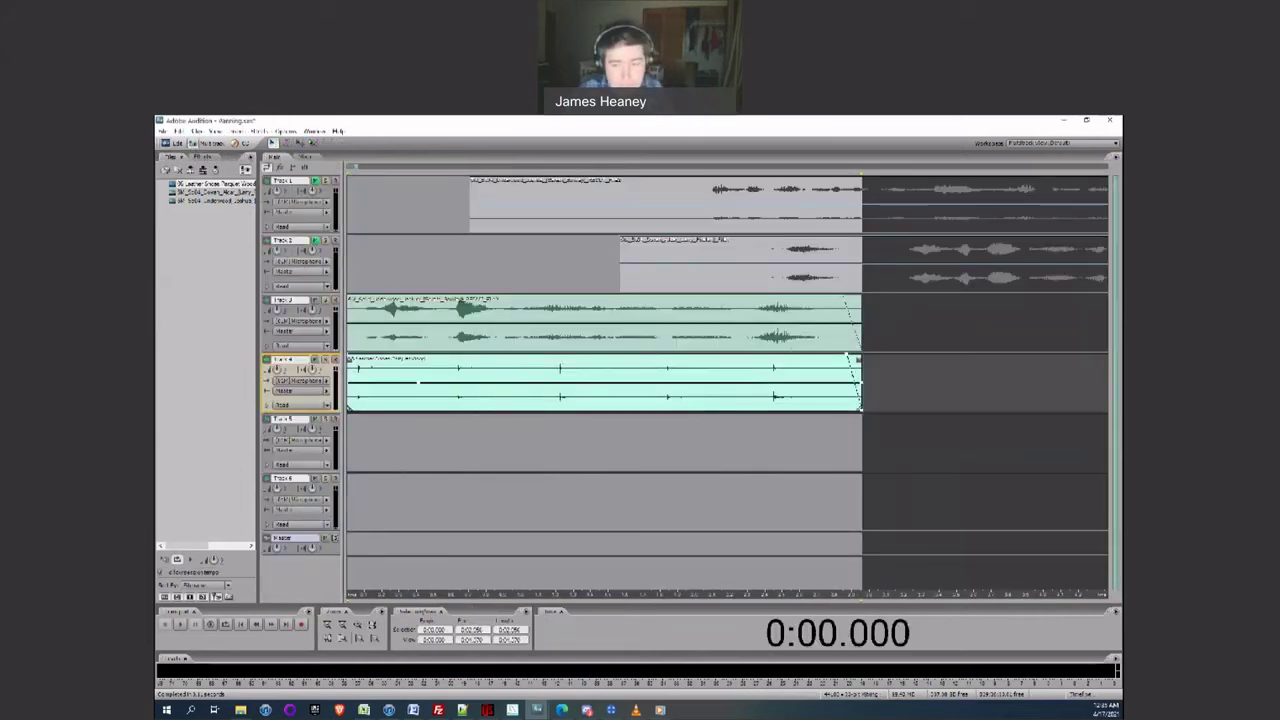
- Listen to the UnderwoodCrossesTheRoom sample at reduced volume, and return to the panning session with its clips deselected
{"action": "key", "text": "alt+Tab"}
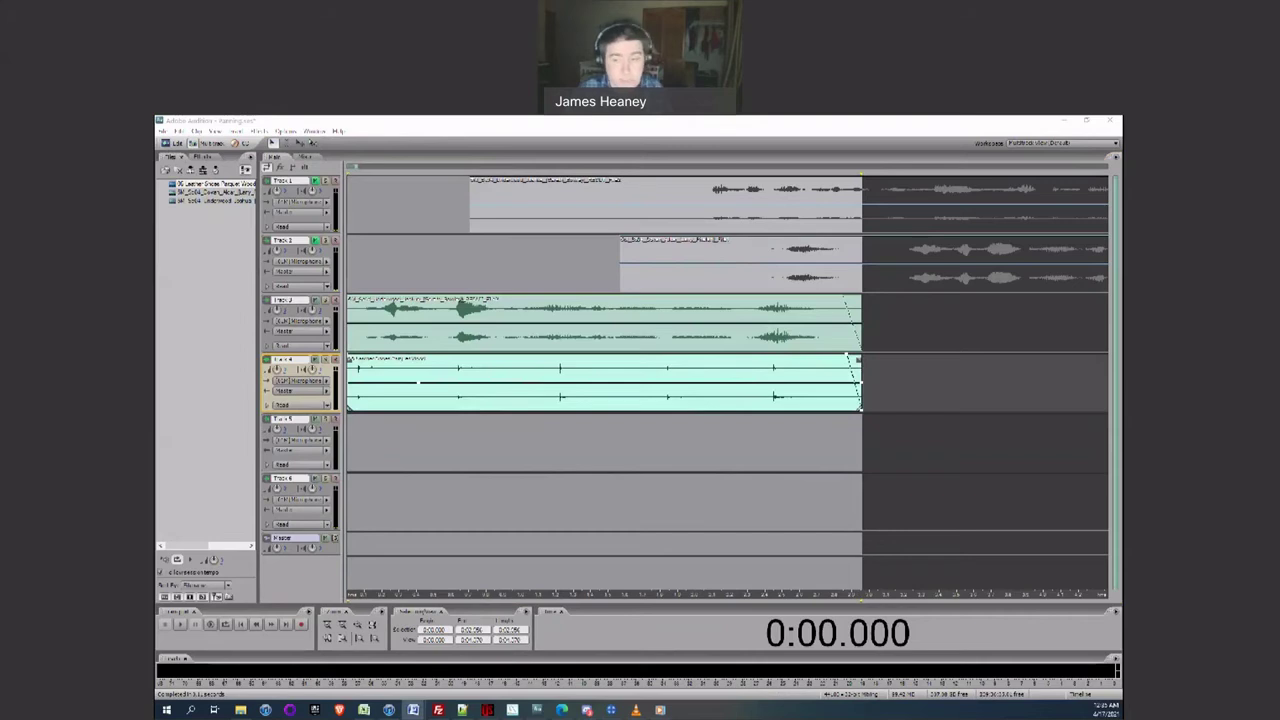
{"action": "key", "text": "alt+Tab"}
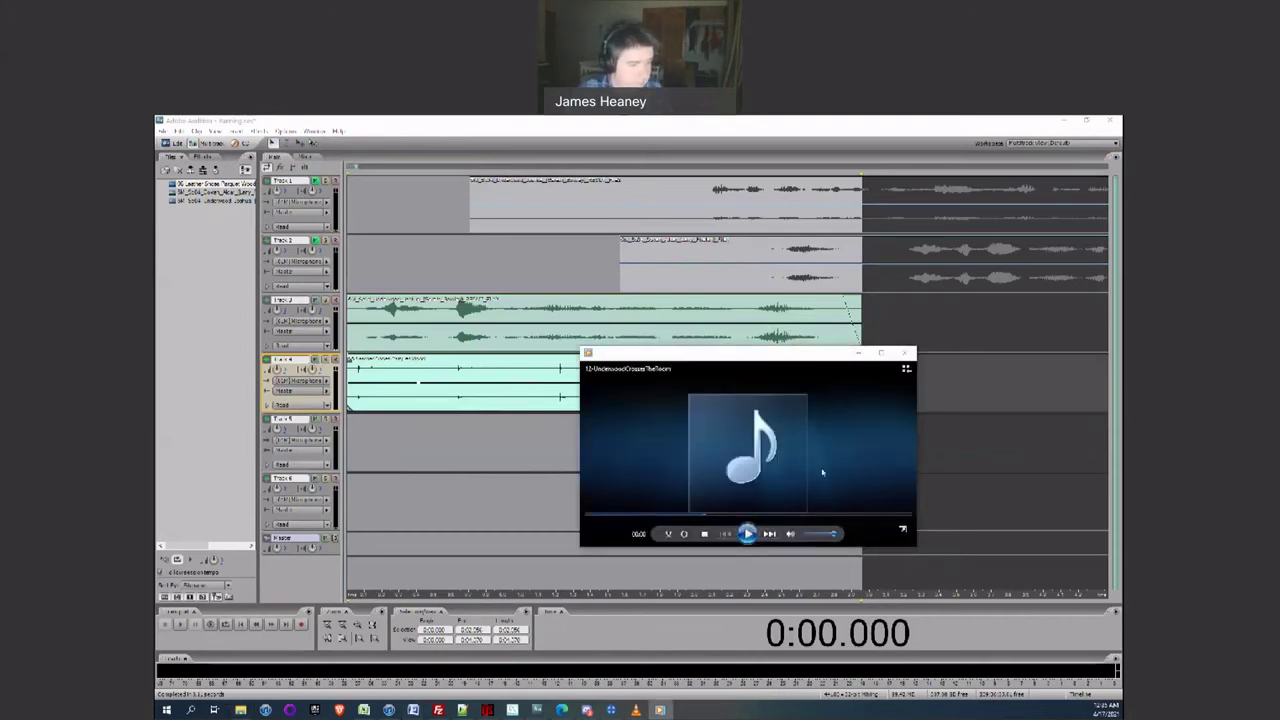
{"action": "left_click_drag", "start_coordinate": [830, 534], "coordinate": [803, 534]}
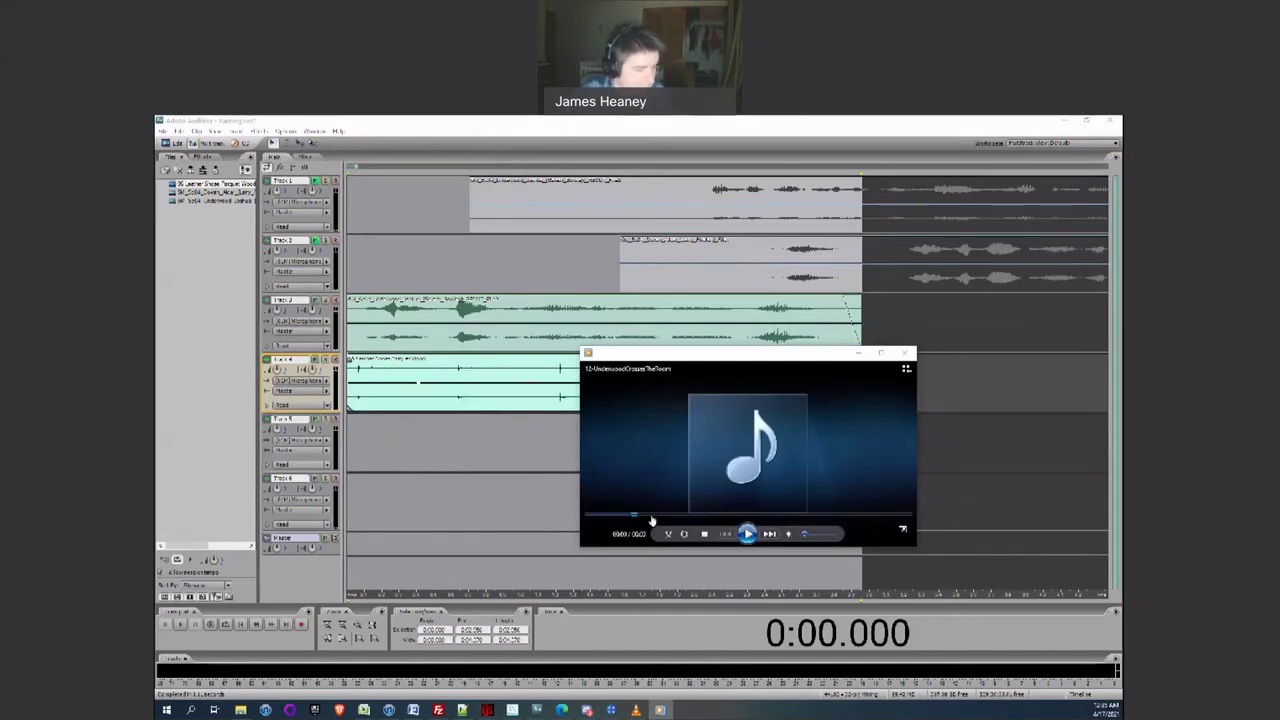
{"action": "left_click_drag", "start_coordinate": [742, 515], "coordinate": [907, 517]}
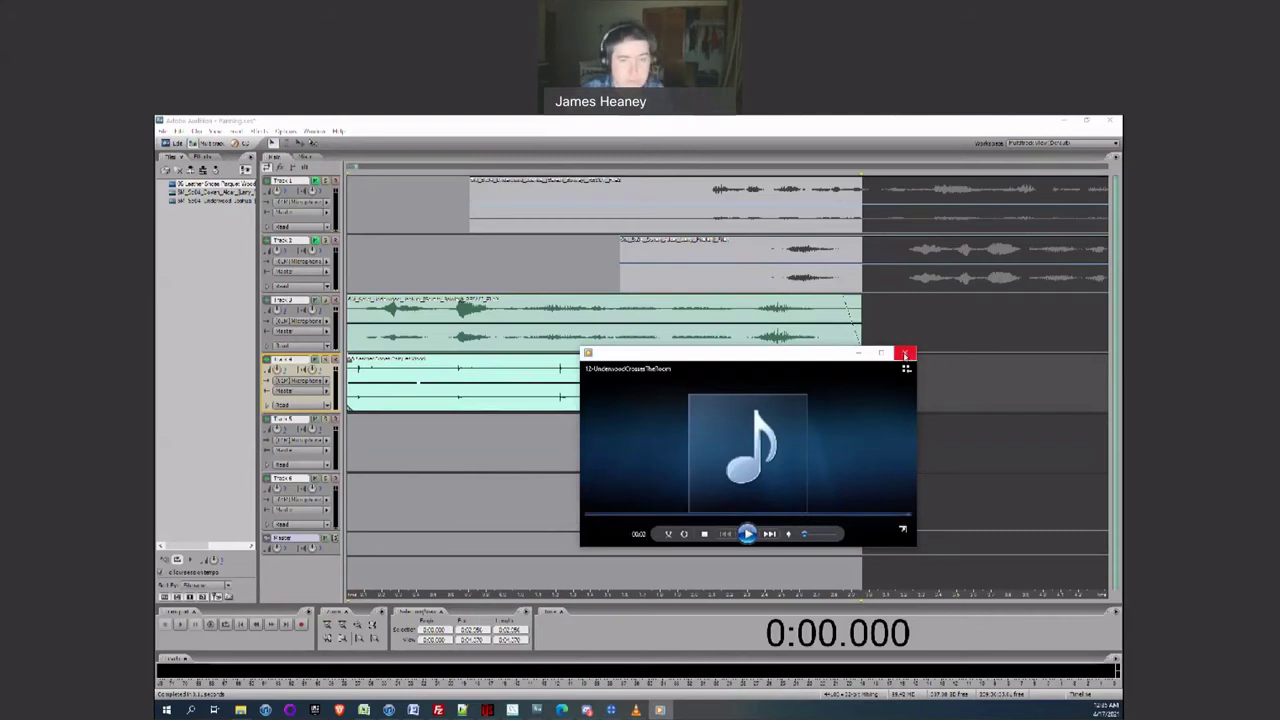
{"action": "left_click", "coordinate": [905, 354]}
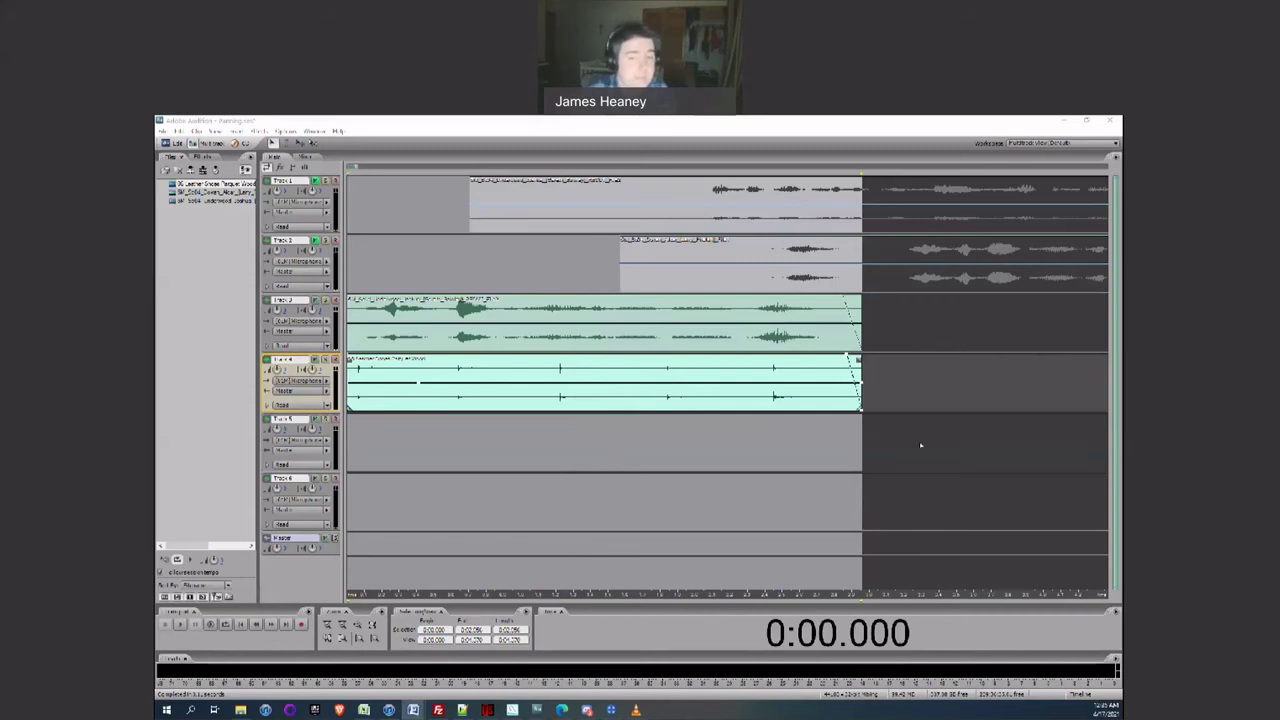
{"action": "left_click", "coordinate": [699, 465]}
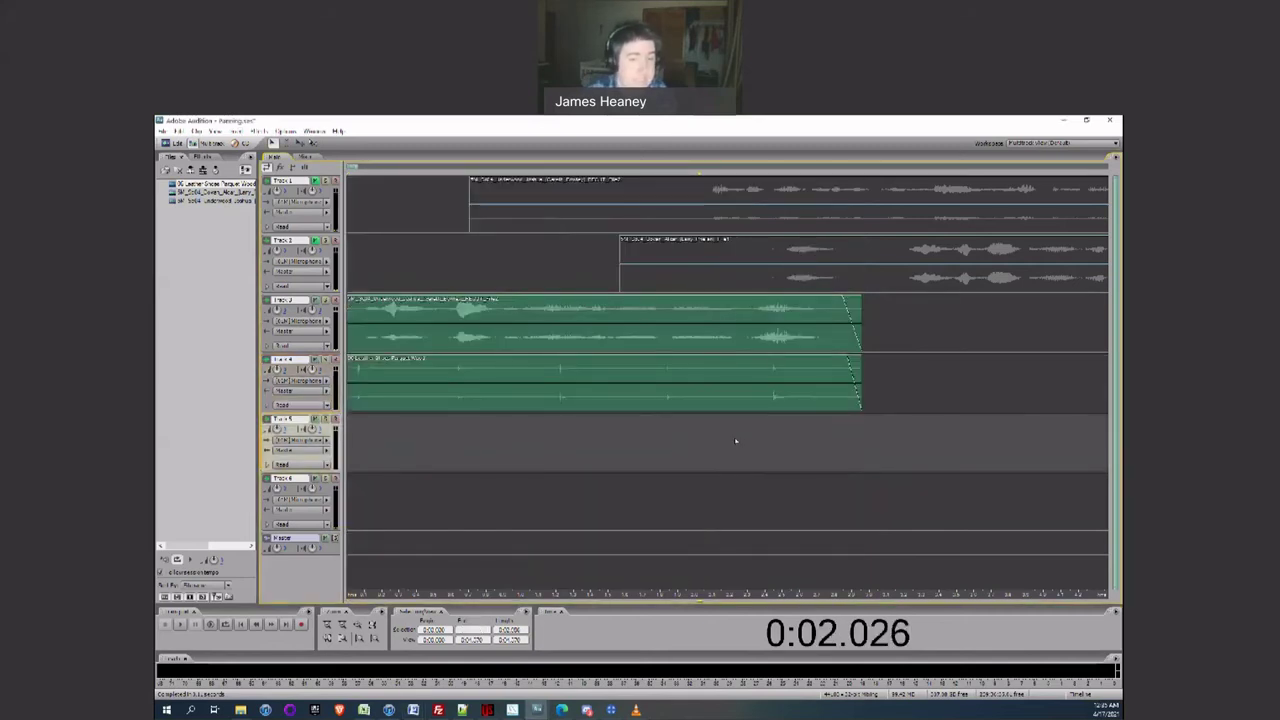
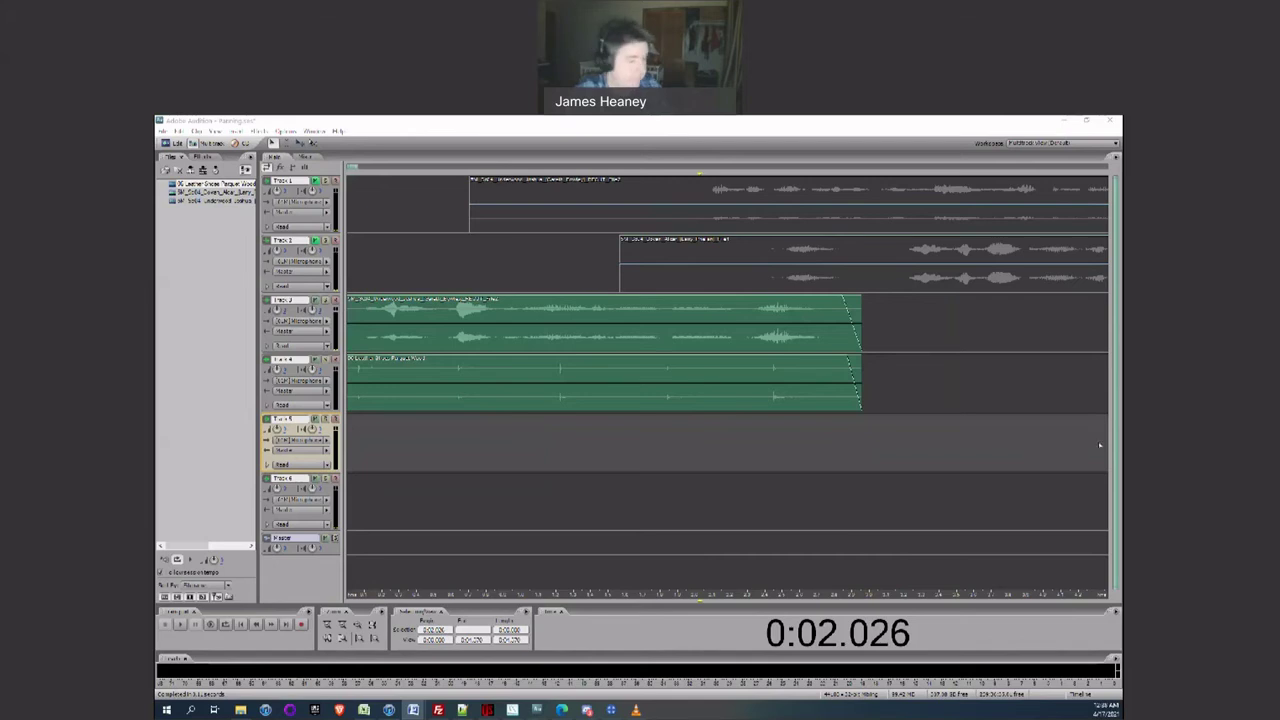
- Switch to the scene-transition session, examine the door clip on Track 1, and listen to the NaiveTransition sample
{"action": "mouse_move", "coordinate": [540, 706]}
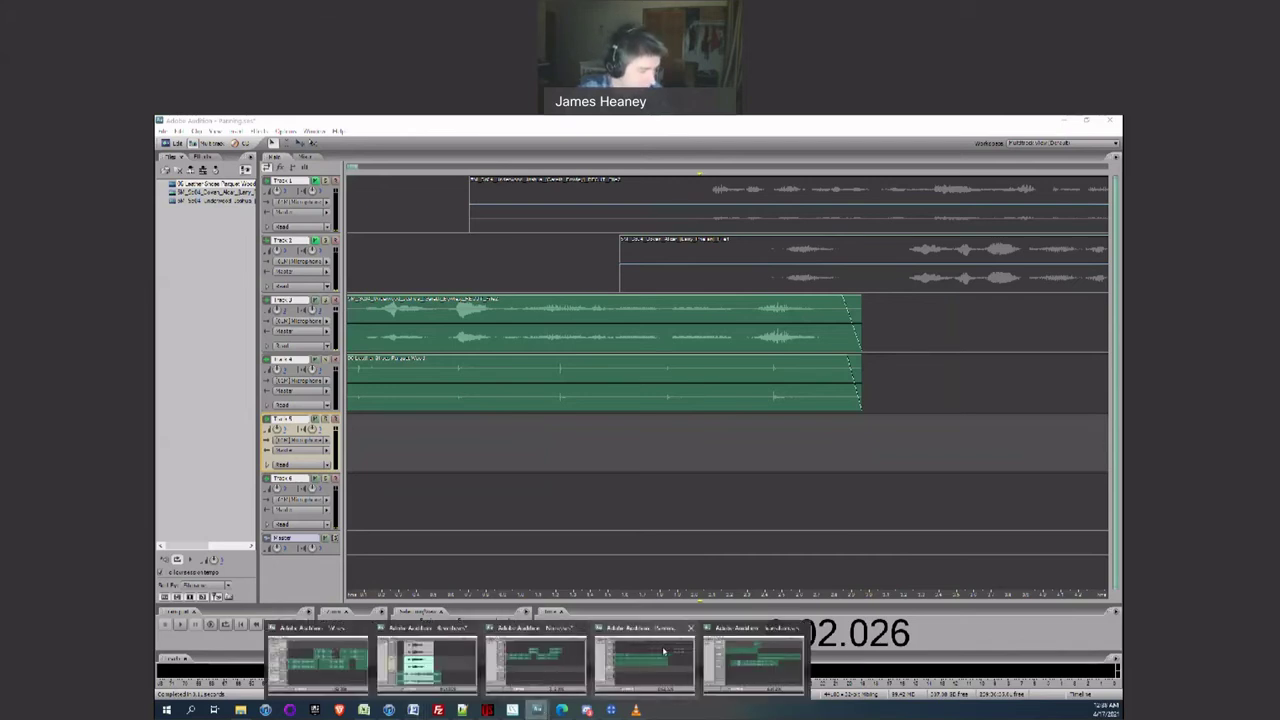
{"action": "left_click", "coordinate": [727, 655]}
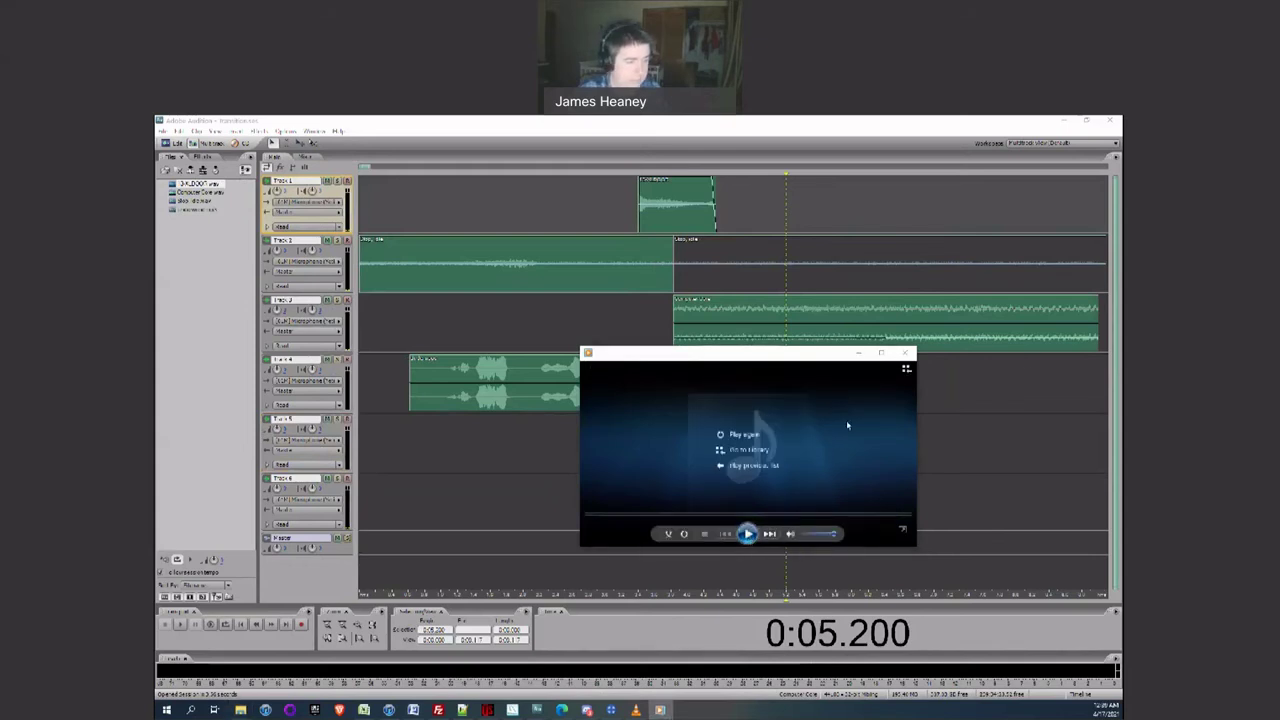
{"action": "left_click", "coordinate": [904, 353]}
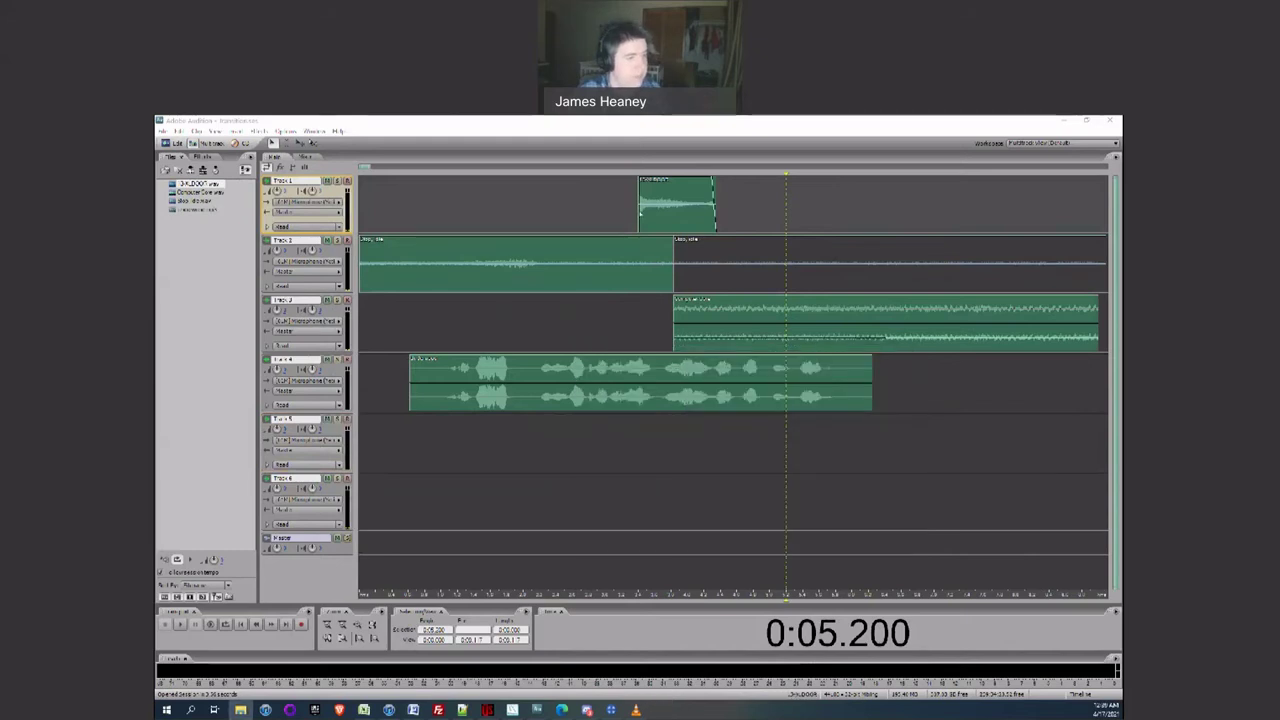
{"action": "left_click", "coordinate": [641, 213]}
{"action": "left_click", "coordinate": [730, 205]}
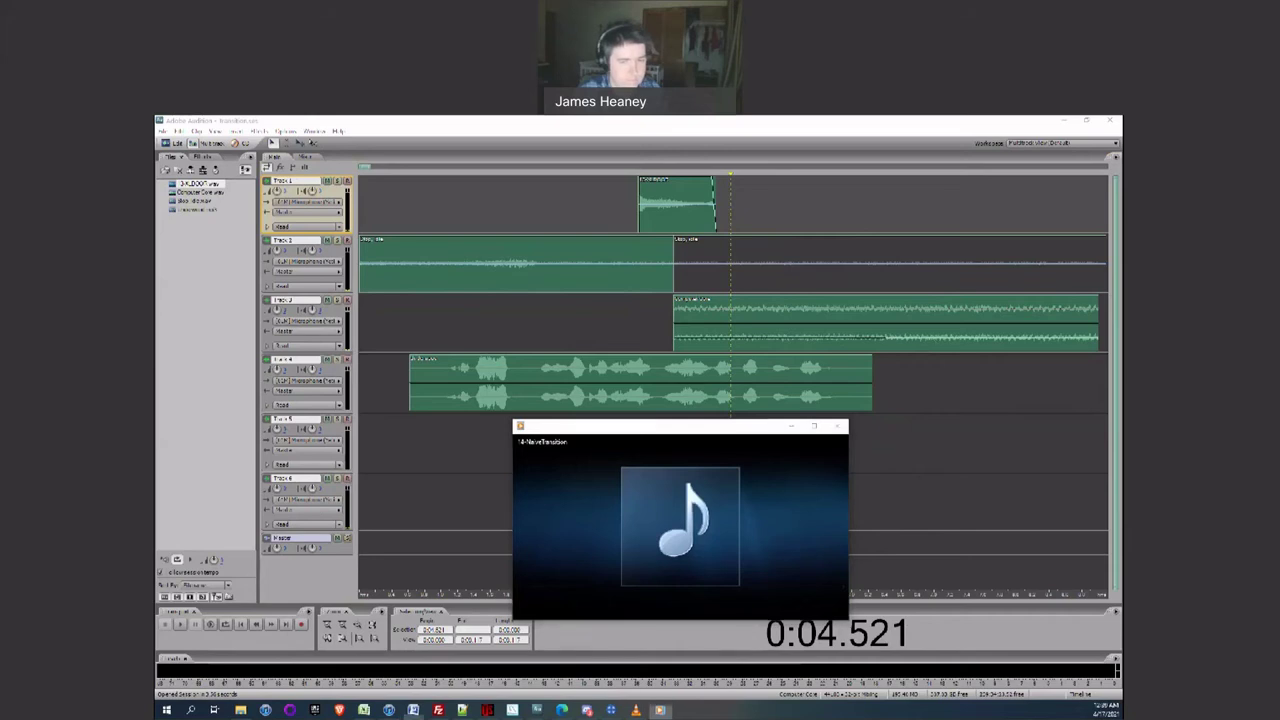
{"action": "left_click", "coordinate": [636, 289]}
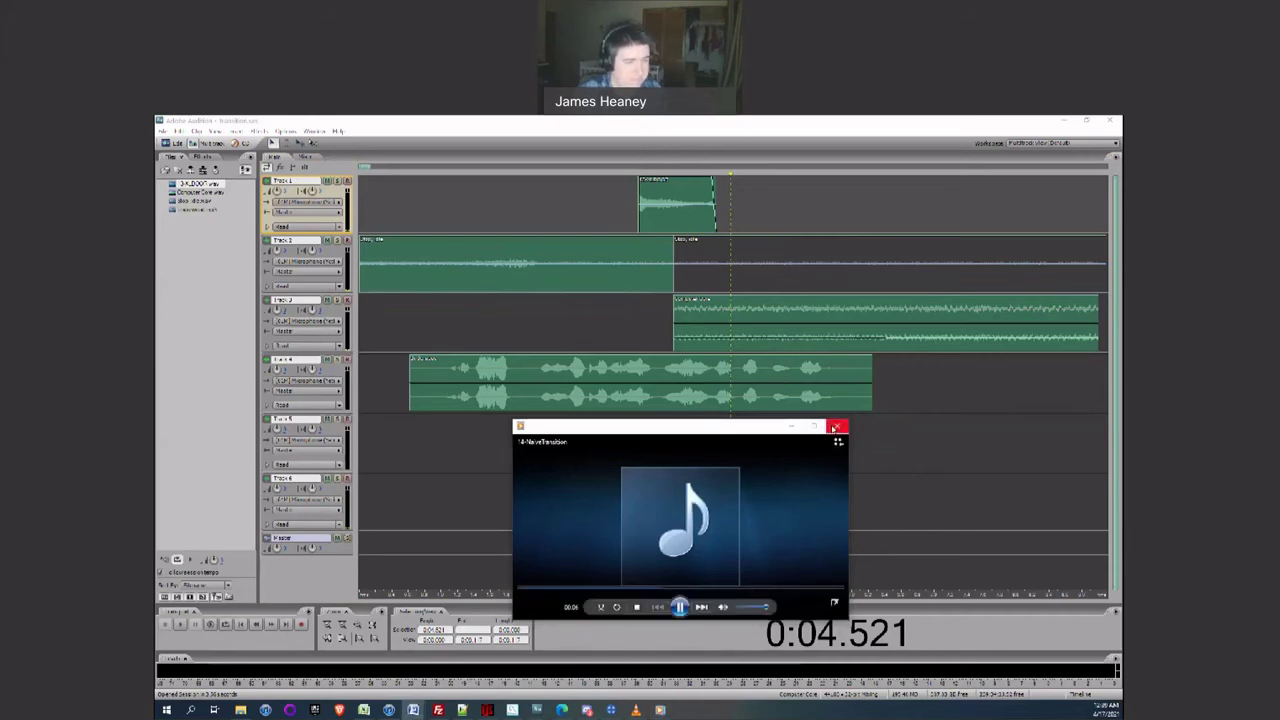
{"action": "left_click", "coordinate": [835, 428]}
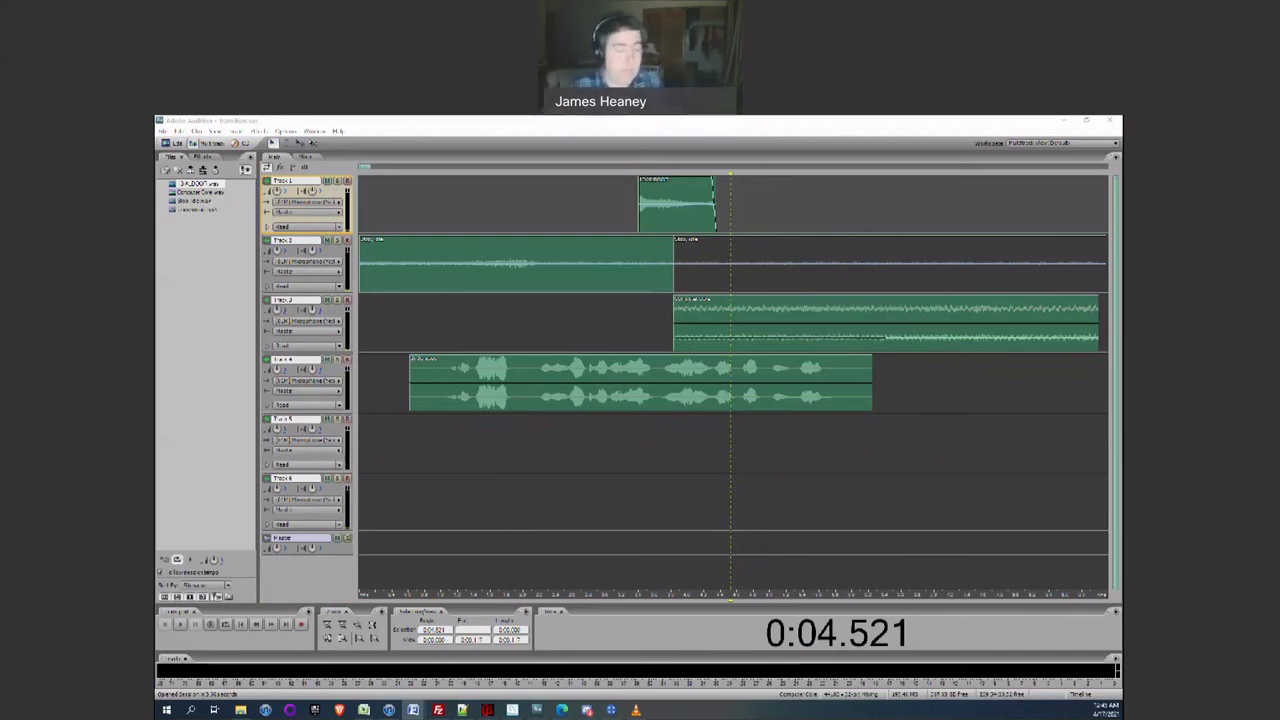
- Review Dovan's interrupted line in the Word script, highlighting the bracketed phrase "I might not say the same way today.", and return to Audition
{"action": "mouse_move", "coordinate": [413, 710]}
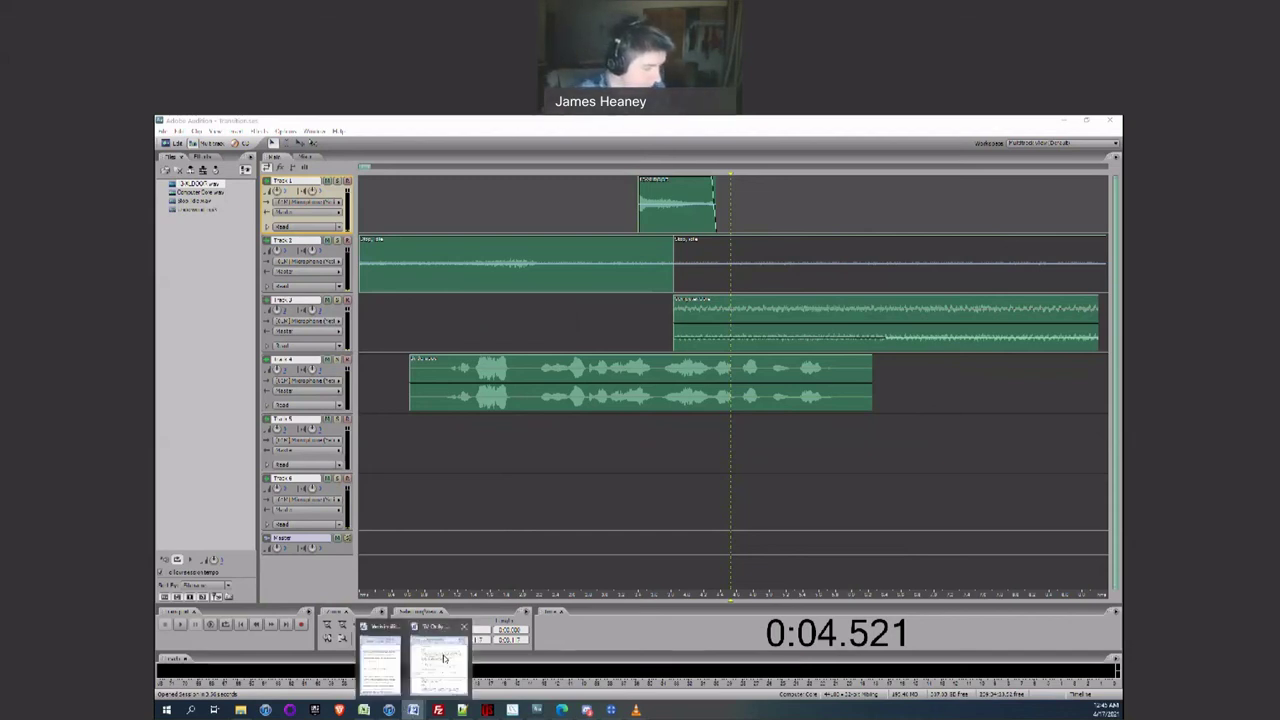
{"action": "left_click", "coordinate": [444, 658]}
{"action": "scroll", "coordinate": [294, 420], "scroll_direction": "down", "scroll_amount": 1}
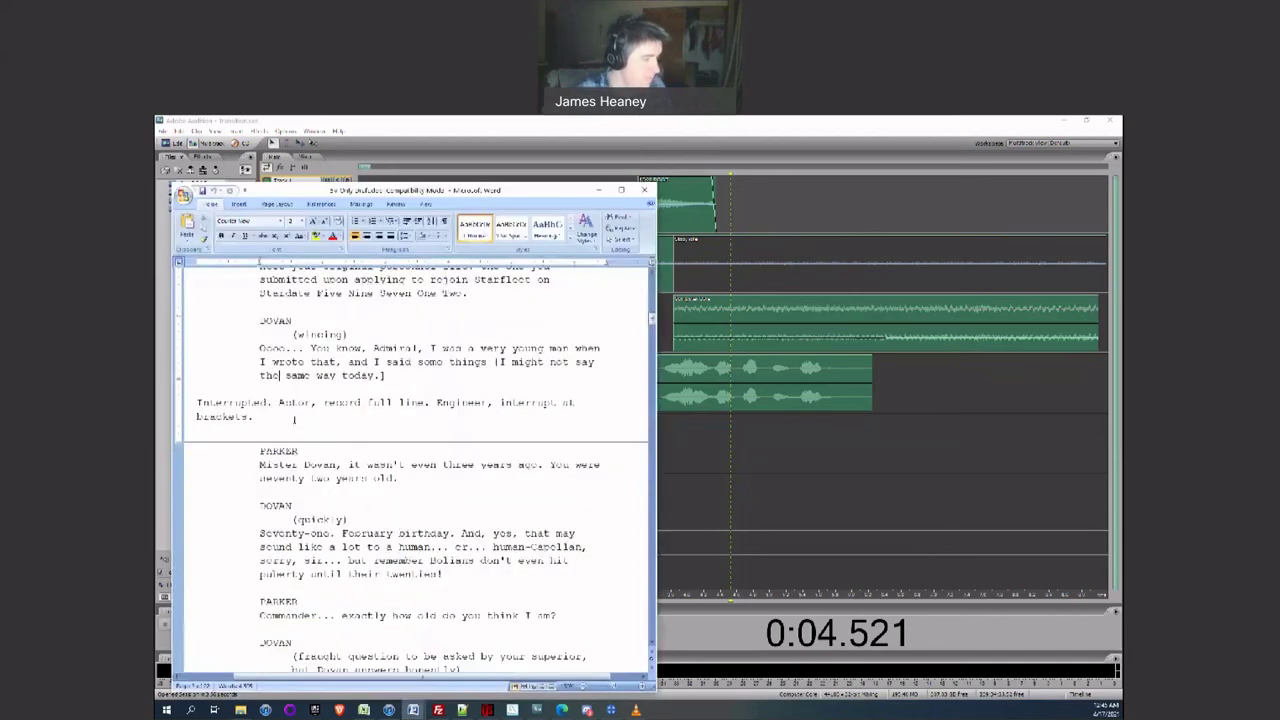
{"action": "left_click_drag", "start_coordinate": [259, 321], "coordinate": [398, 378]}
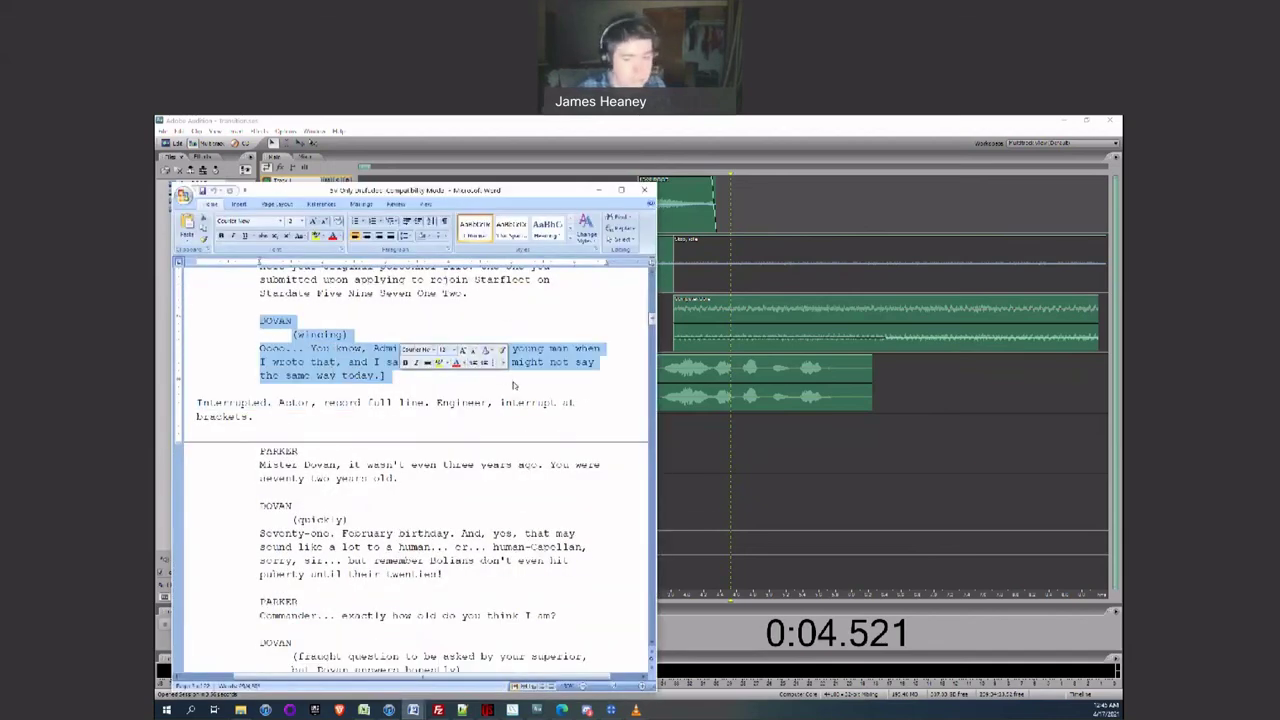
{"action": "left_click", "coordinate": [528, 383]}
{"action": "left_click_drag", "start_coordinate": [494, 362], "coordinate": [388, 377]}
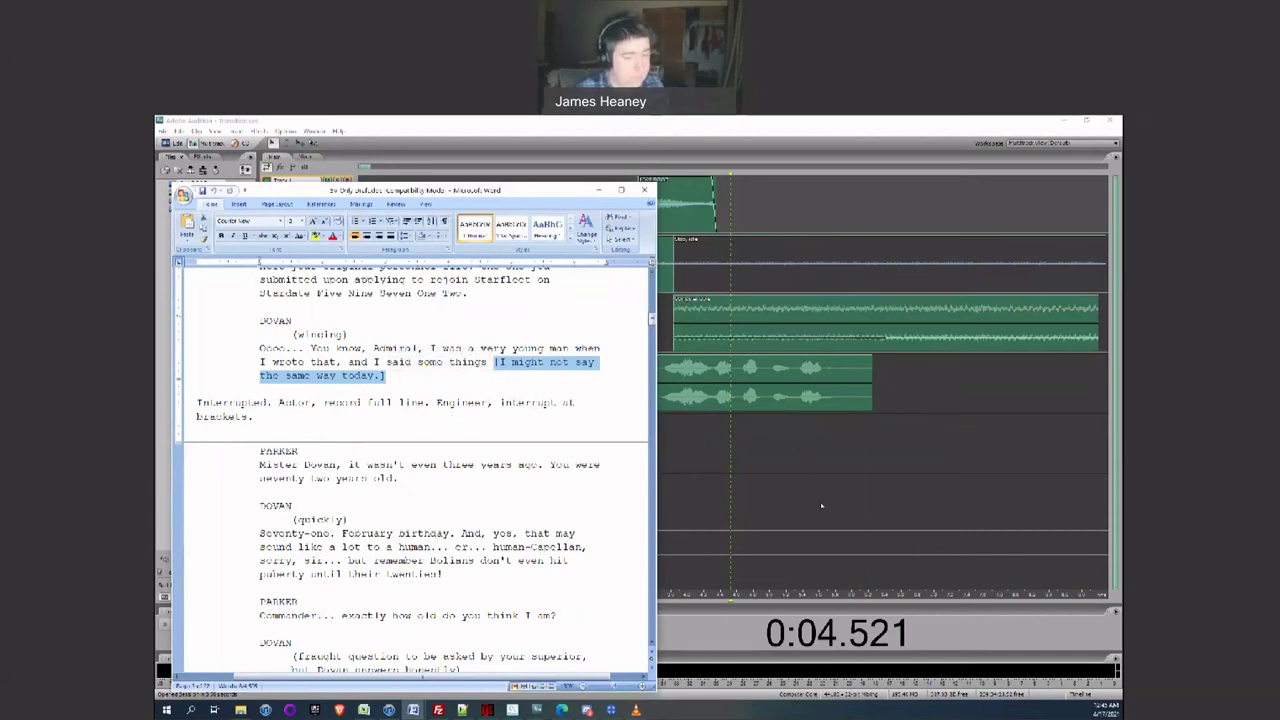
{"action": "left_click", "coordinate": [738, 496]}
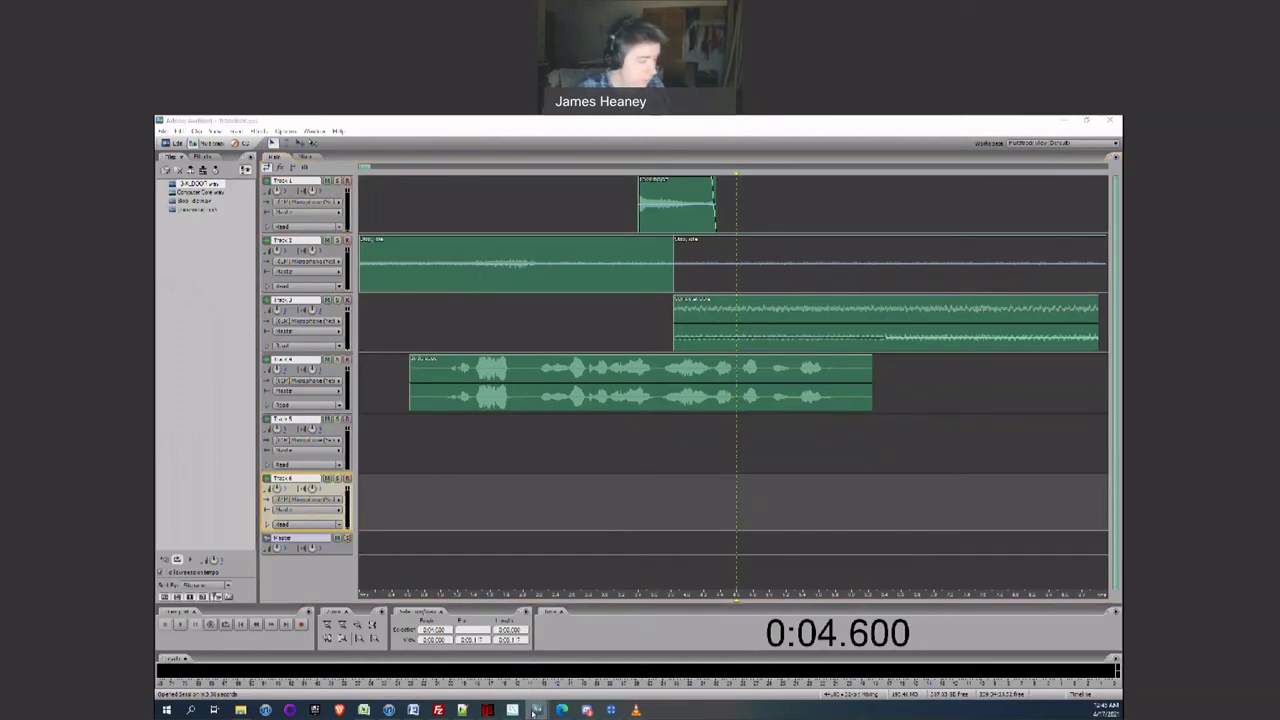
- Switch to the full dialogue session and examine the muted end of Dovan's line and Parker's interrupting clip on the track below
{"action": "mouse_move", "coordinate": [536, 711]}
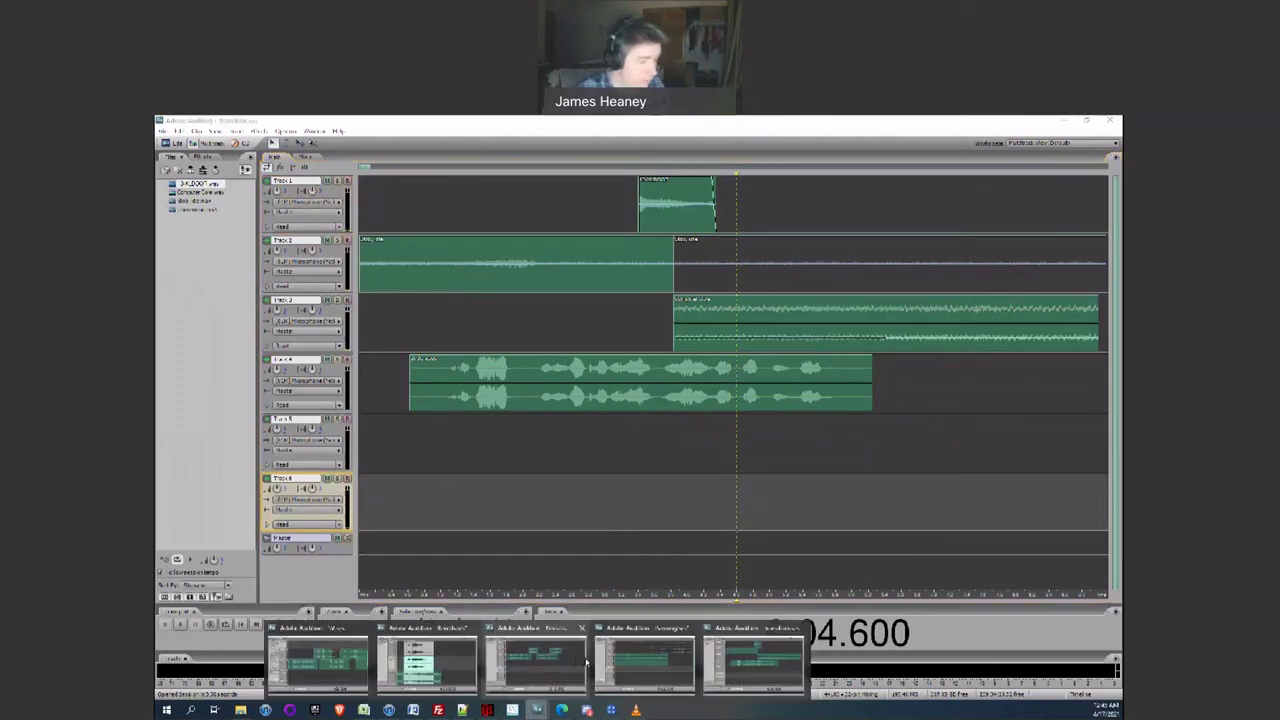
{"action": "left_click", "coordinate": [301, 660]}
{"action": "left_click_drag", "start_coordinate": [380, 323], "coordinate": [941, 323]}
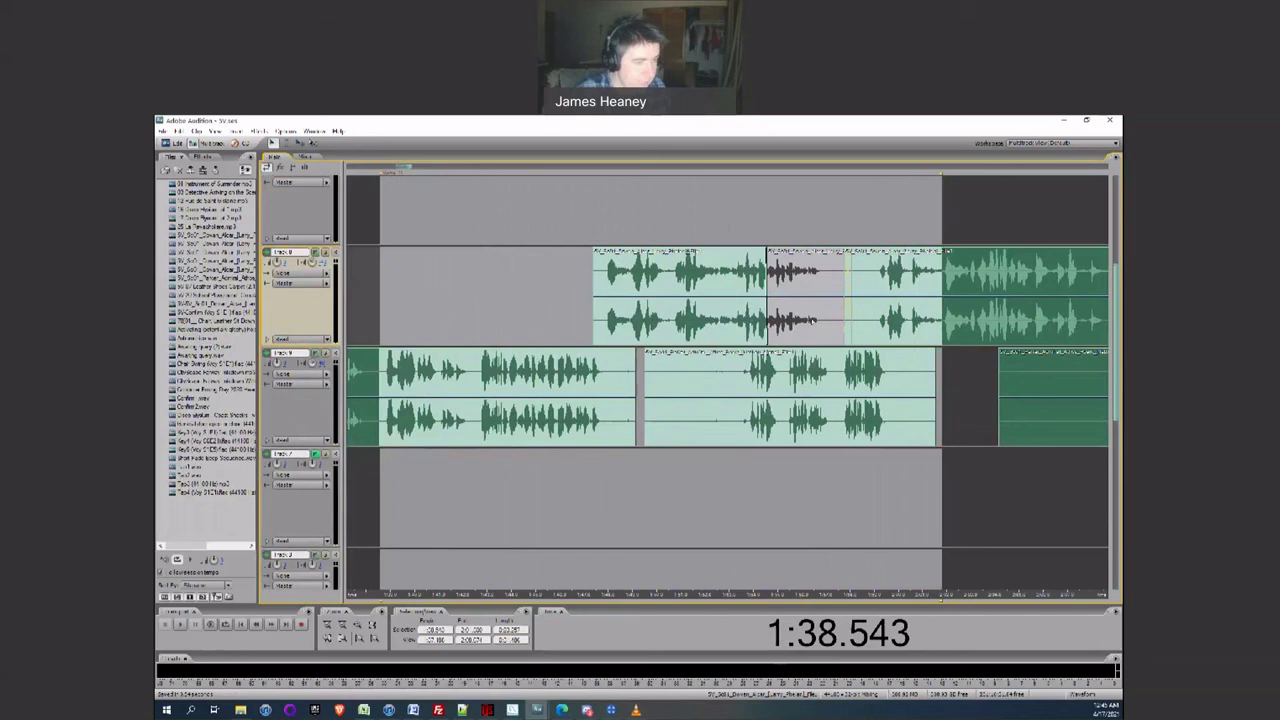
{"action": "left_click", "coordinate": [787, 285]}
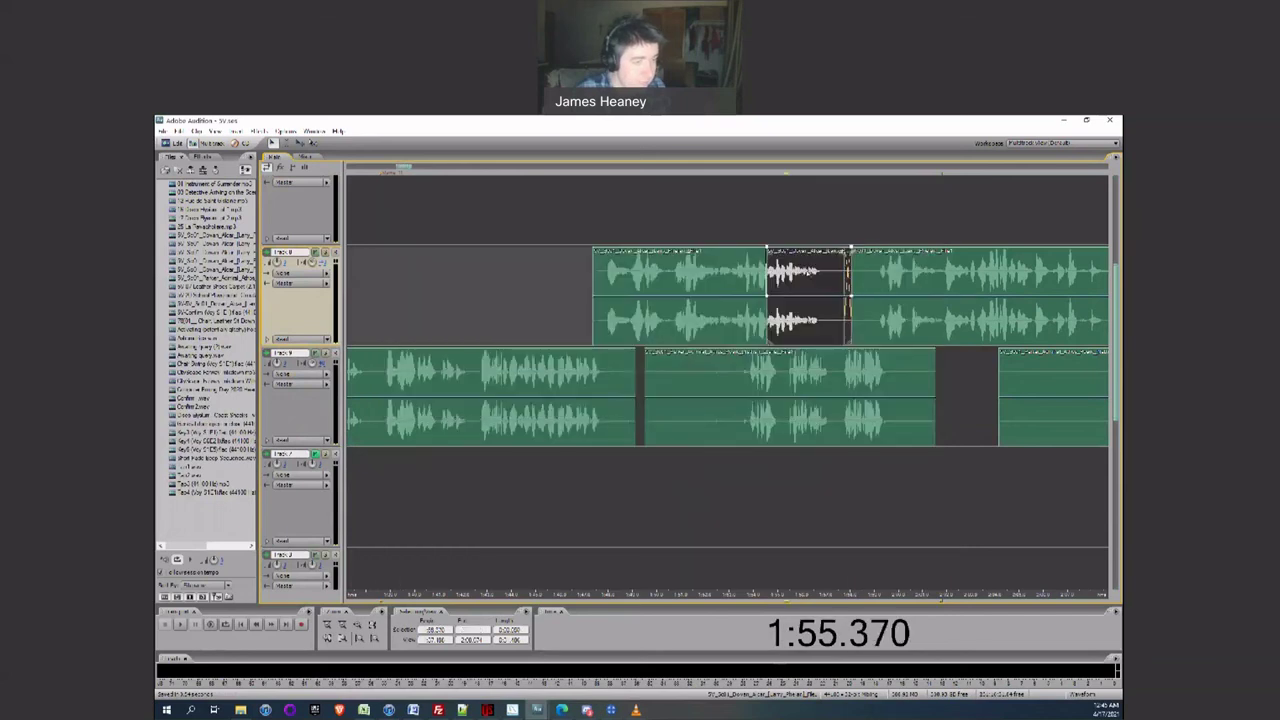
{"action": "left_click", "coordinate": [745, 375]}
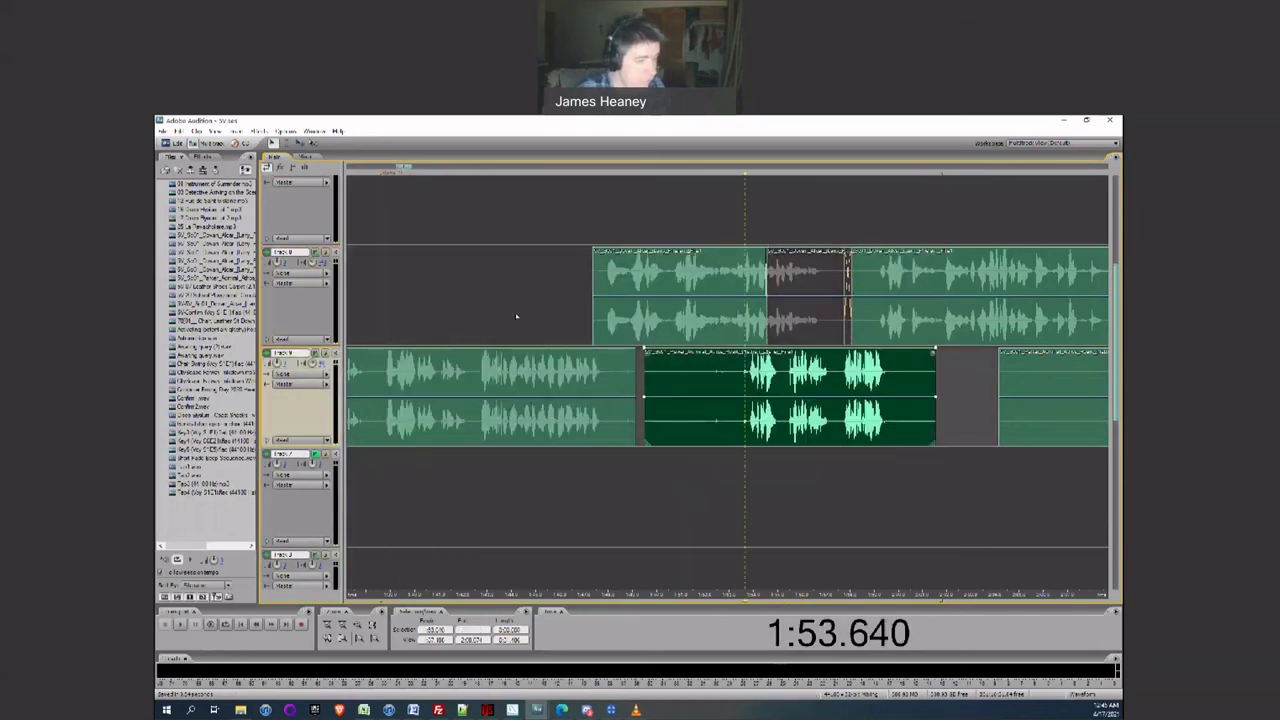
- Listen to the Interrupt sample, and mark the overlap of the two dialogue clips from 1:53.723 up to the muted section
{"action": "key", "text": "alt+Tab"}
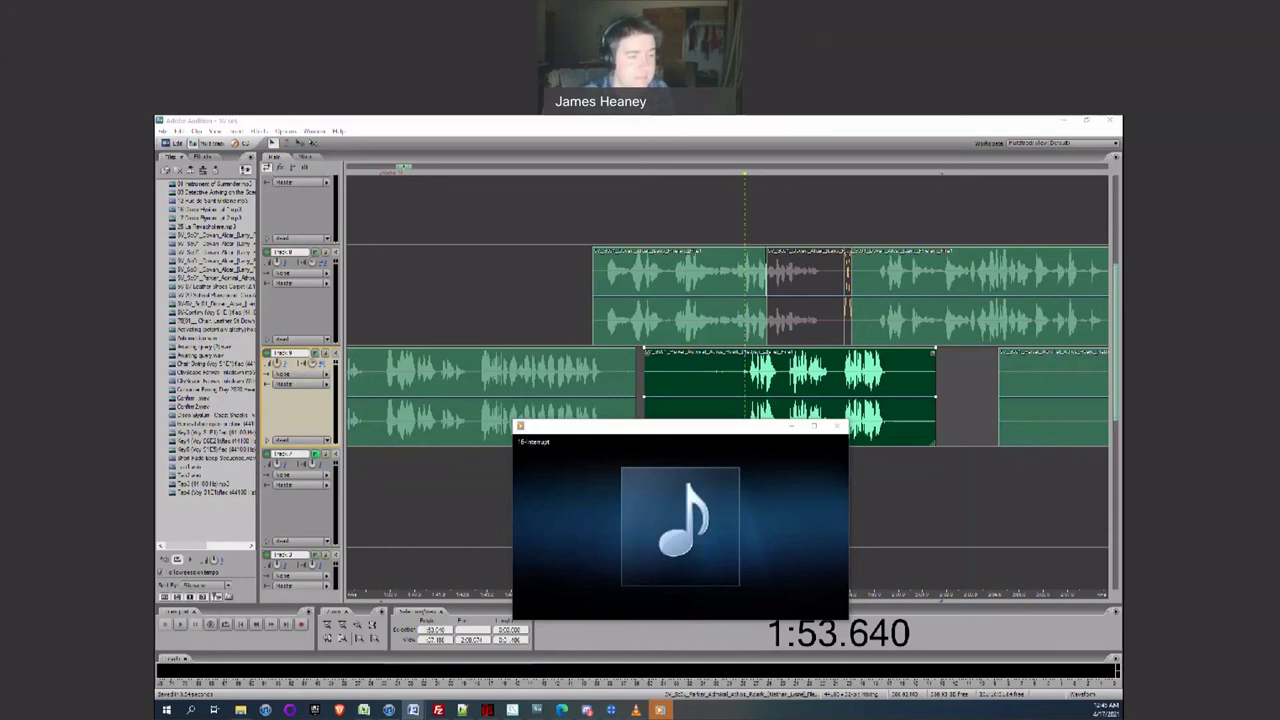
{"action": "left_click", "coordinate": [838, 428]}
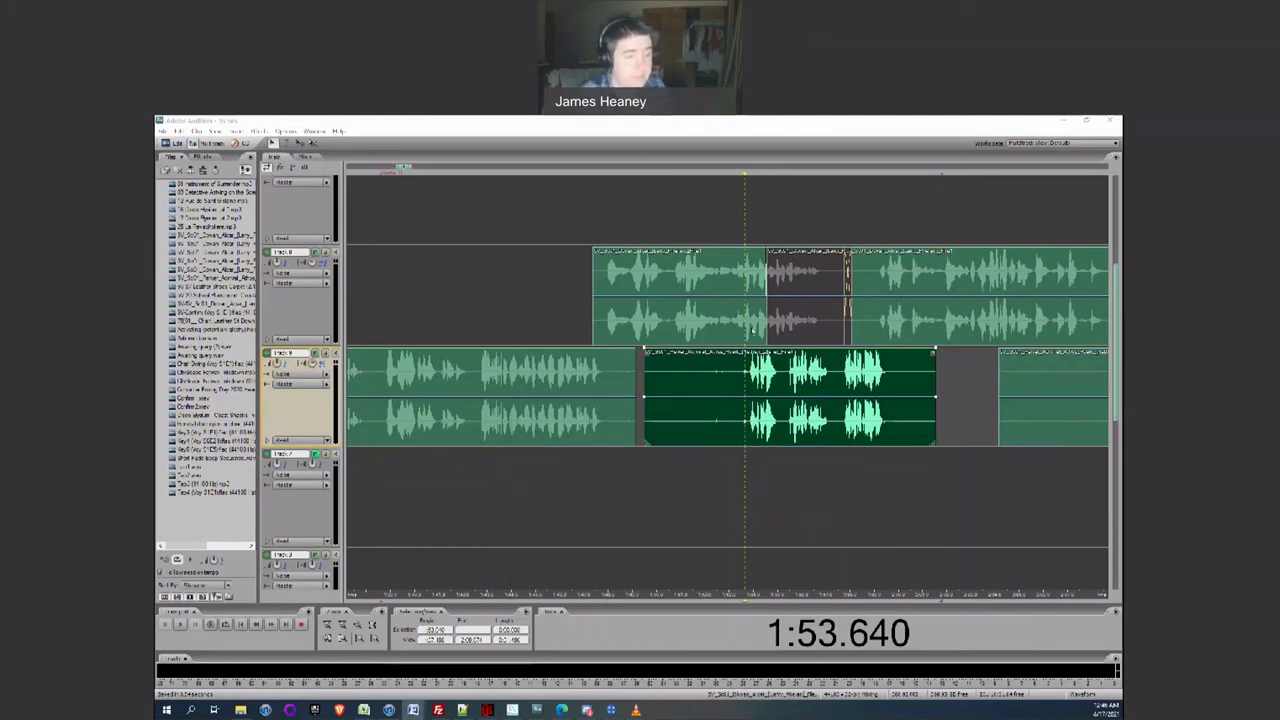
{"action": "left_click_drag", "start_coordinate": [748, 330], "coordinate": [766, 330]}
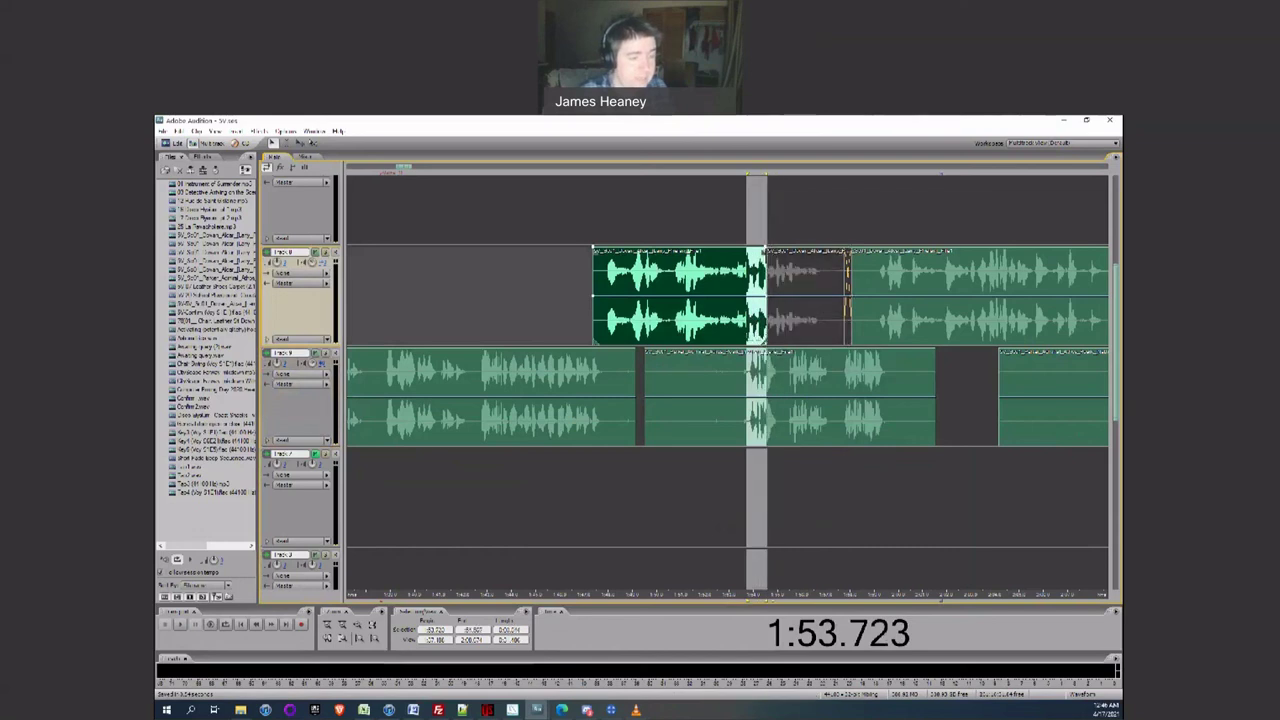
{"action": "left_click", "coordinate": [758, 226]}
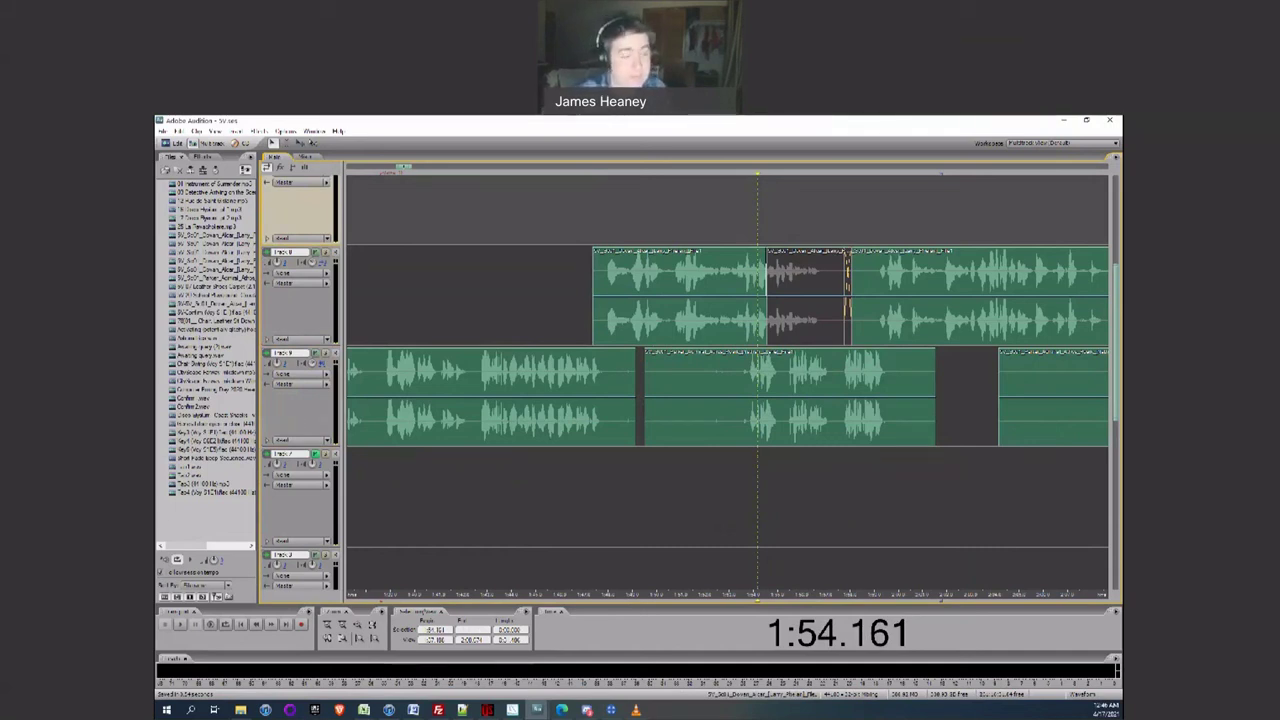
{"action": "left_click", "coordinate": [818, 295]}
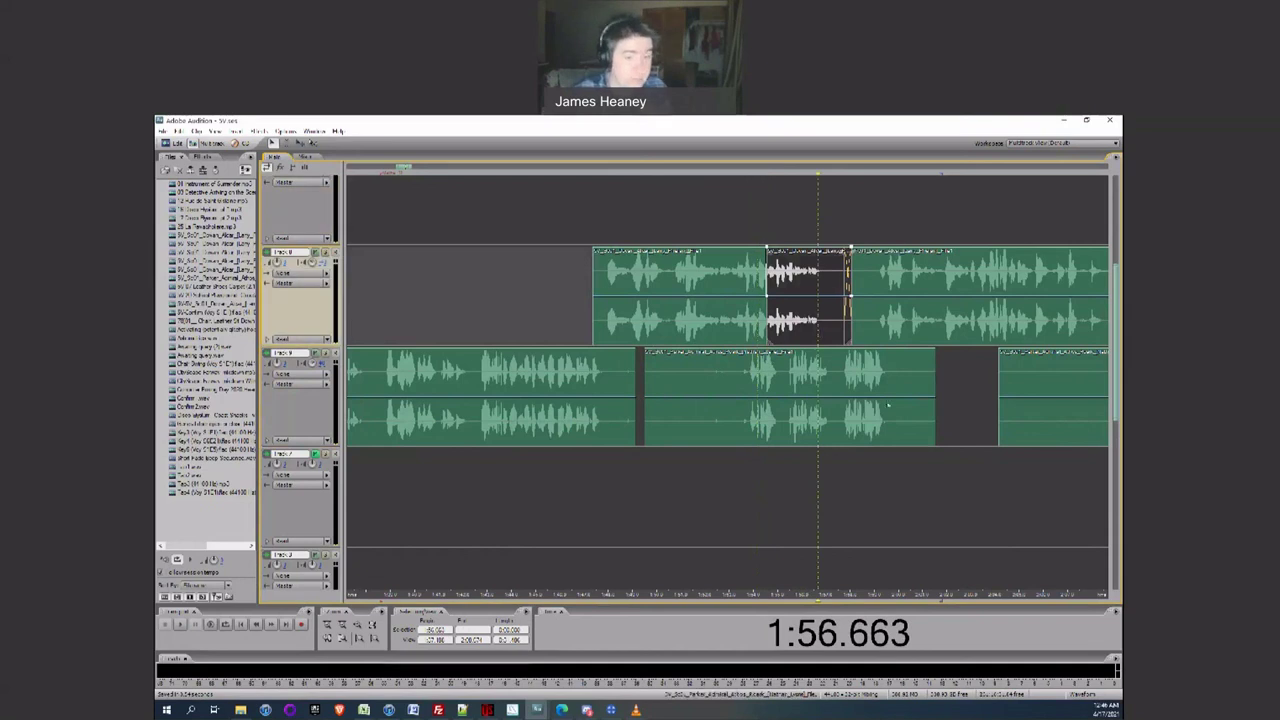